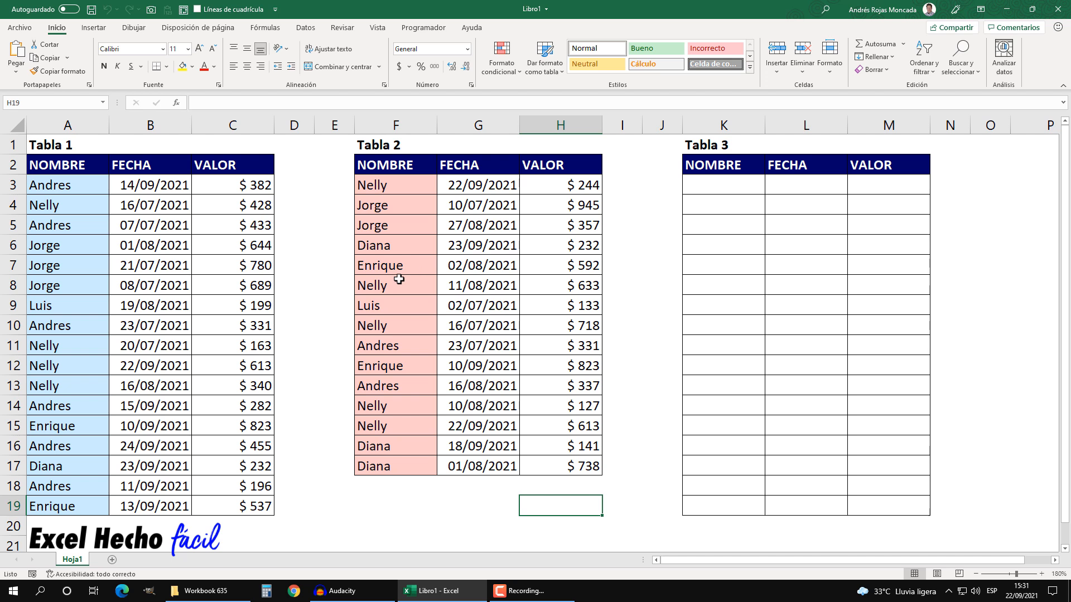
# Step: Start a COINCIDIR formula in K3 of Tabla 3 with F3&G3&H3 as the lookup value
pyautogui.click(689, 183)
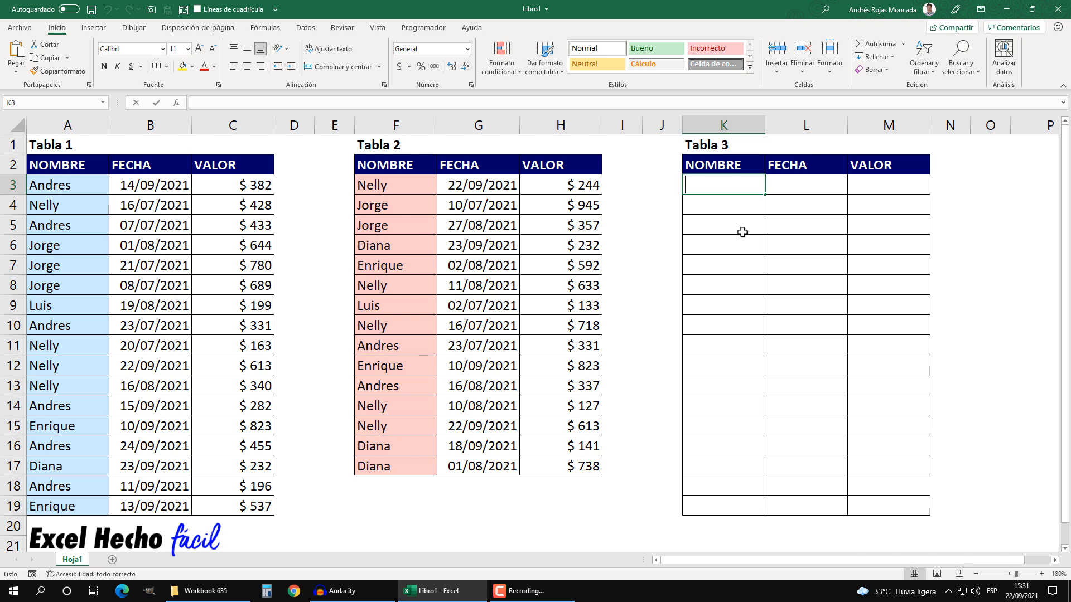
pyautogui.write('=coi')
pyautogui.press('Tab')
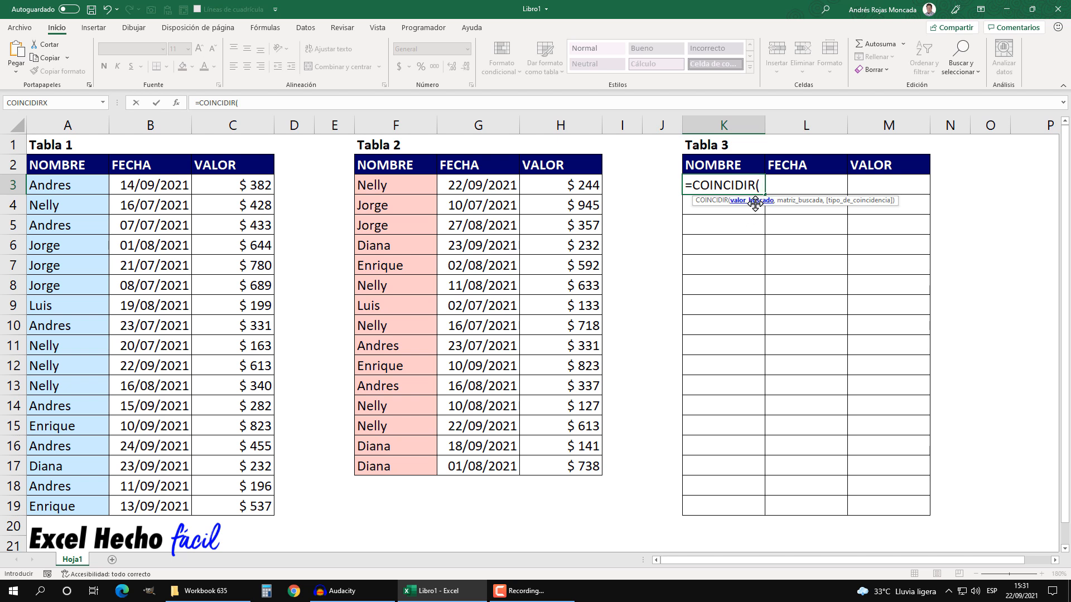
pyautogui.moveTo(800, 202); pyautogui.dragTo(848, 142)
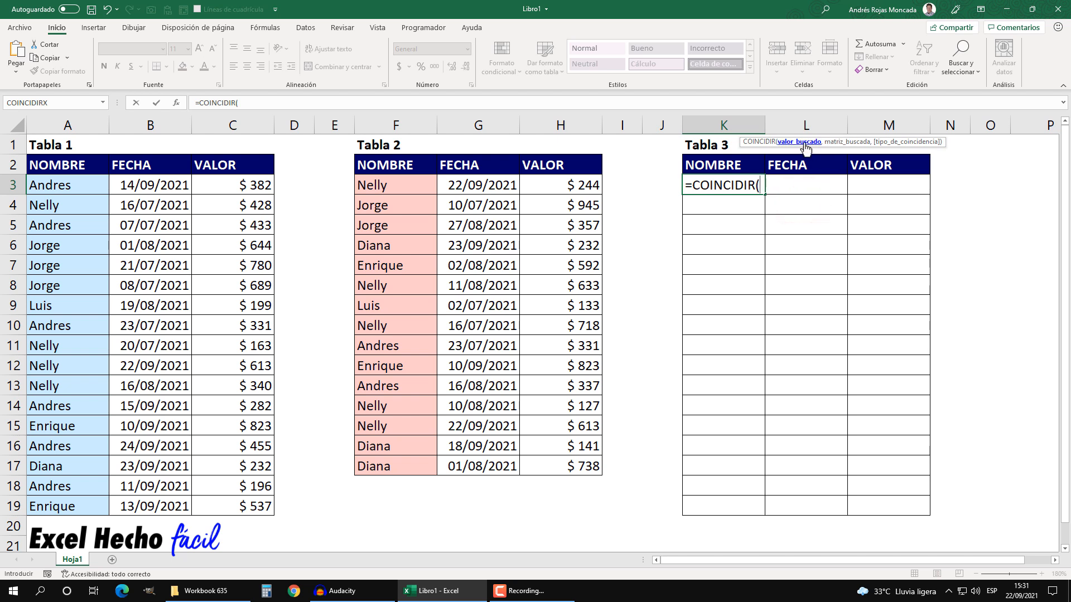
pyautogui.click(396, 189)
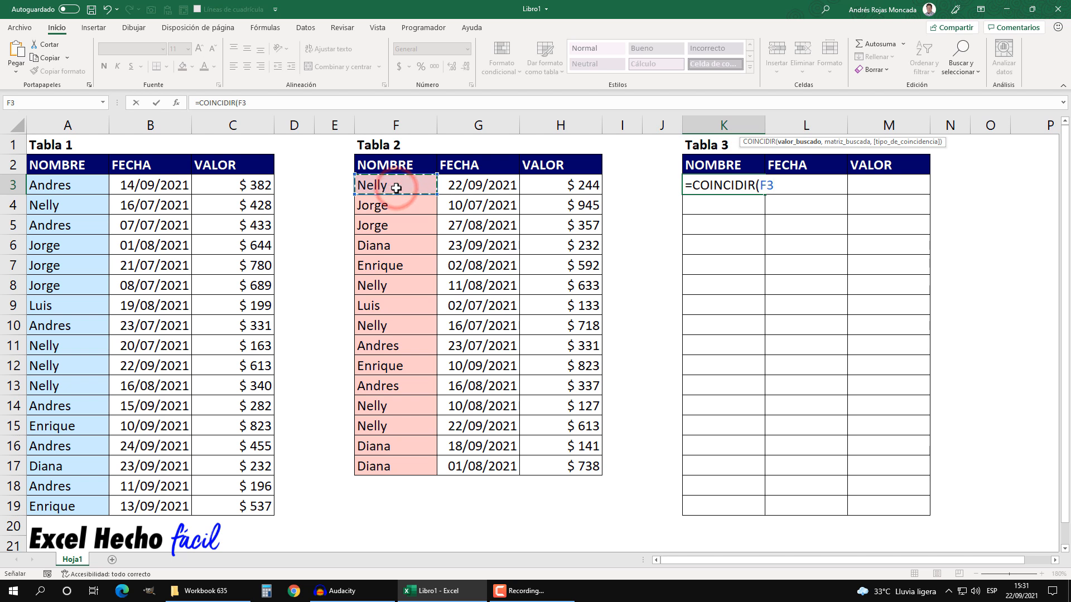
pyautogui.write('&')
pyautogui.click(475, 183)
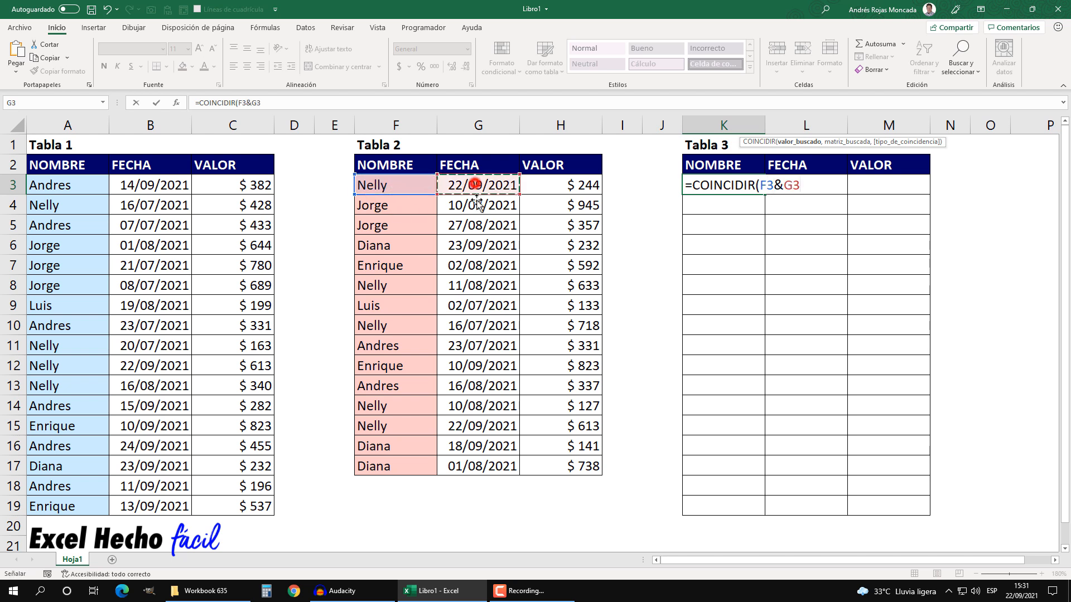
pyautogui.write('&')
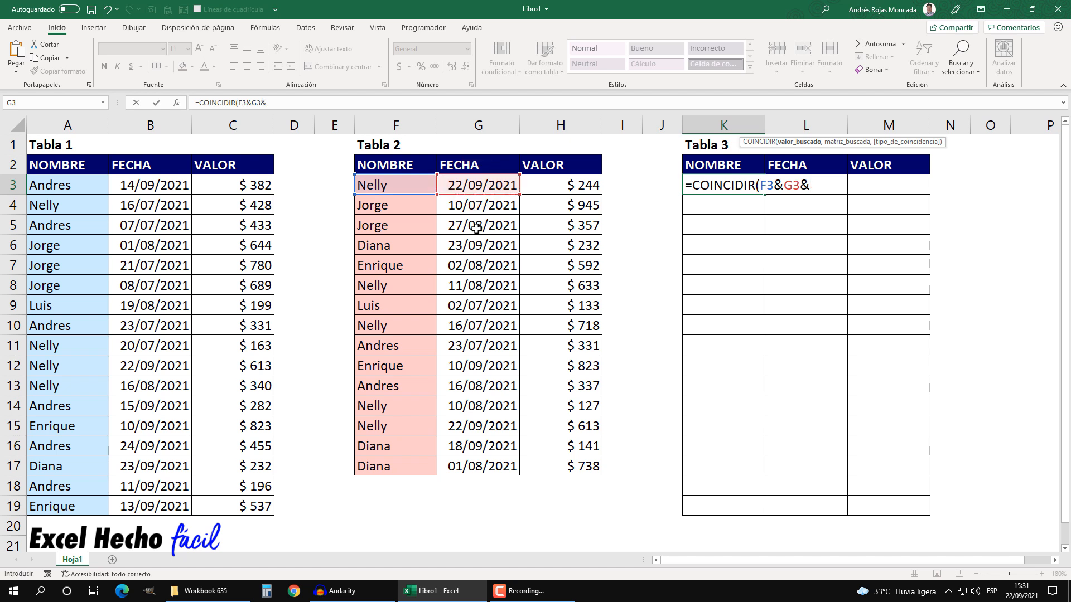
pyautogui.click(568, 186)
pyautogui.write(',')
# Step: Use the Tabla 1 columns $A$3:$A$19&$B$3:$B$19&$C$3:$C$19 as the lookup array and close the formula
pyautogui.moveTo(86, 188); pyautogui.dragTo(86, 507)
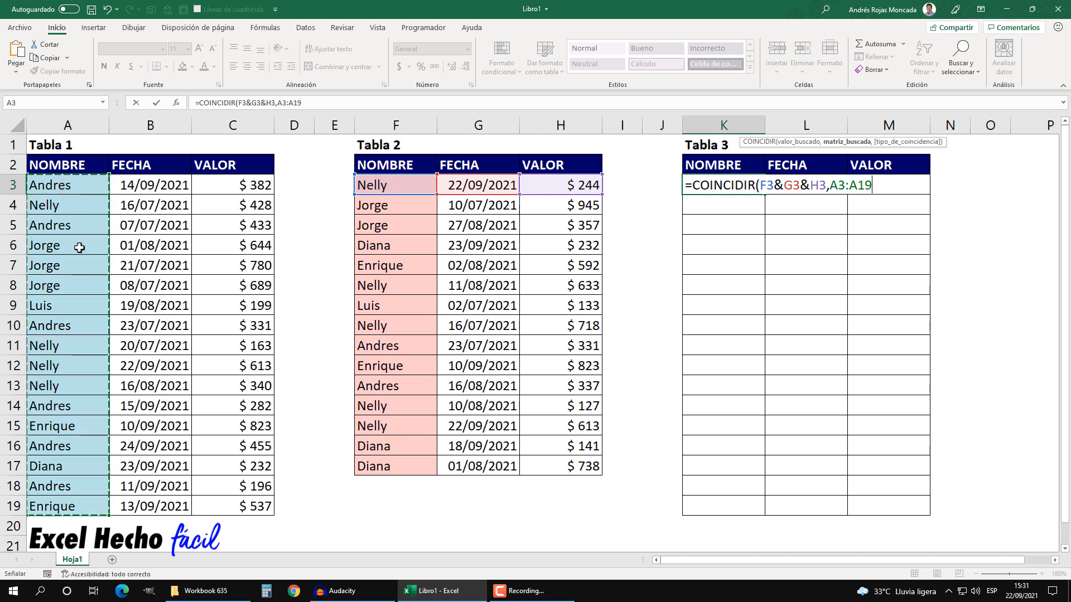
pyautogui.press('F4')
pyautogui.write('&')
pyautogui.moveTo(126, 185); pyautogui.dragTo(126, 507)
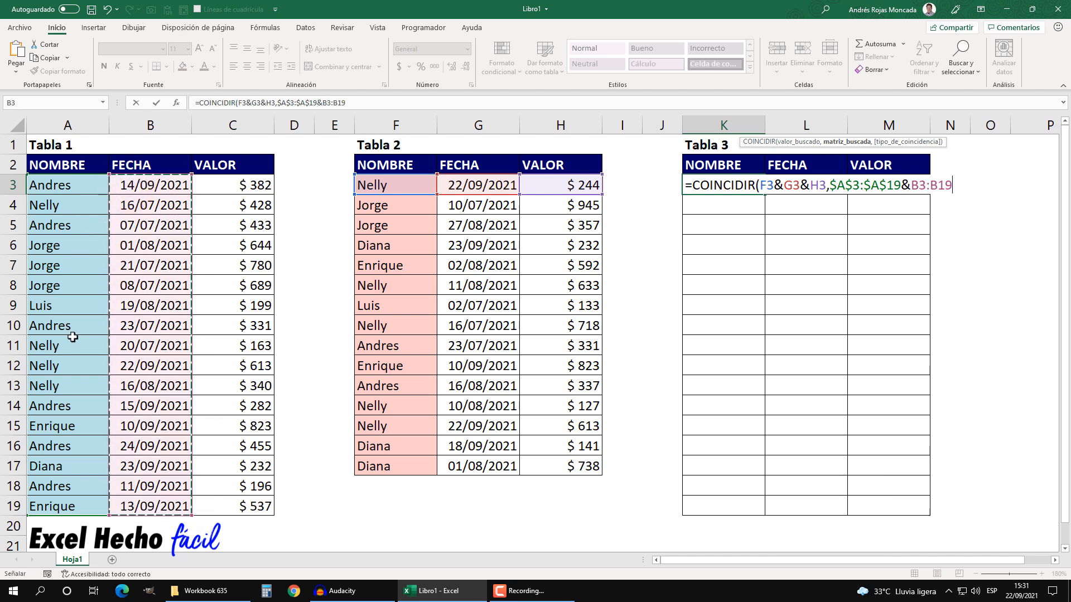
pyautogui.press('F4')
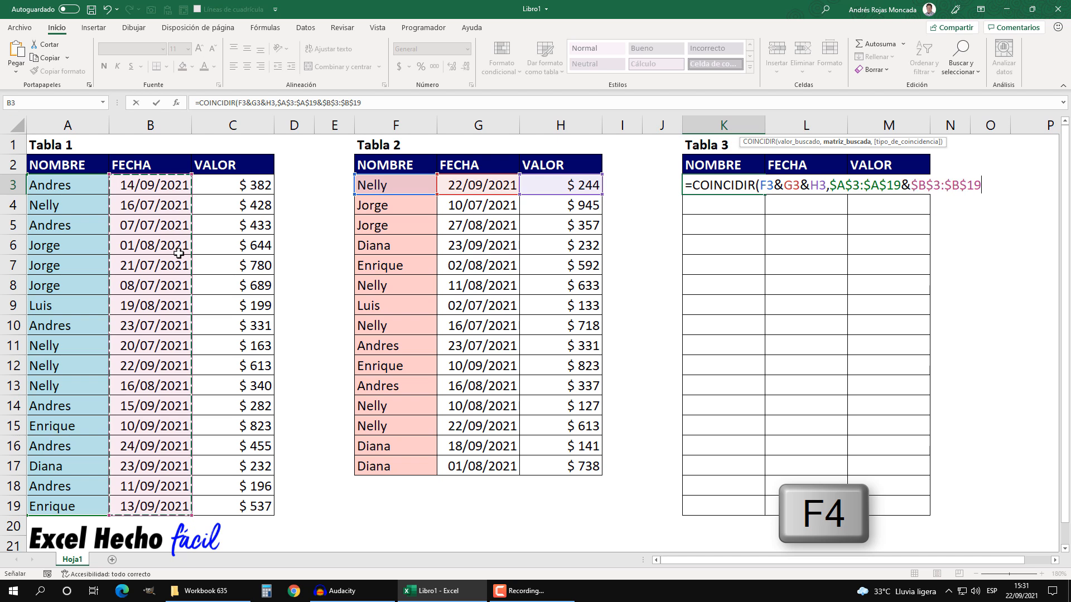
pyautogui.write('&')
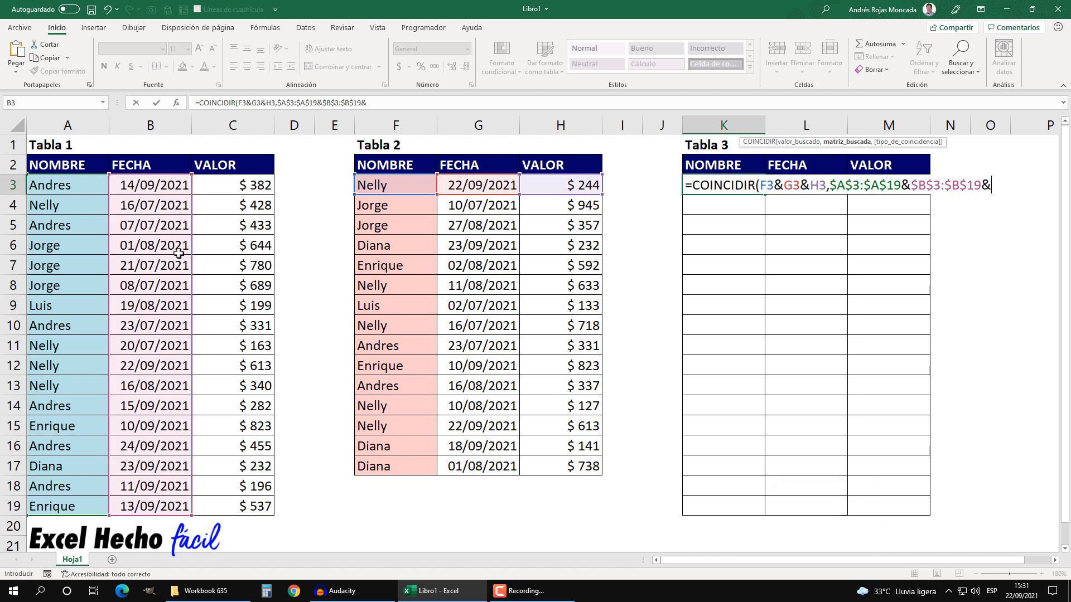
pyautogui.moveTo(254, 183); pyautogui.dragTo(230, 504)
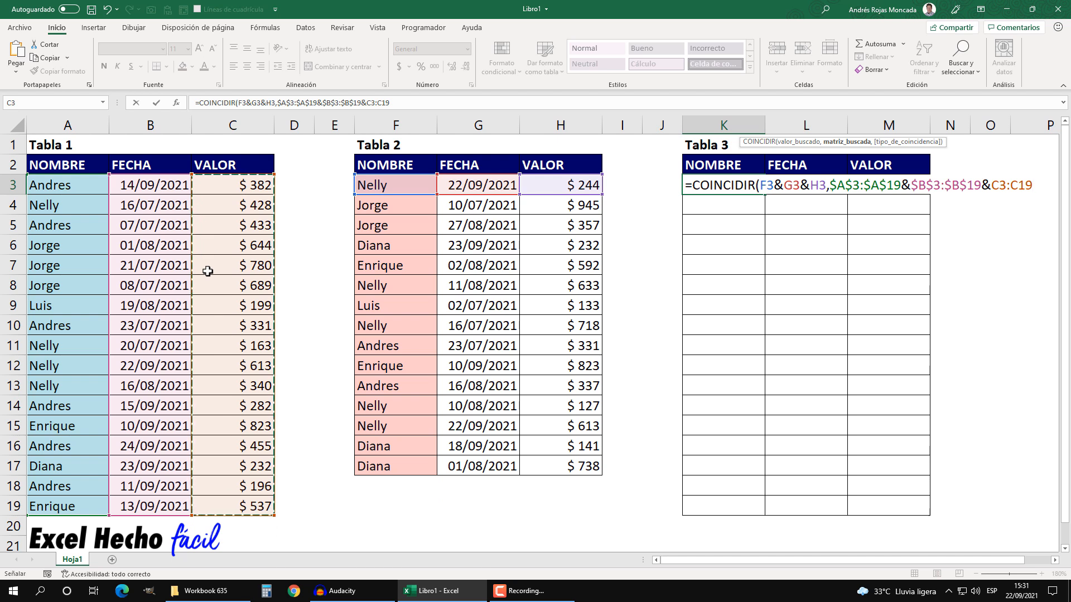
pyautogui.press('F4')
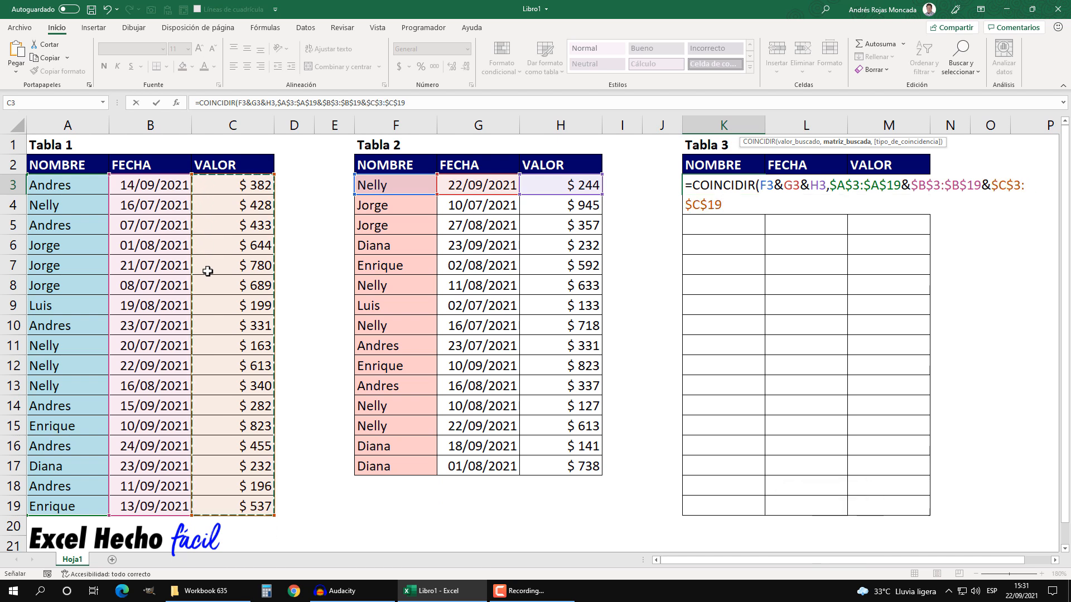
pyautogui.write(')')
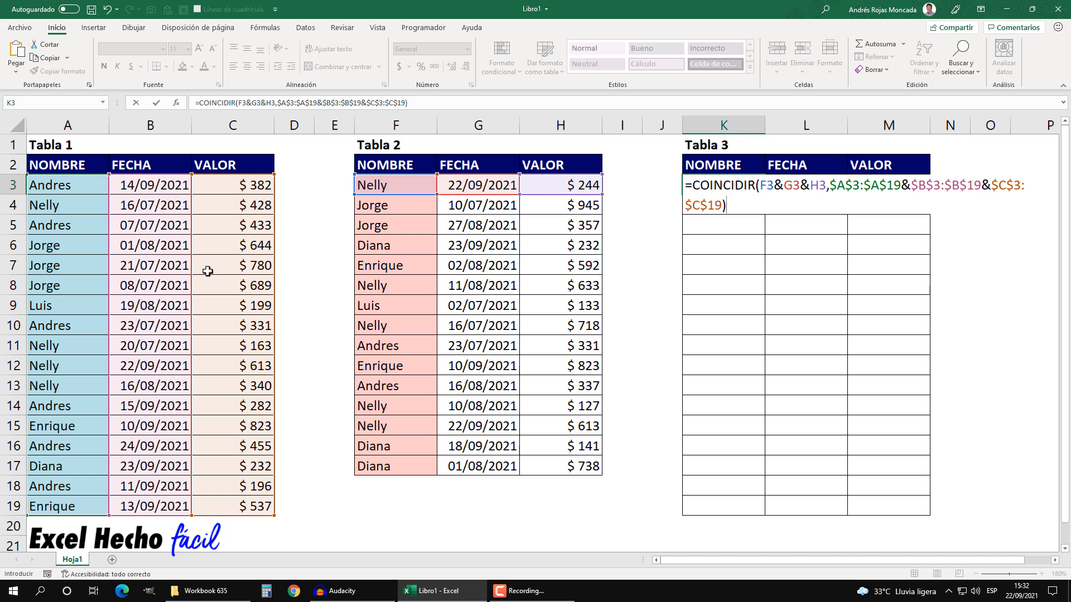
# Step: Preview the calculated result of the whole formula and of its lookup value F3&G3&H3, restoring the formula text after each
pyautogui.press('F9')
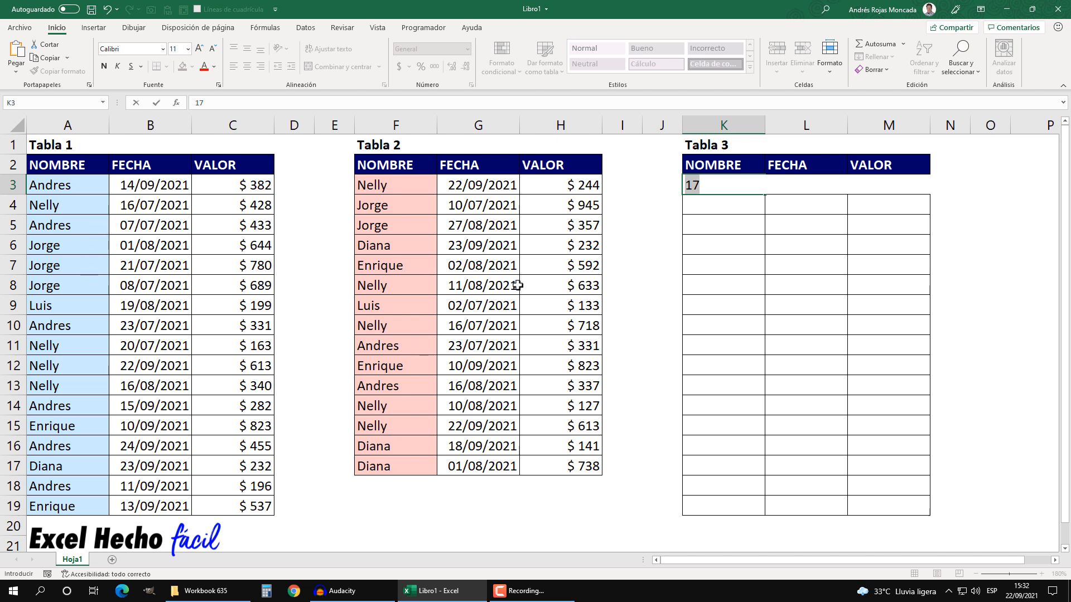
pyautogui.hotkey('ctrl', 'z')
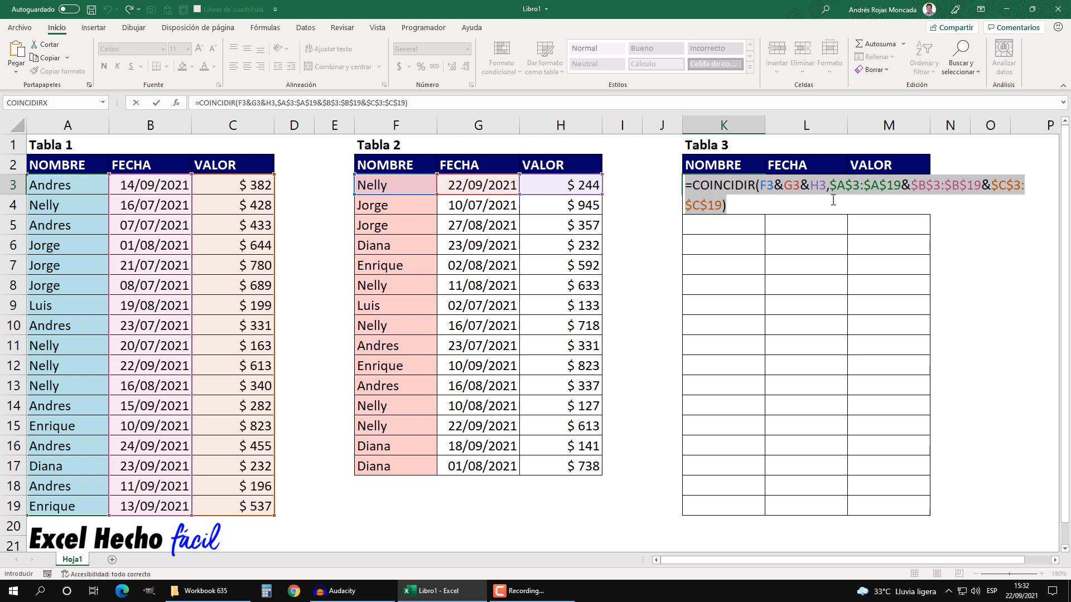
pyautogui.click(762, 190)
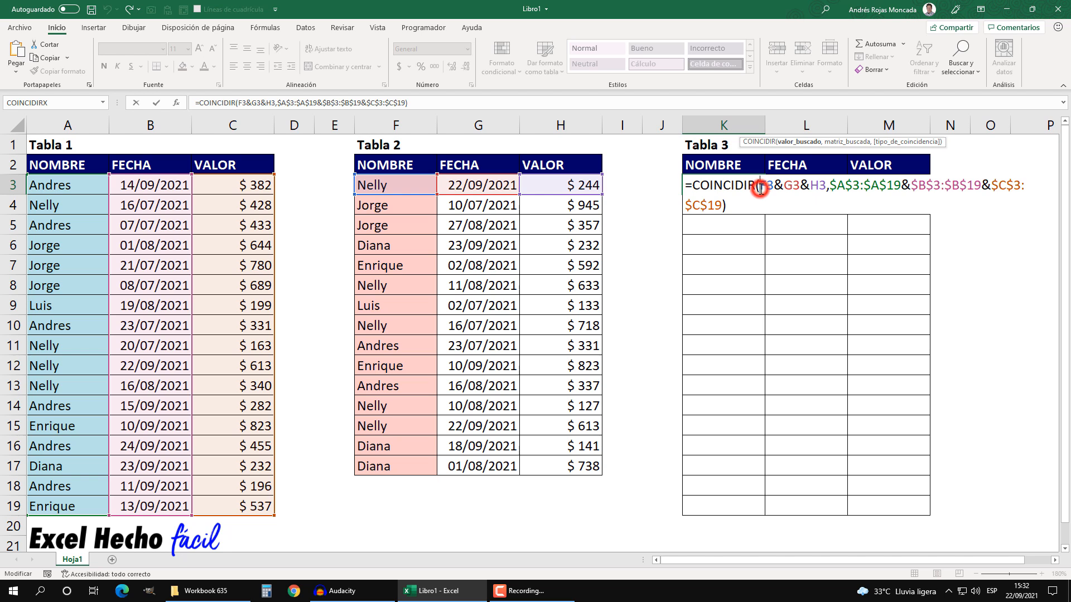
pyautogui.click(789, 143)
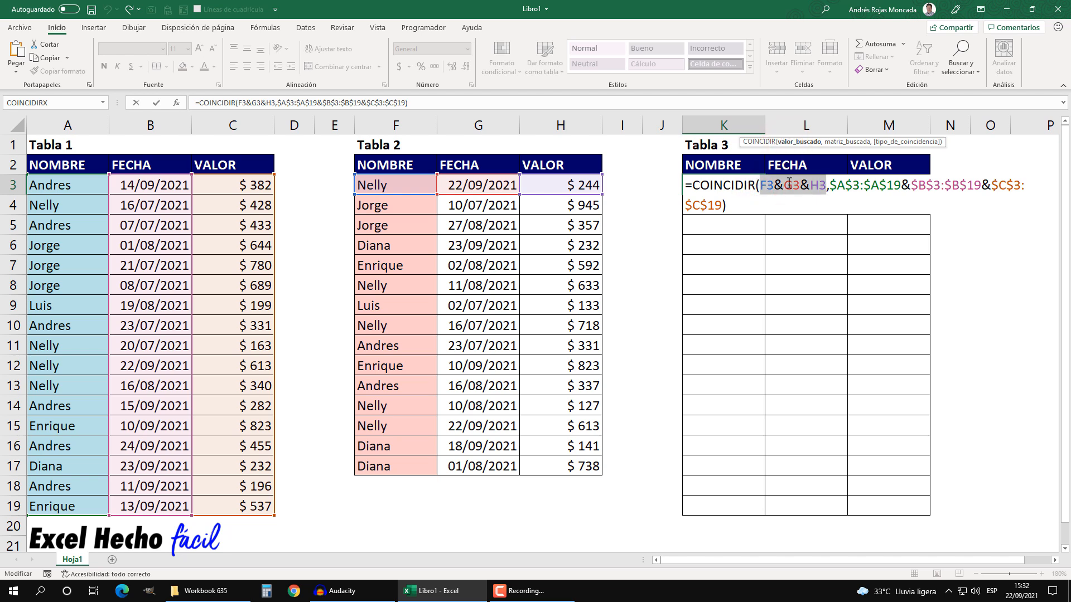
pyautogui.press('F9')
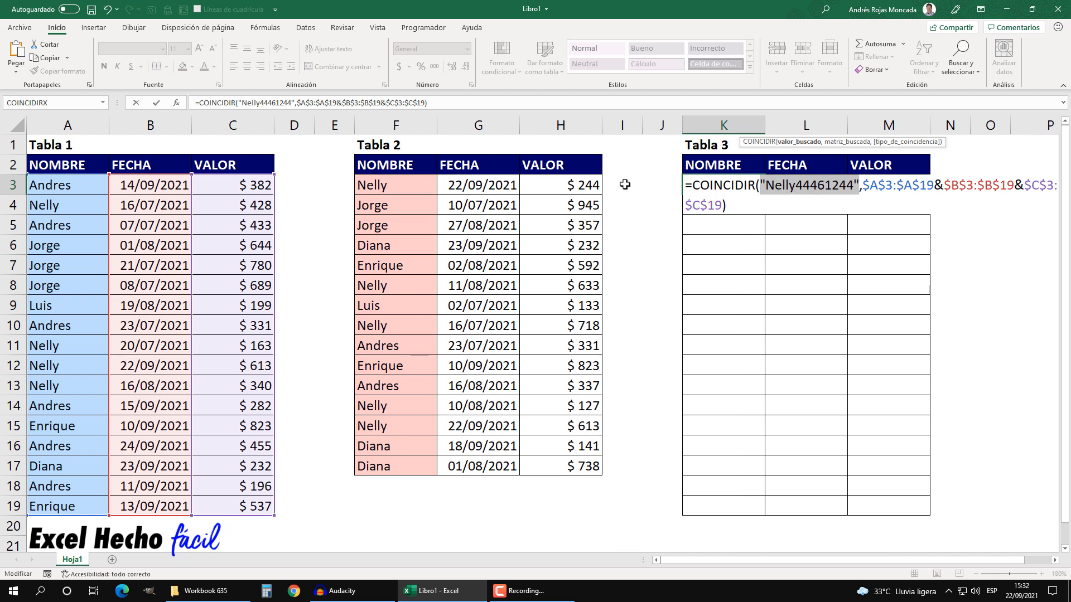
pyautogui.hotkey('ctrl', 'z')
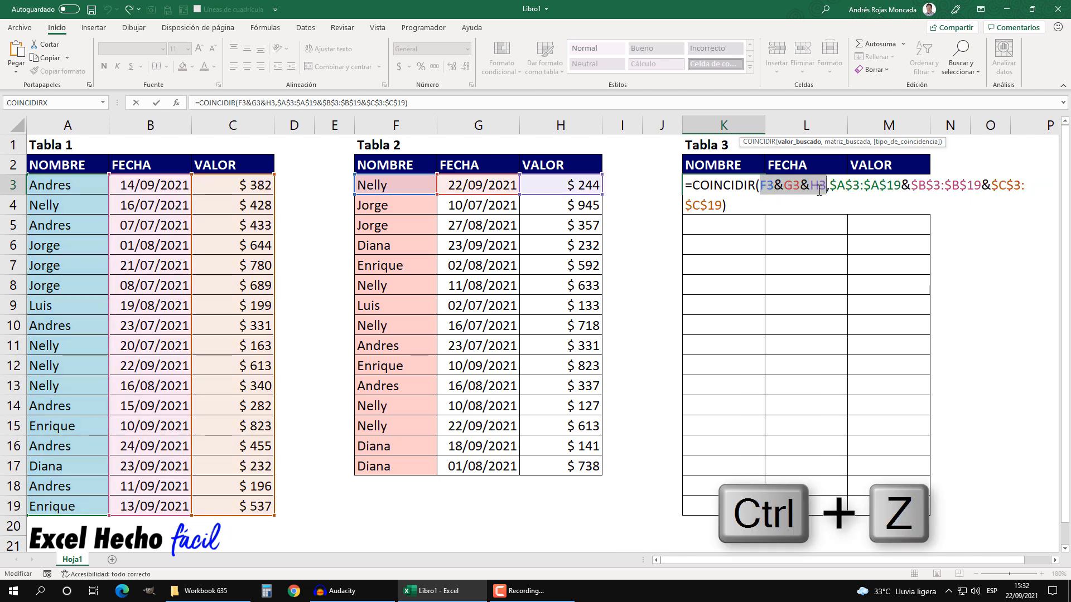
# Step: Add exact match (0) as the match type of the COINCIDIR formula, and preview its result before restoring the formula text
pyautogui.click(846, 141)
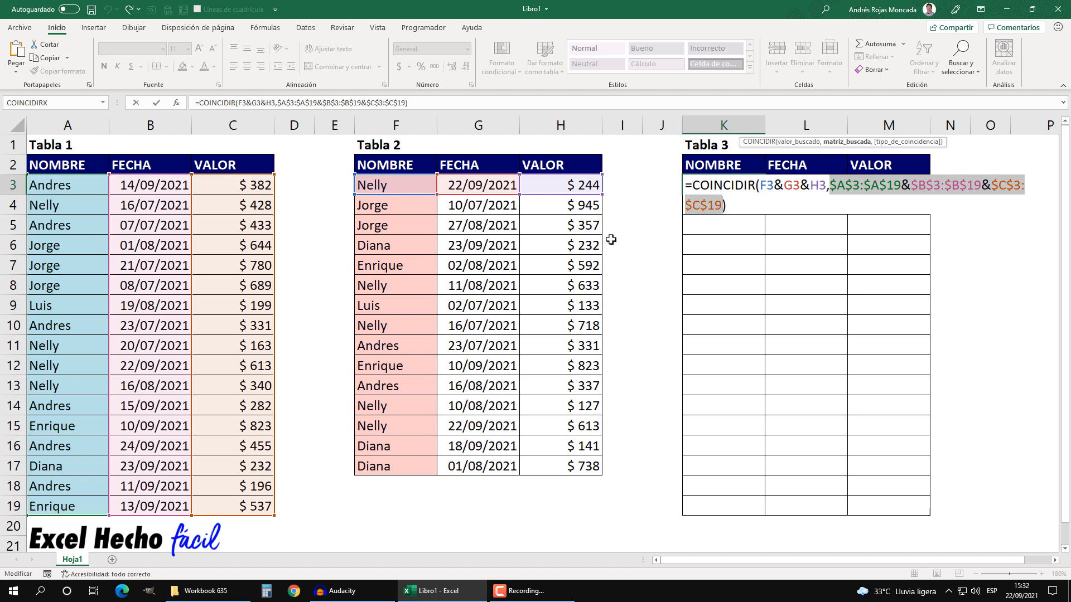
pyautogui.click(721, 205)
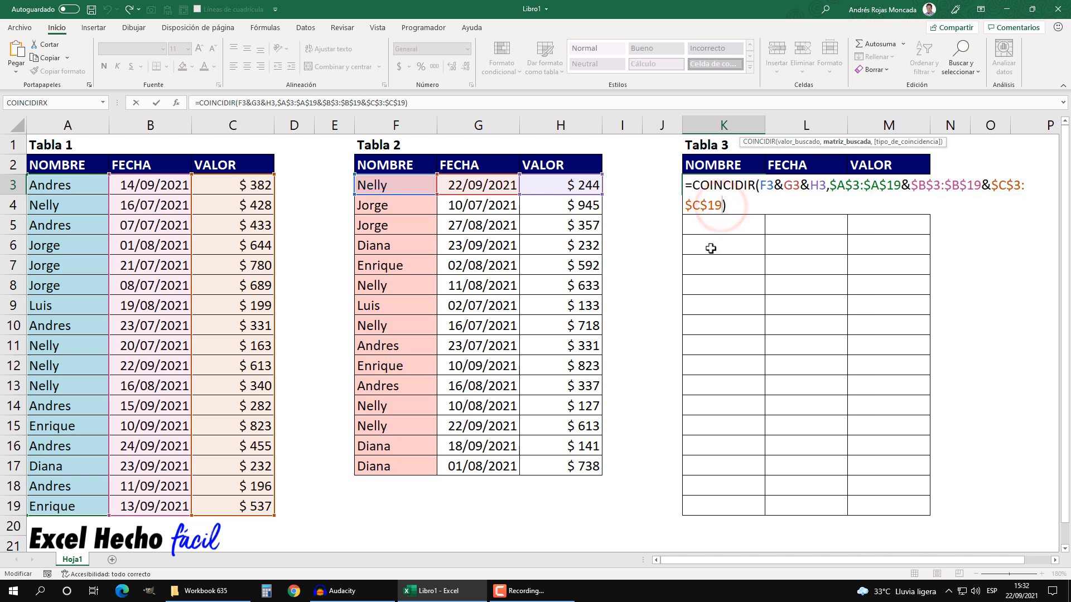
pyautogui.write(',')
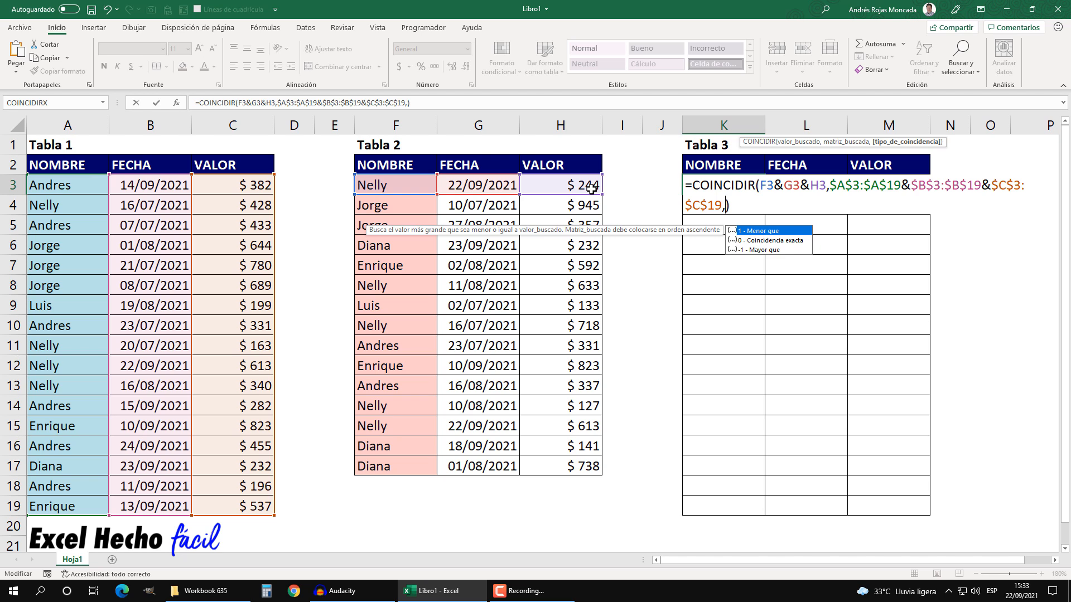
pyautogui.doubleClick(794, 247)
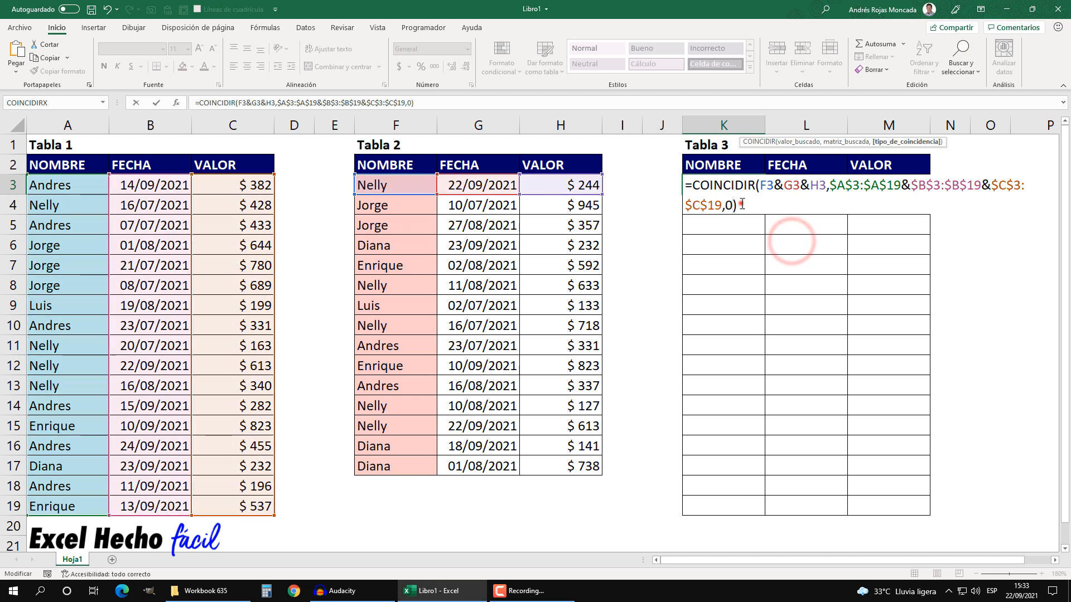
pyautogui.click(742, 205)
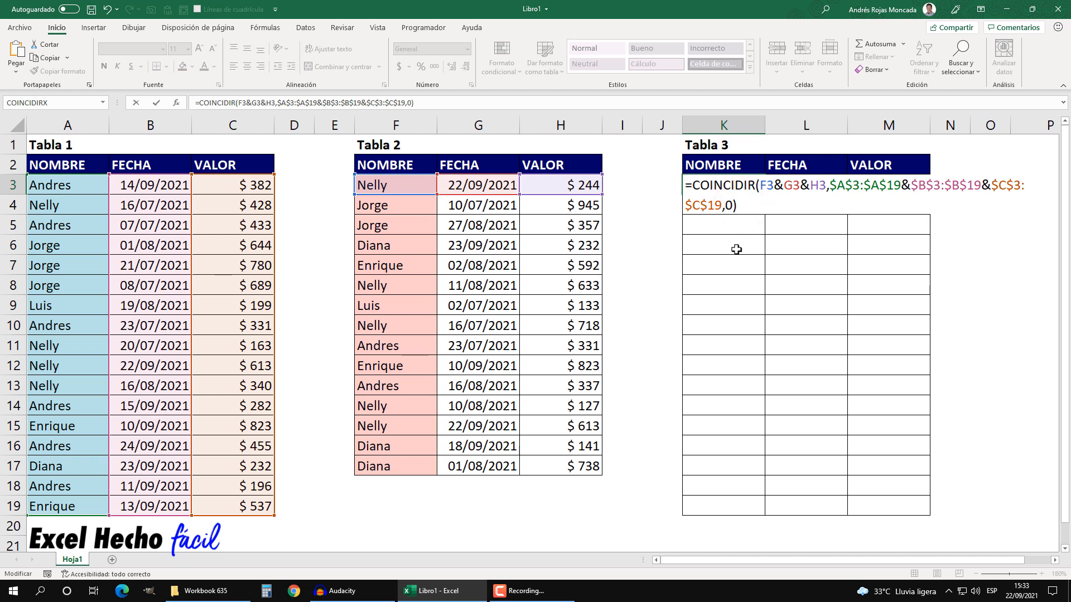
pyautogui.press('F9')
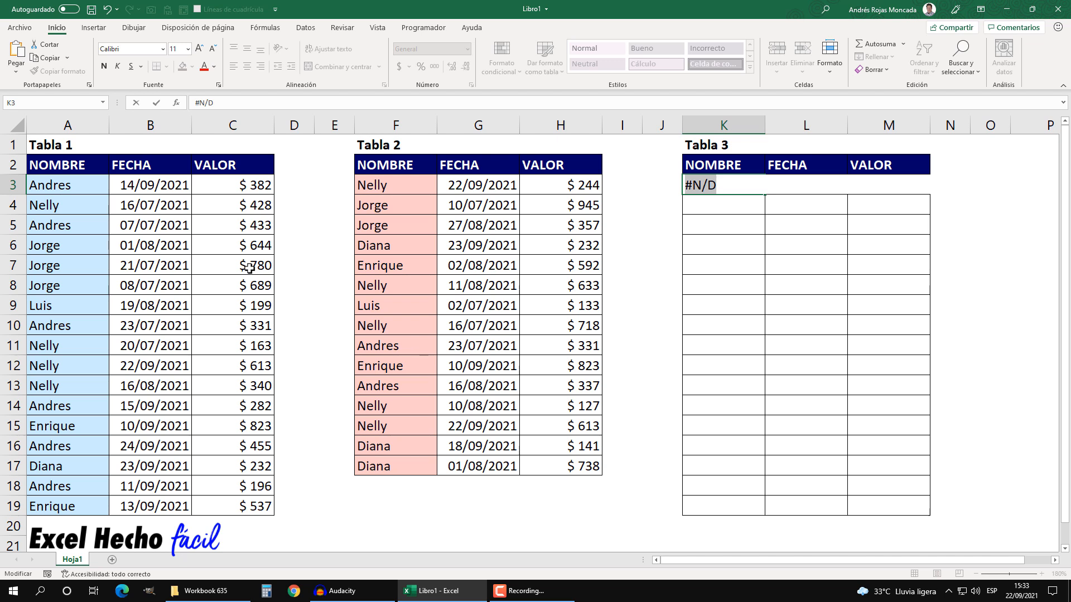
pyautogui.hotkey('ctrl', 'z')
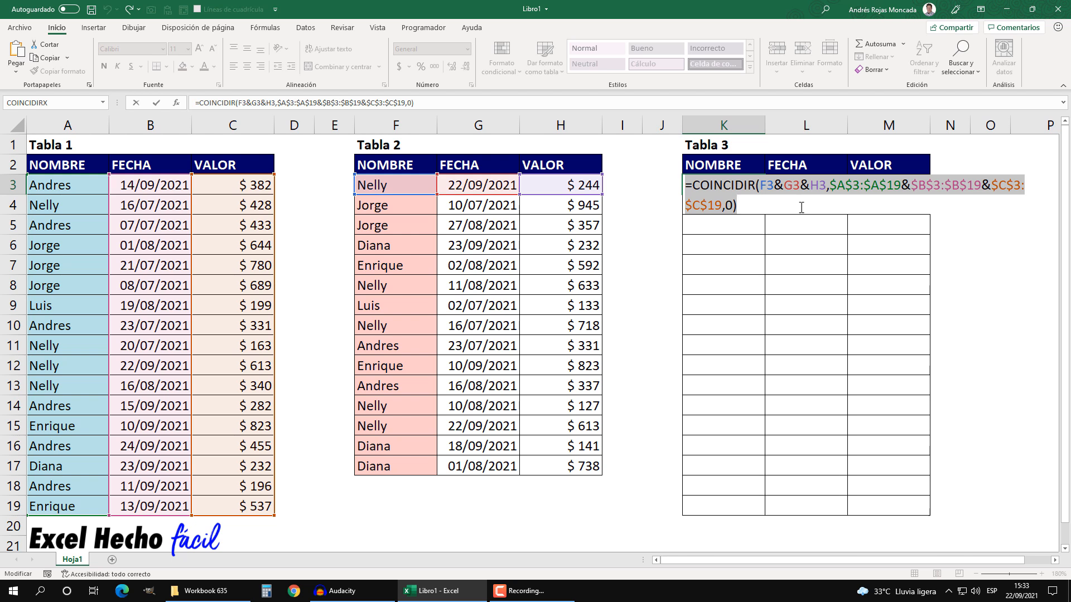
# Step: Replace F3 in the K3 formula's lookup value with the absolute Tabla 2 name range $F$3:$F$17
pyautogui.click(775, 190)
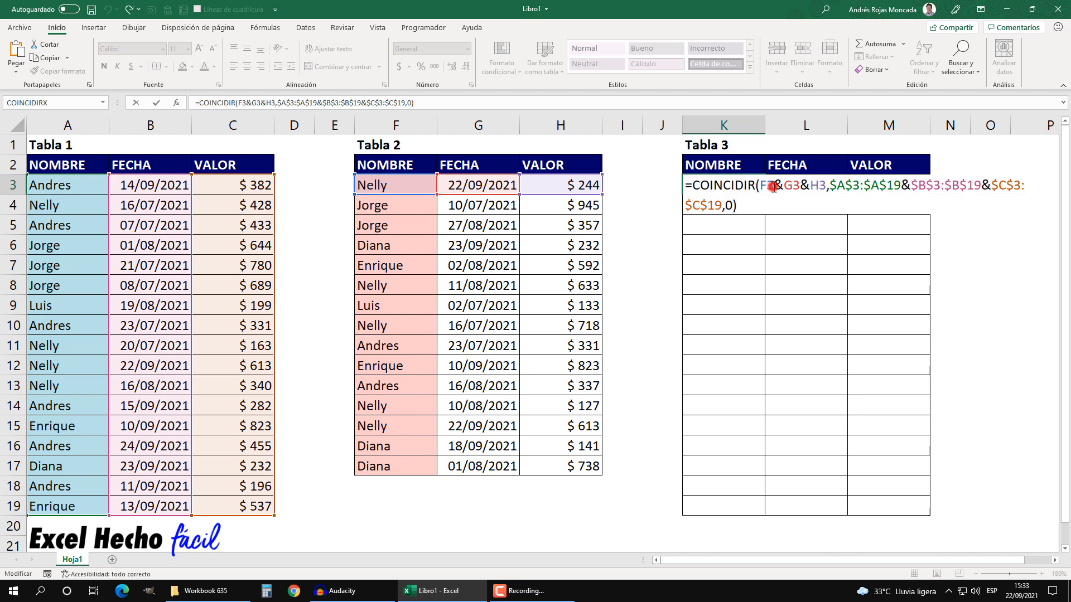
pyautogui.moveTo(398, 184); pyautogui.dragTo(392, 464)
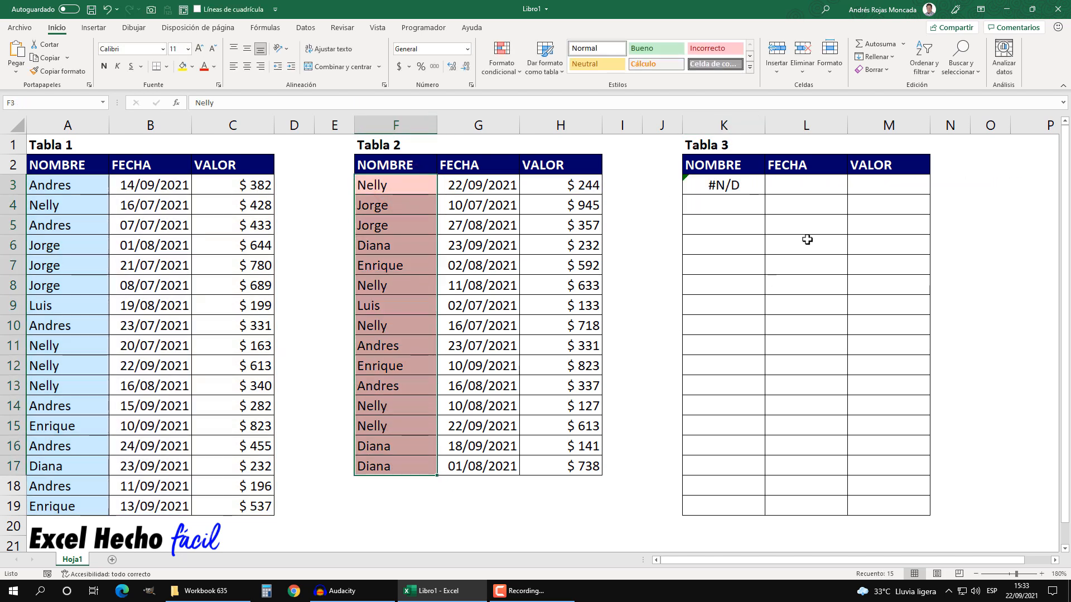
pyautogui.click(731, 185)
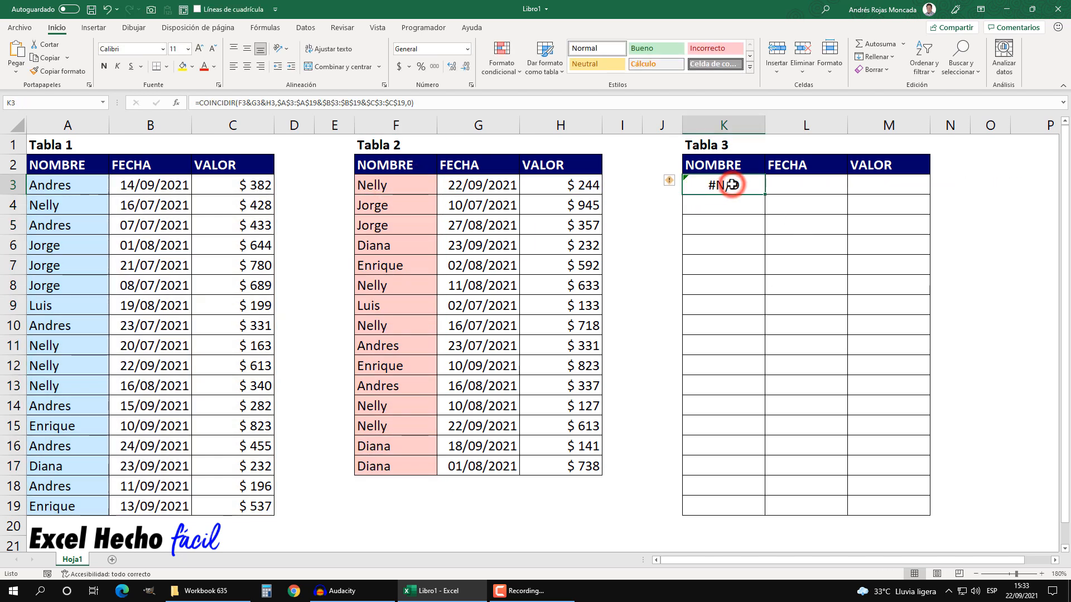
pyautogui.press('F2')
pyautogui.doubleClick(767, 185)
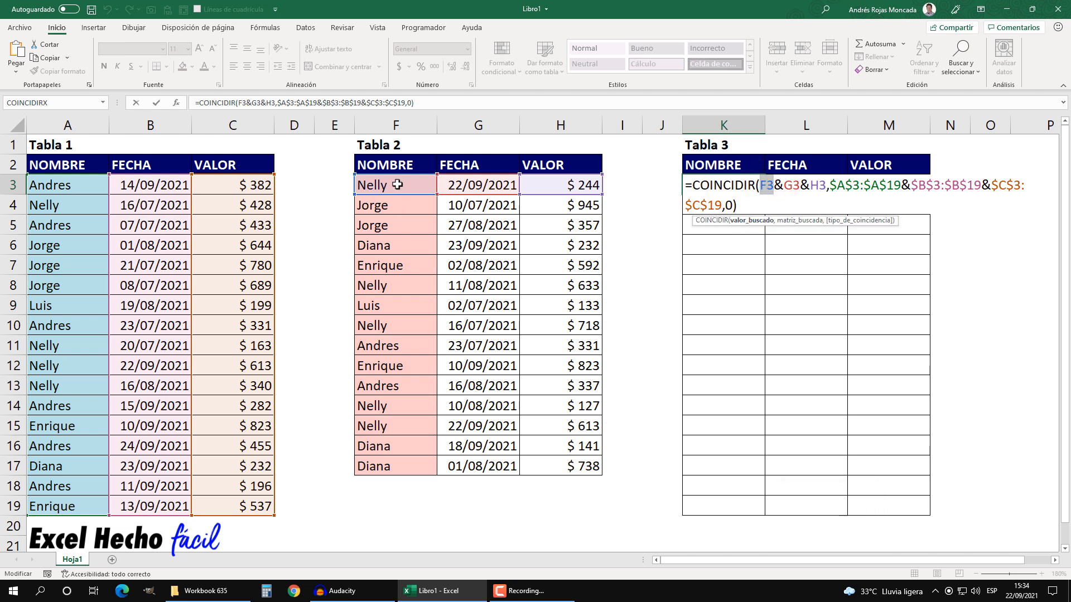
pyautogui.press('Delete')
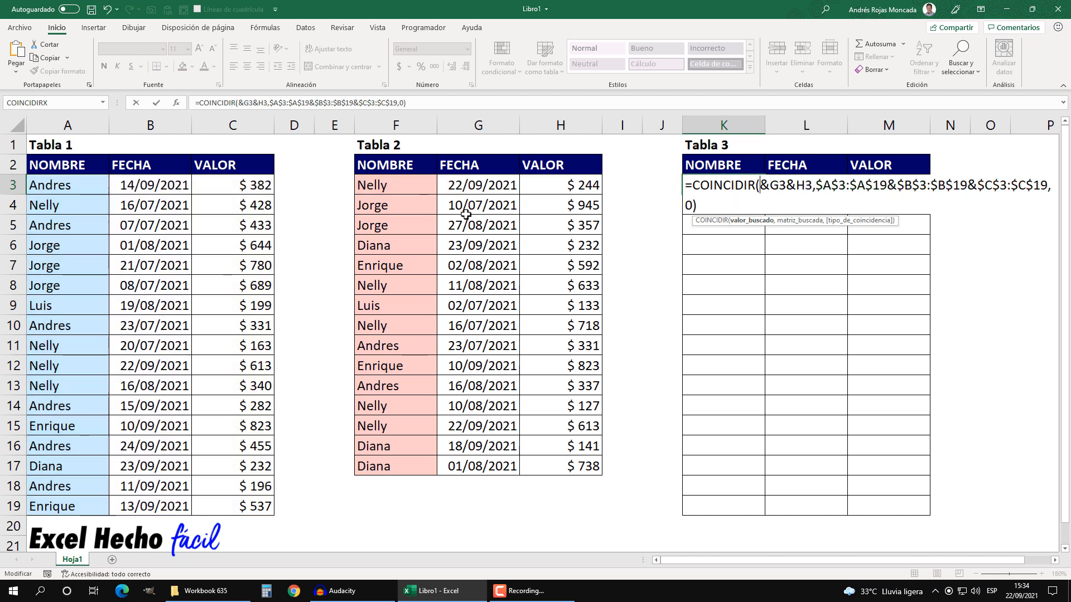
pyautogui.moveTo(409, 185); pyautogui.dragTo(396, 465)
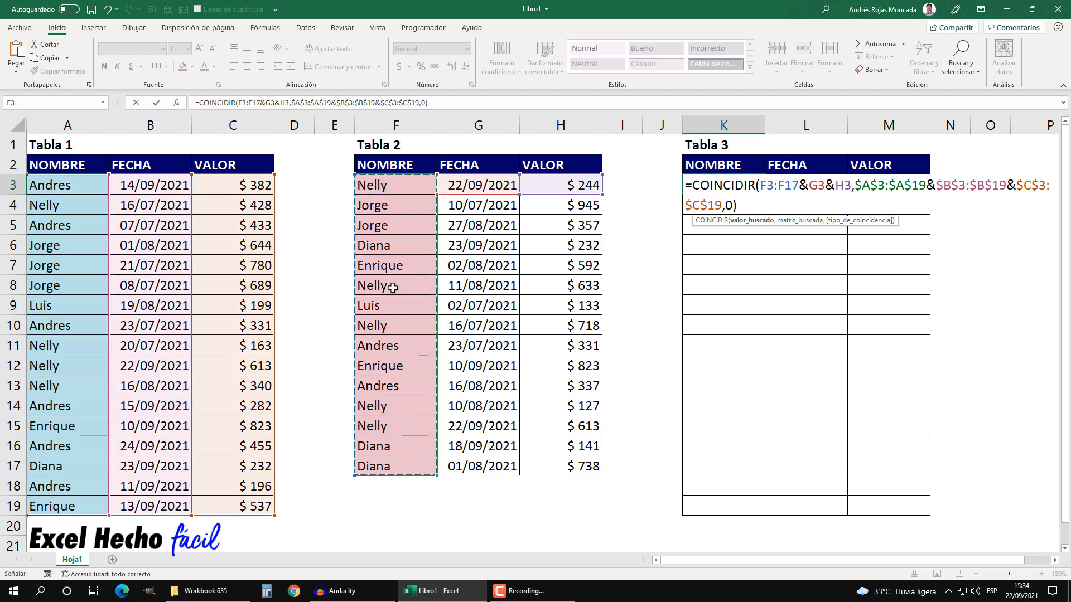
pyautogui.press('F4')
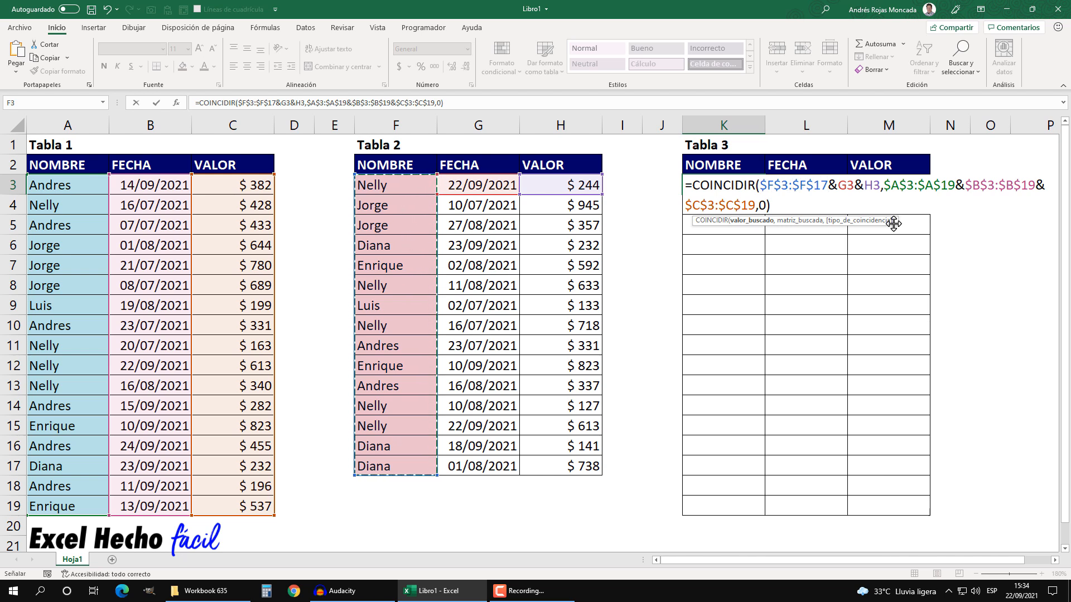
# Step: Replace G3 in the formula's lookup value with the absolute Tabla 2 date range $G$3:$G$17
pyautogui.doubleClick(847, 185)
pyautogui.moveTo(497, 184); pyautogui.dragTo(504, 469)
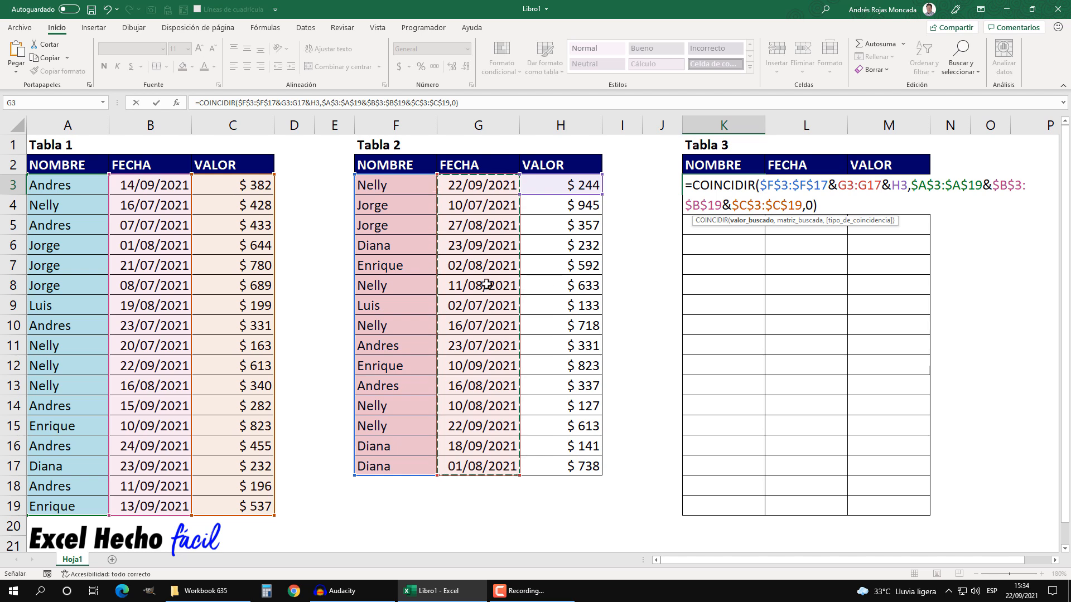
pyautogui.press('F4')
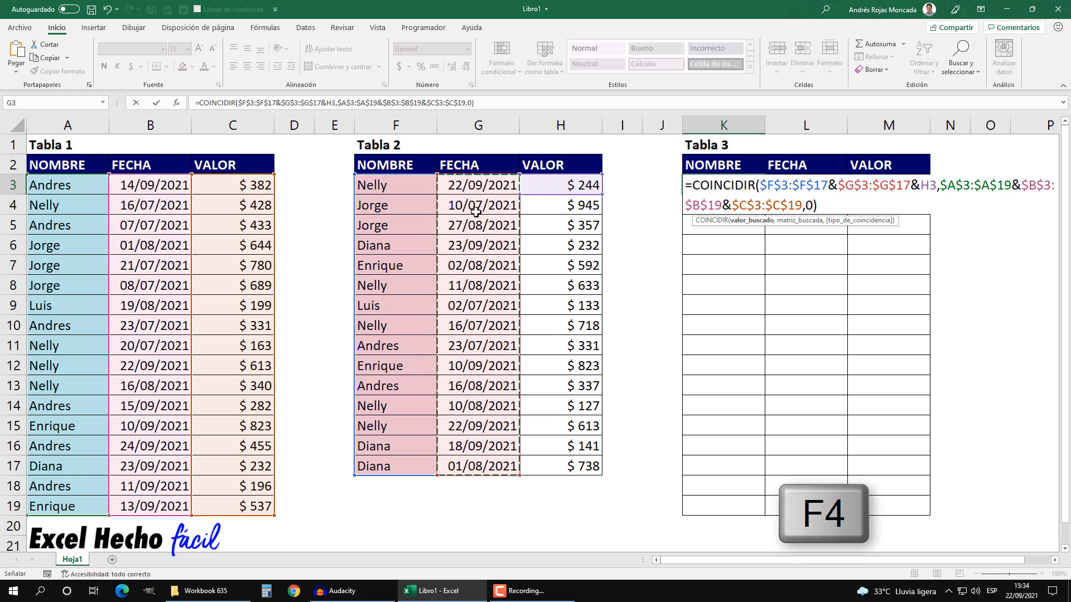
# Step: Replace H3 in the K3 formula's lookup value with the absolute Tabla 2 value range $H$3:$H$17
pyautogui.click(937, 185)
pyautogui.click(570, 185)
pyautogui.moveTo(570, 185); pyautogui.dragTo(574, 463)
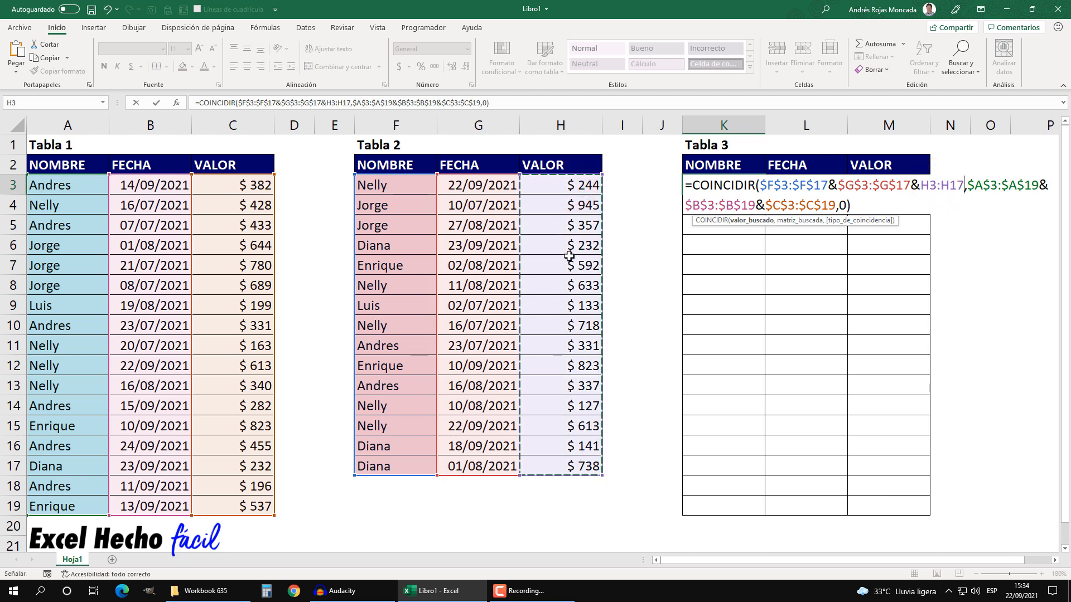
pyautogui.press('F4')
# Step: Preview the calculated result of the whole COINCIDIR formula, and restore the formula text
pyautogui.click(917, 207)
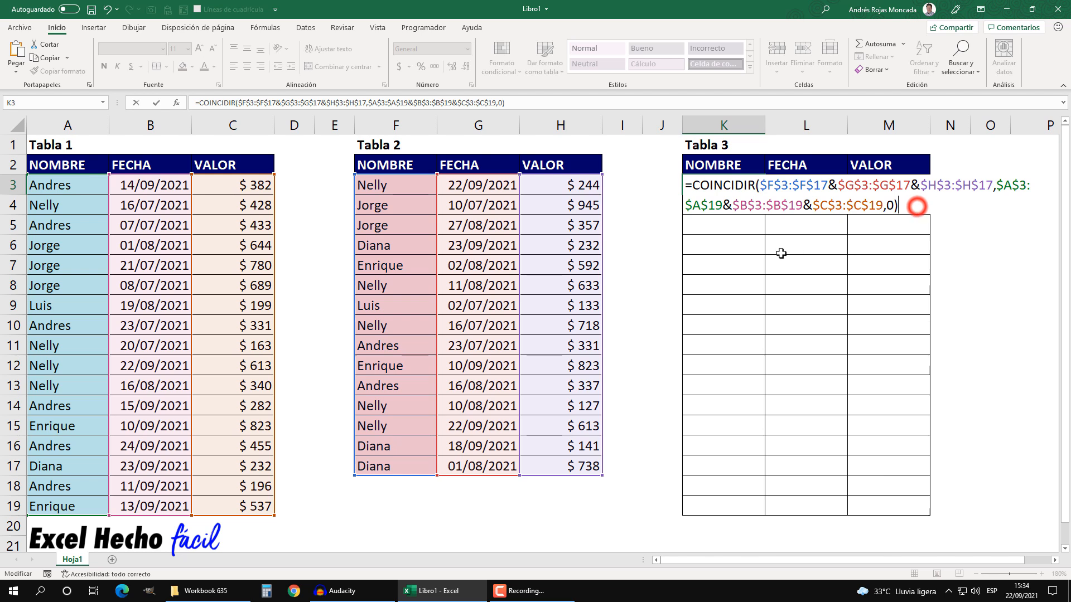
pyautogui.press('F9')
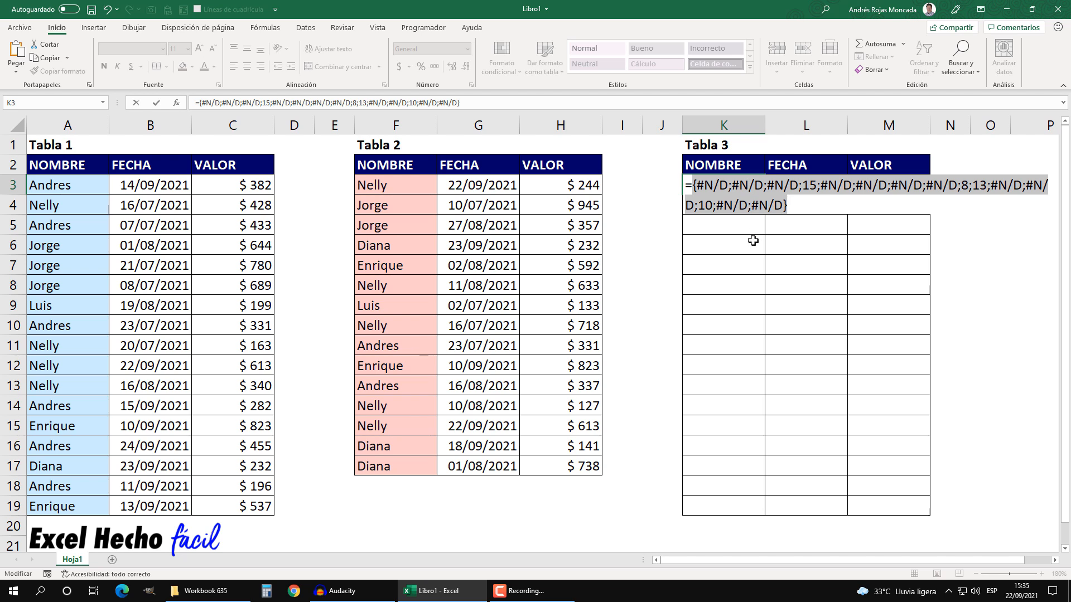
pyautogui.hotkey('ctrl', 'z')
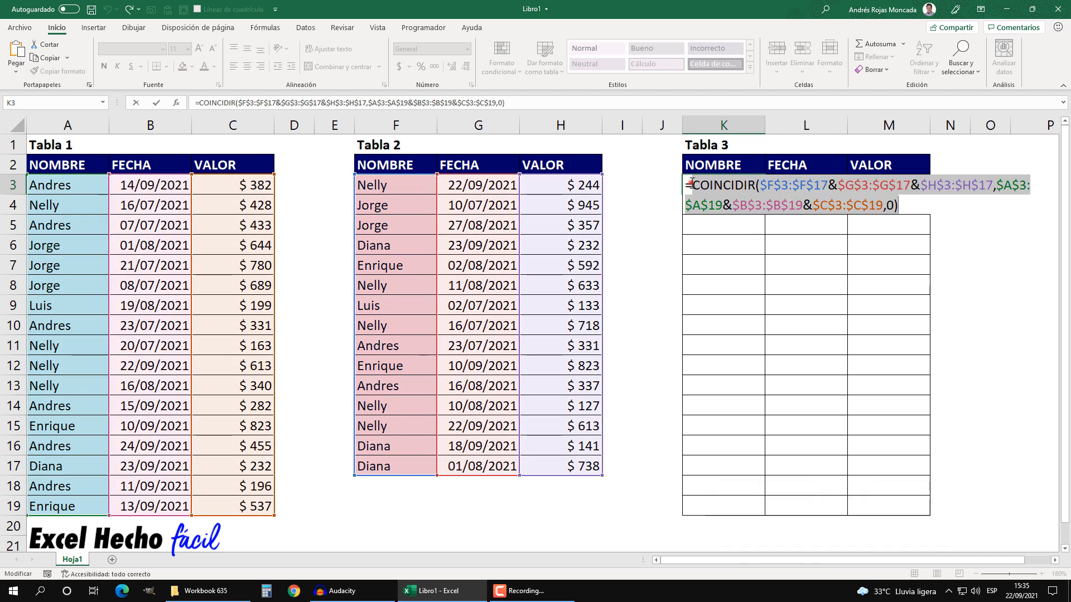
# Step: Wrap the COINCIDIR expression in the ESNUMERO function, and preview its result before restoring the formula text
pyautogui.click(692, 184)
pyautogui.write('esnu')
pyautogui.press('Tab')
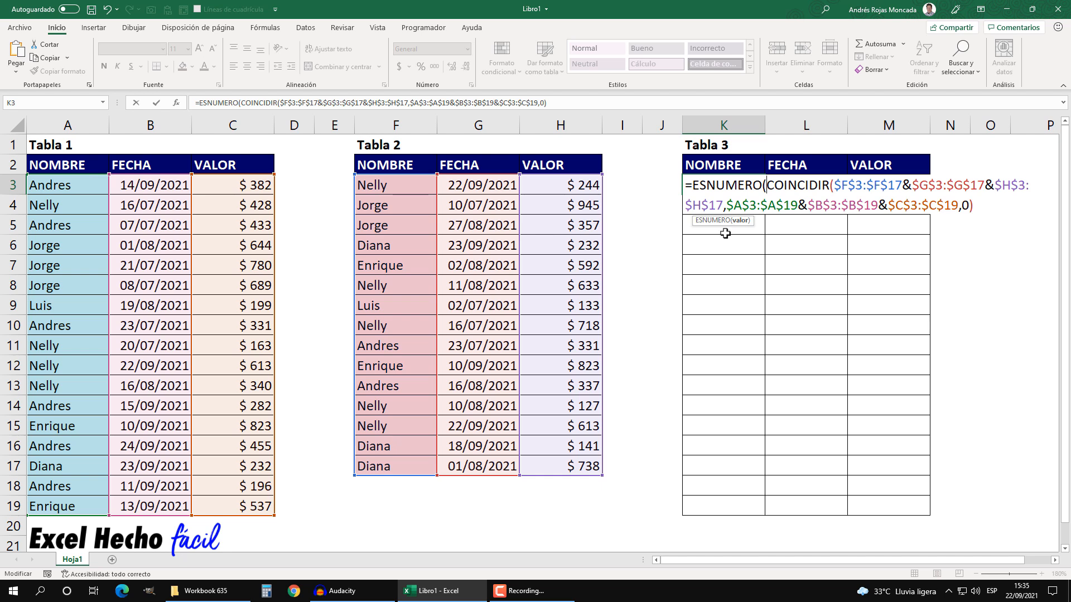
pyautogui.click(739, 221)
pyautogui.click(976, 204)
pyautogui.write(')')
pyautogui.press('F9')
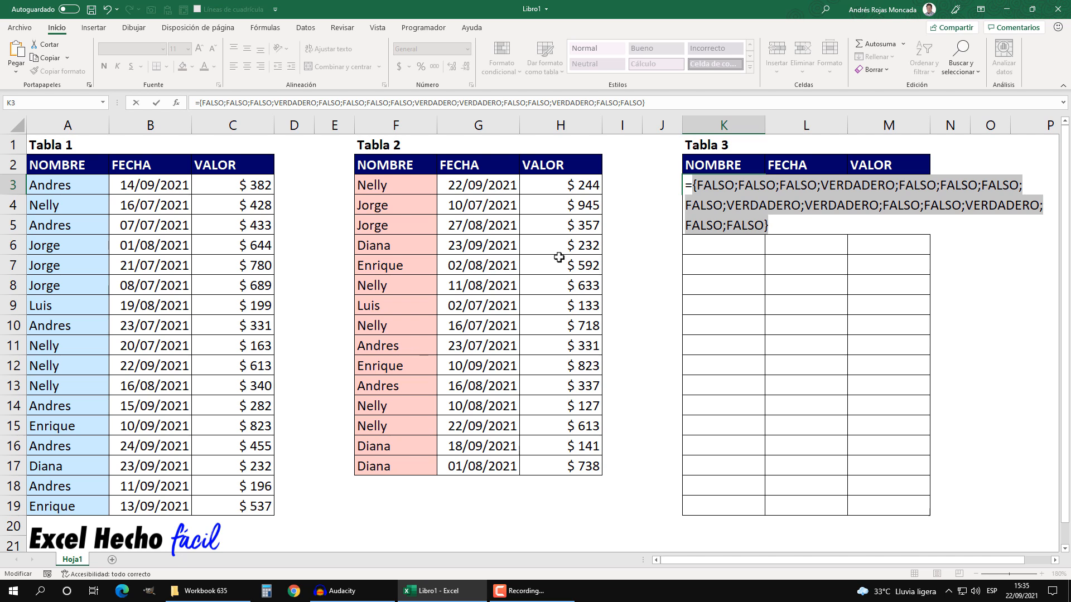
pyautogui.hotkey('ctrl', 'z')
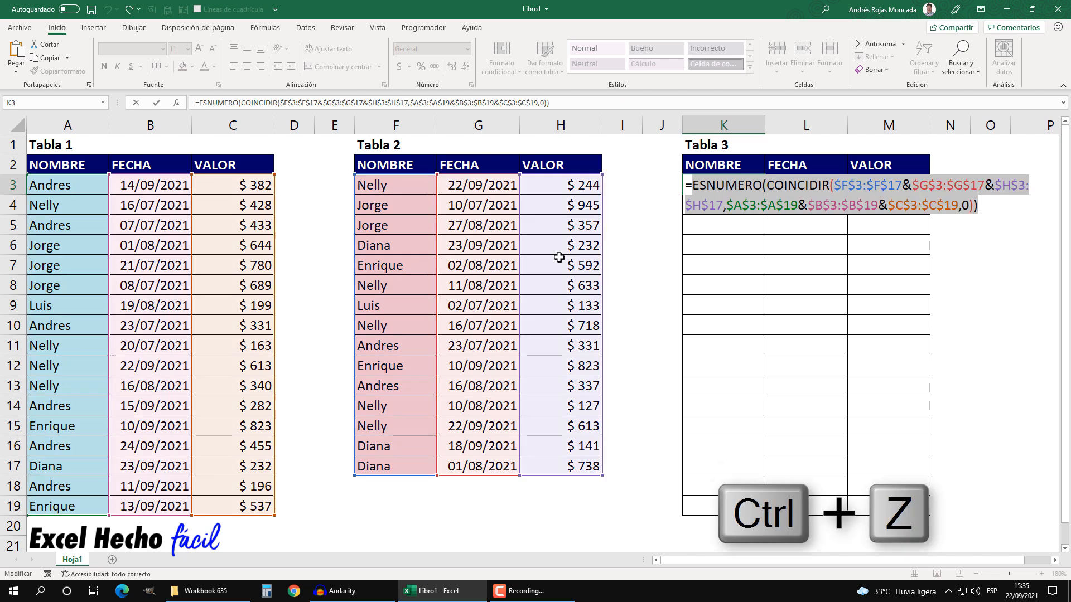
# Step: Nest the ESNUMERO expression inside the NO function, and preview its result before restoring the formula text
pyautogui.click(690, 187)
pyautogui.write('no')
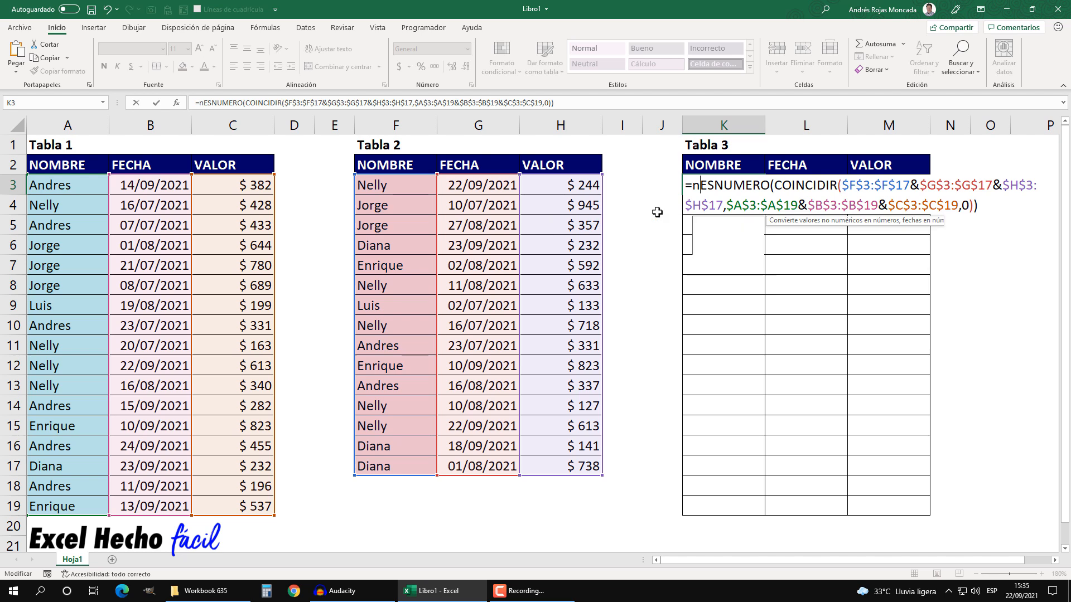
pyautogui.press('Tab')
pyautogui.click(986, 208)
pyautogui.write(')')
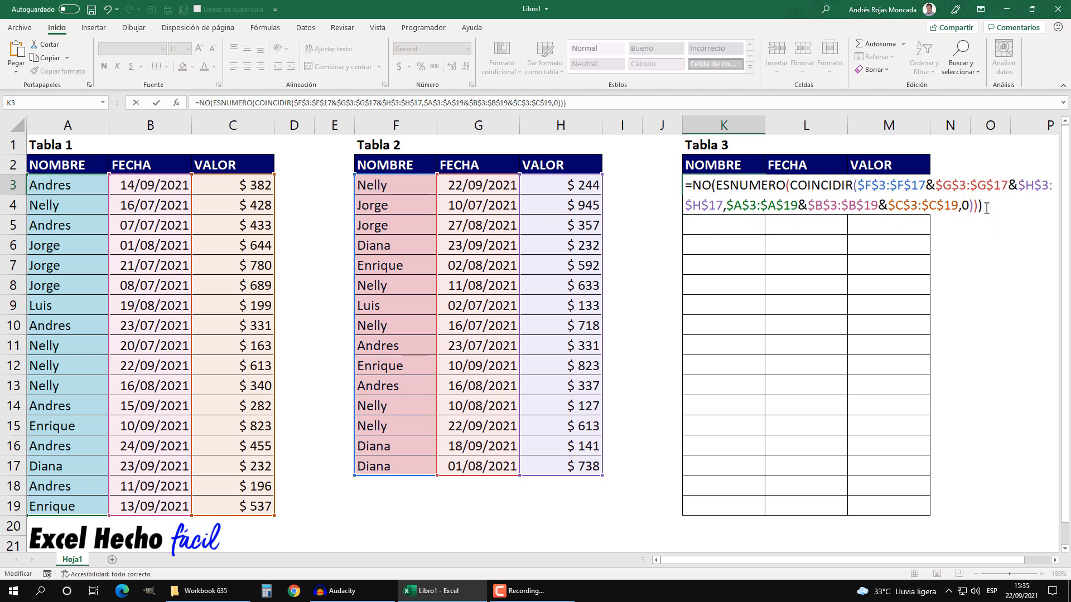
pyautogui.press('F9')
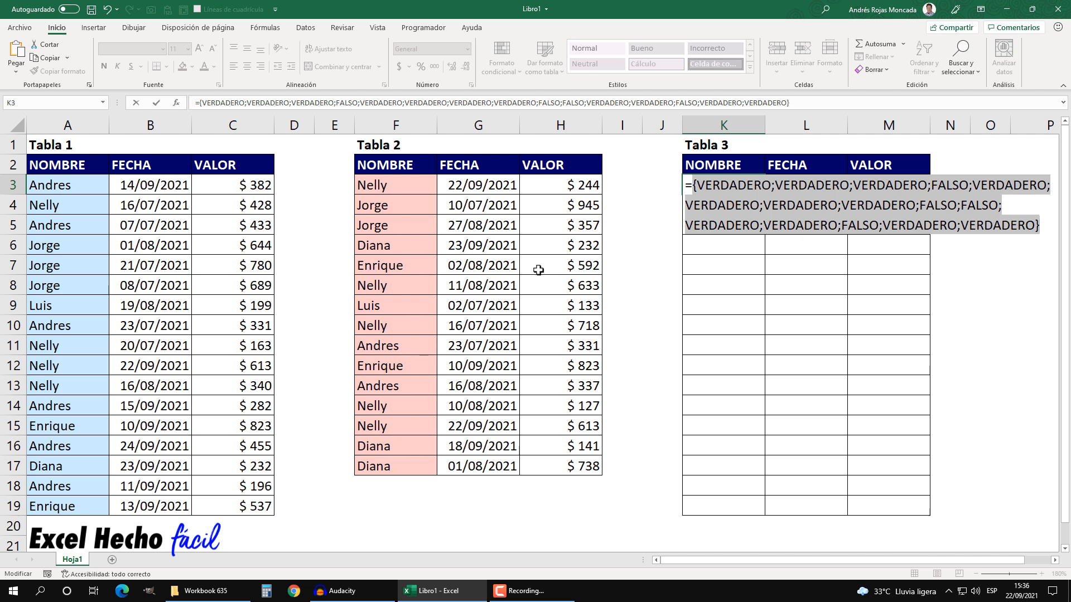
pyautogui.hotkey('ctrl', 'z')
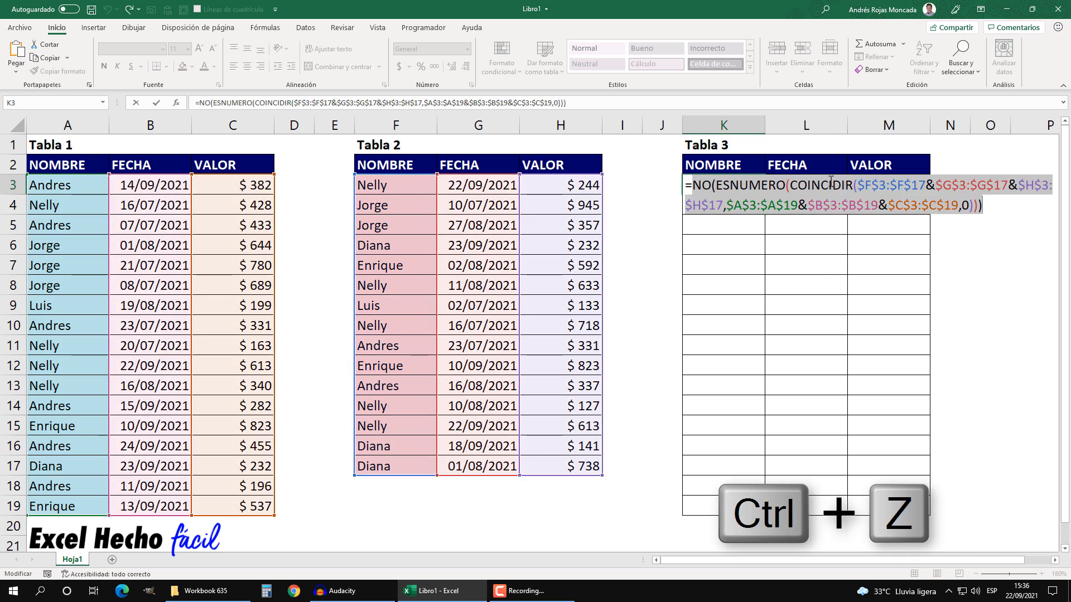
# Step: Enclose the formula in a SI function with the NO expression as its logical test, and begin the value-if-true argument
pyautogui.write('SI(')
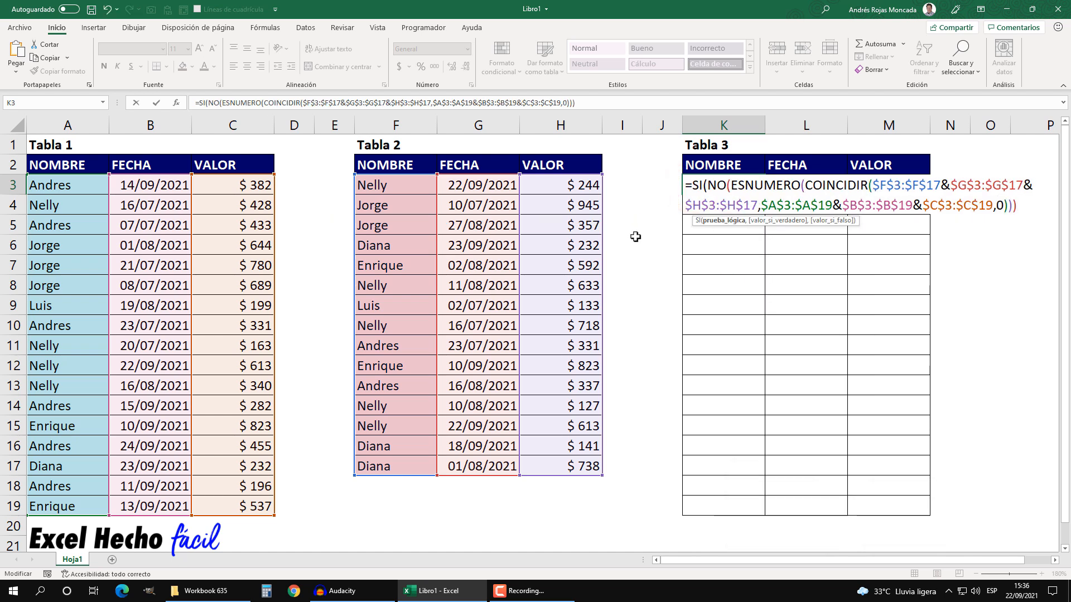
pyautogui.click(712, 221)
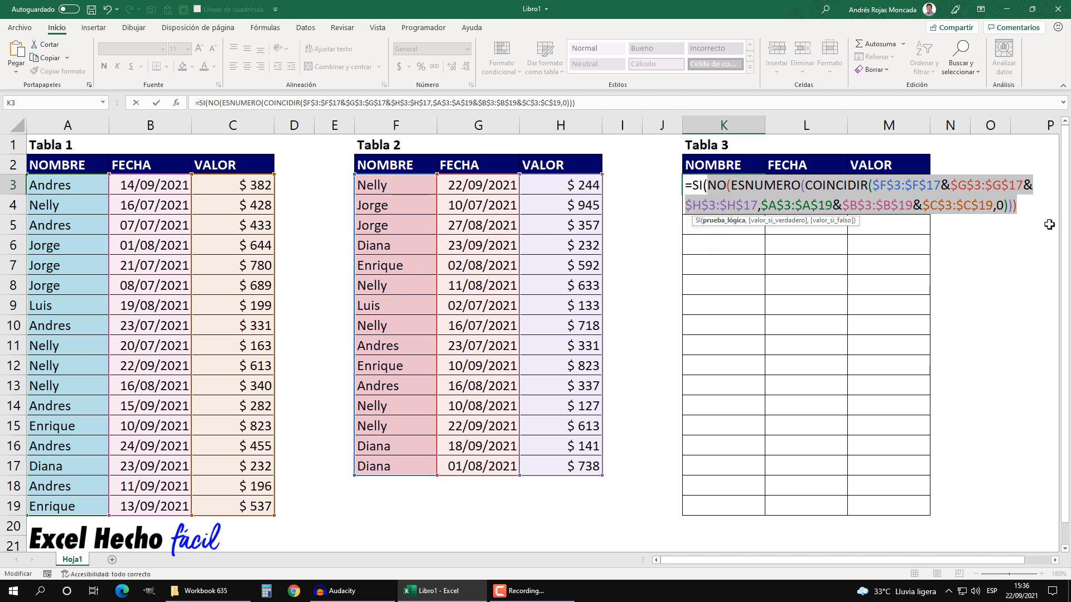
pyautogui.click(1023, 205)
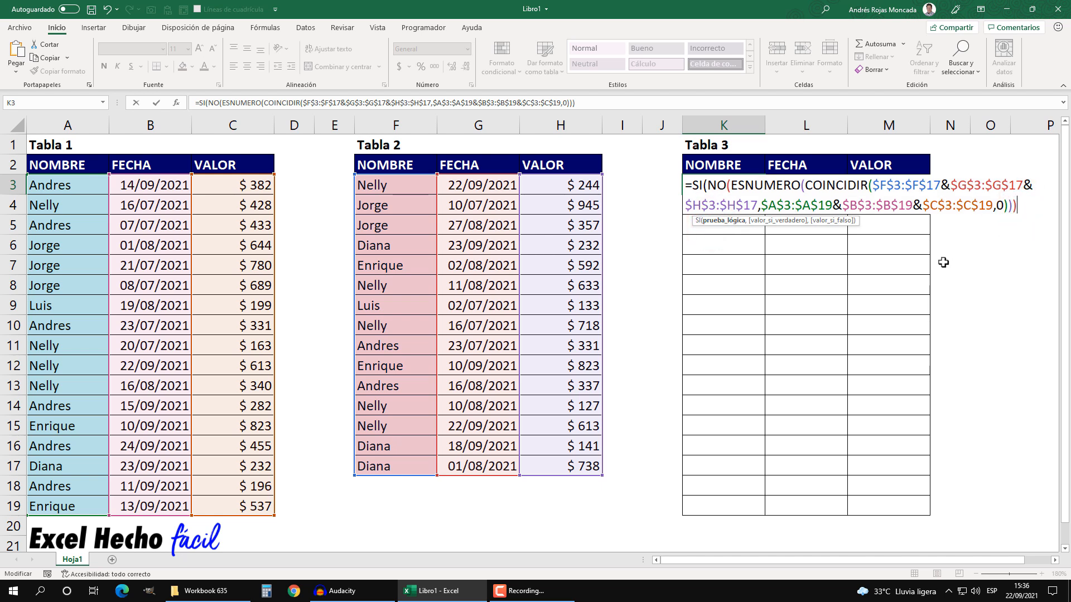
pyautogui.write(',')
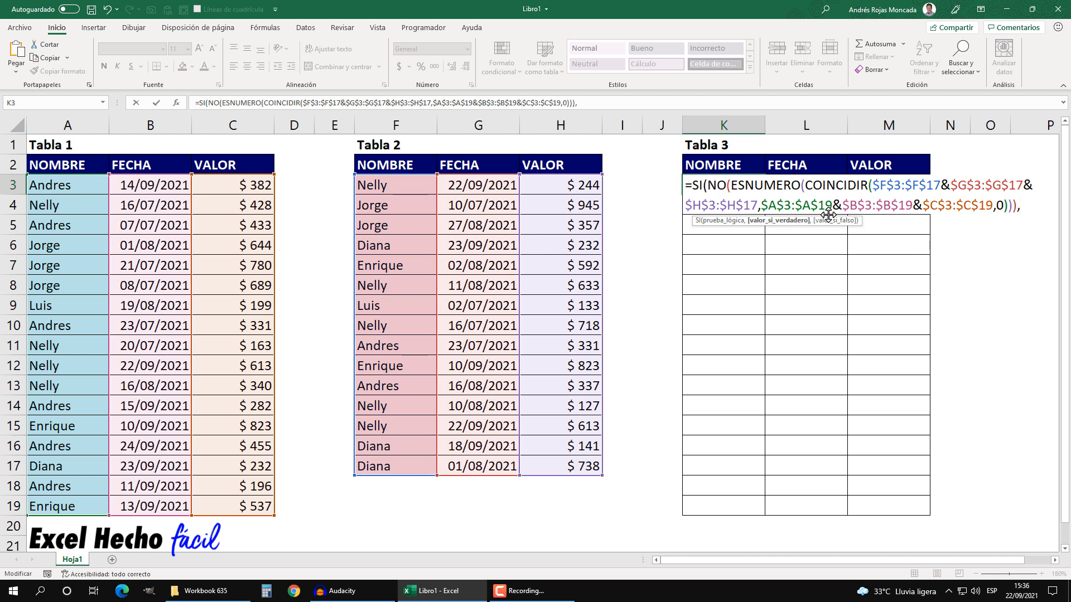
pyautogui.click(723, 221)
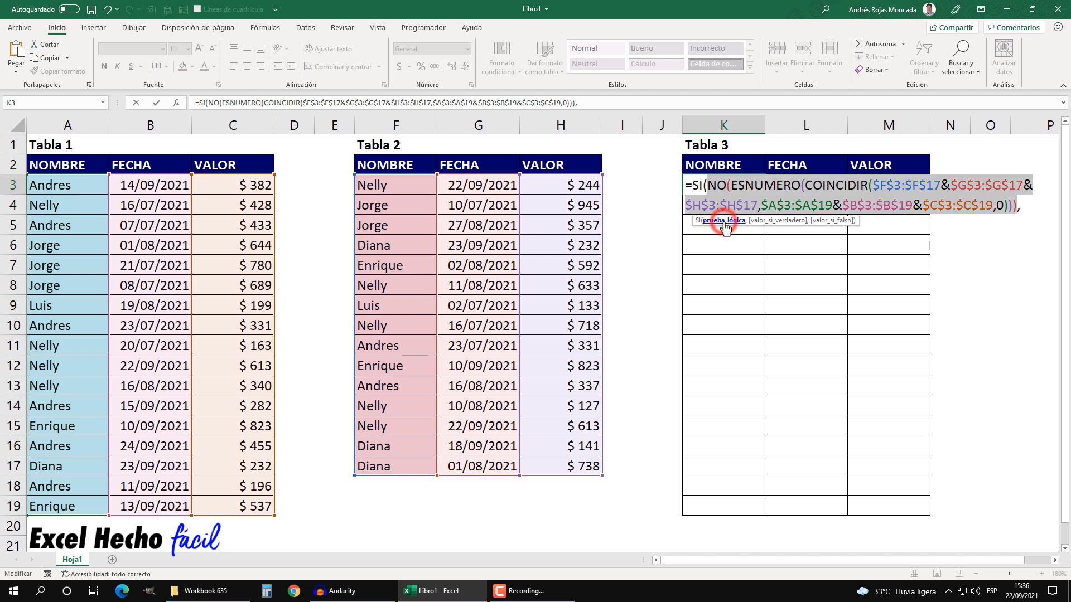
pyautogui.click(787, 221)
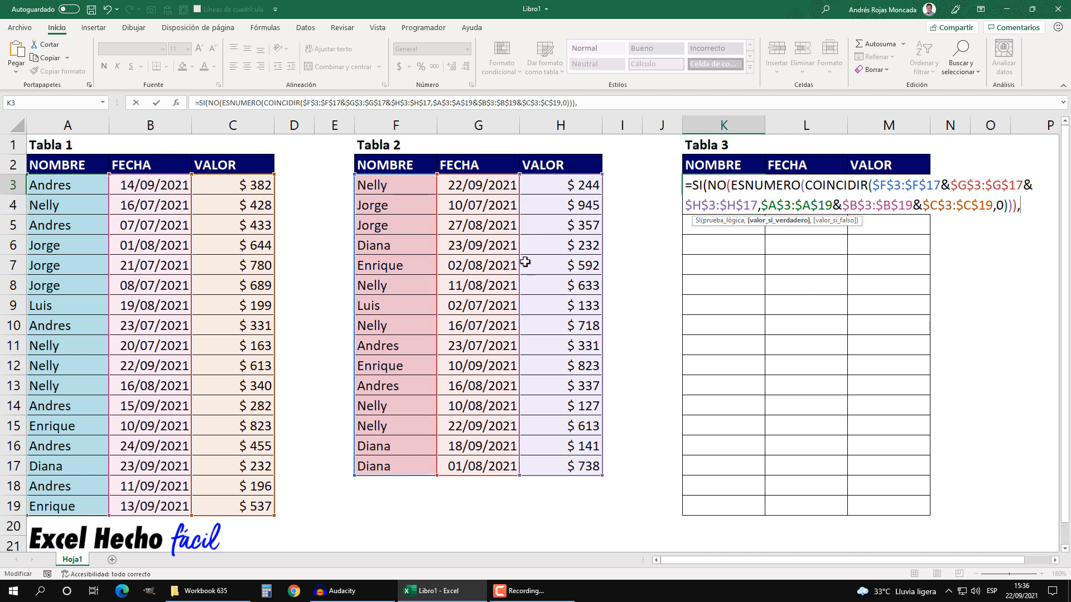
pyautogui.click(717, 222)
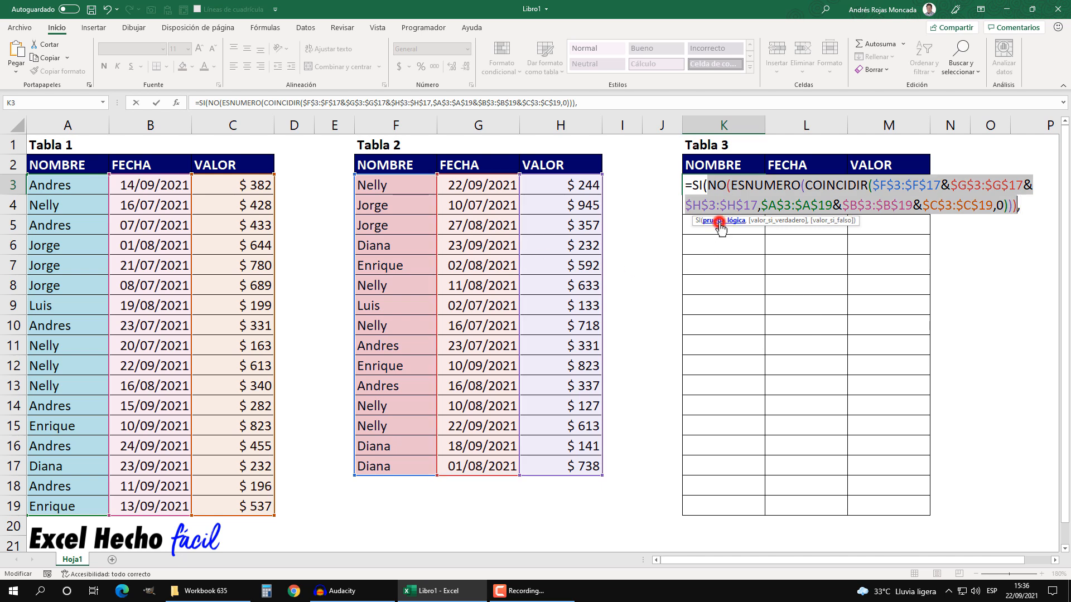
# Step: Enter FILA($F$3:$F$17) as the start of SI's value-if-true argument, using the Tabla 2 name range
pyautogui.click(1029, 209)
pyautogui.write('fil')
pyautogui.press('Tab')
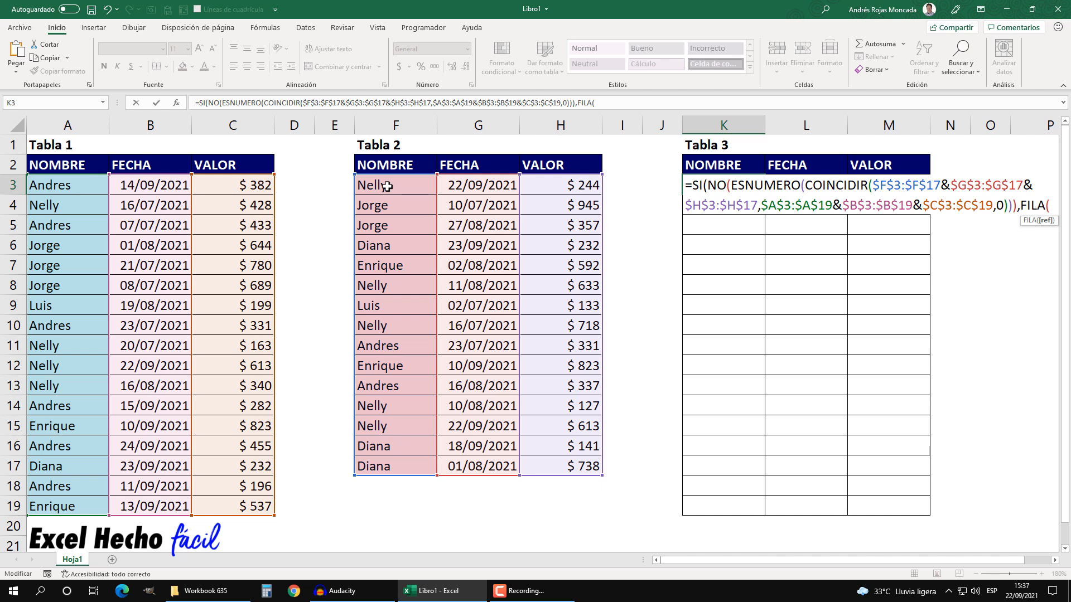
pyautogui.moveTo(395, 186); pyautogui.dragTo(370, 467)
pyautogui.press('F4')
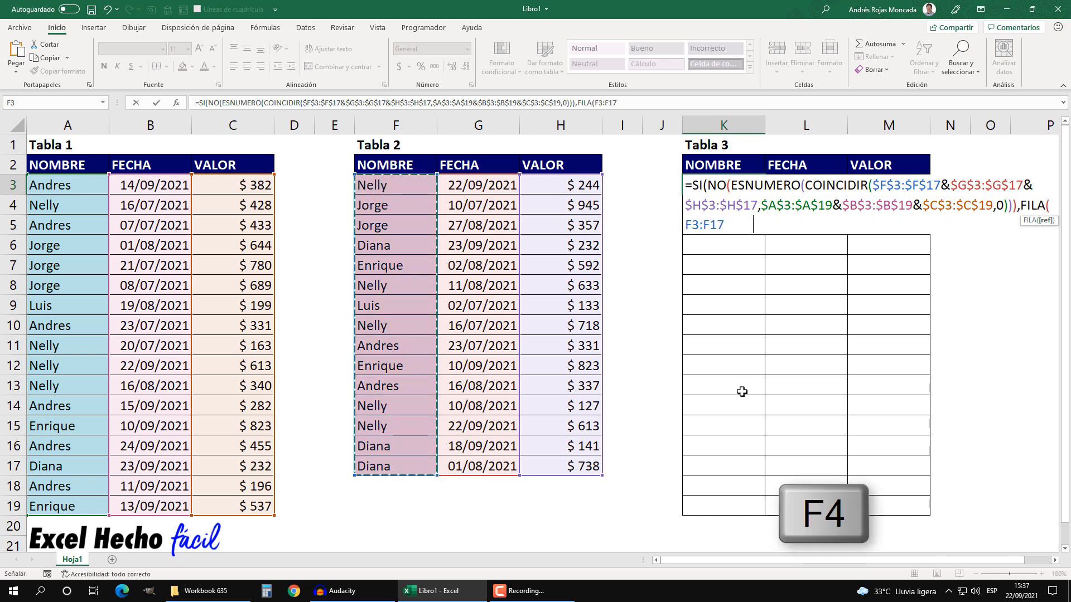
pyautogui.write(')')
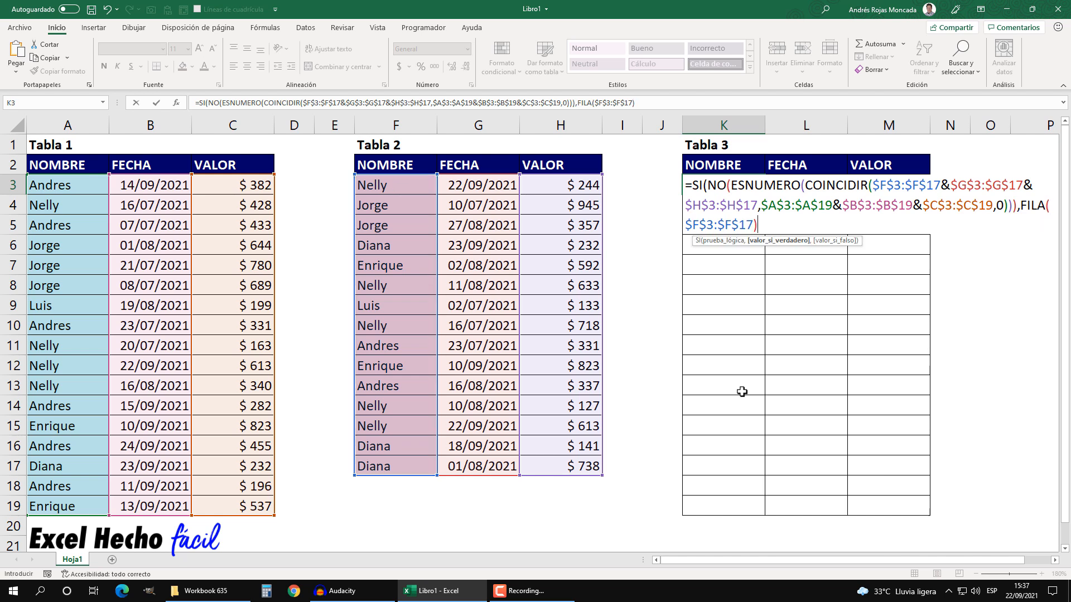
# Step: Extend the value-if-true argument with -FILA($F$3)+1 to number the Tabla 2 rows relative to the first record
pyautogui.write('-fil')
pyautogui.press('Tab')
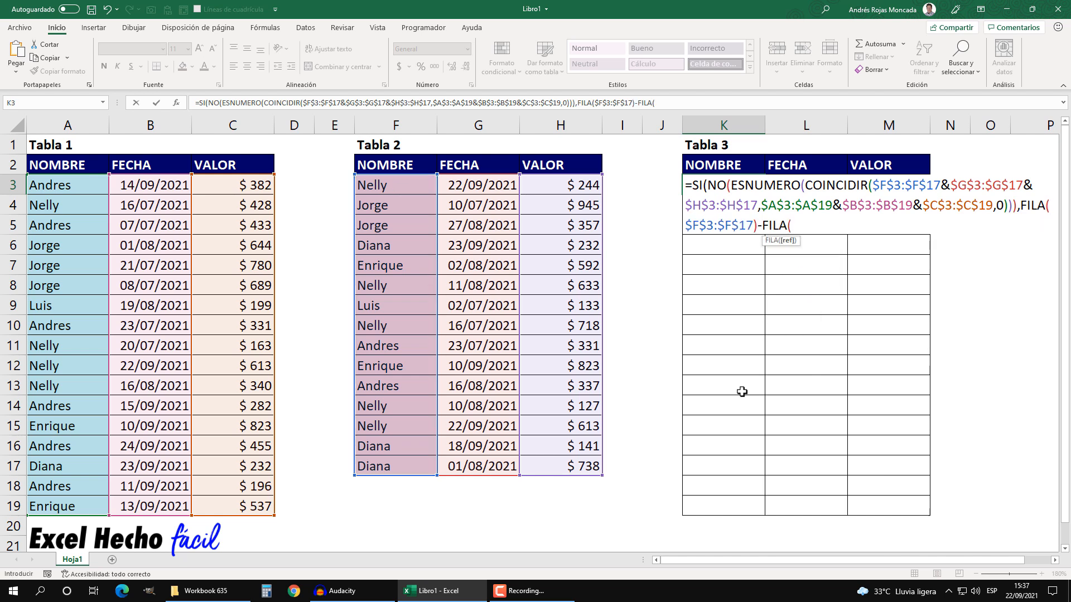
pyautogui.click(415, 188)
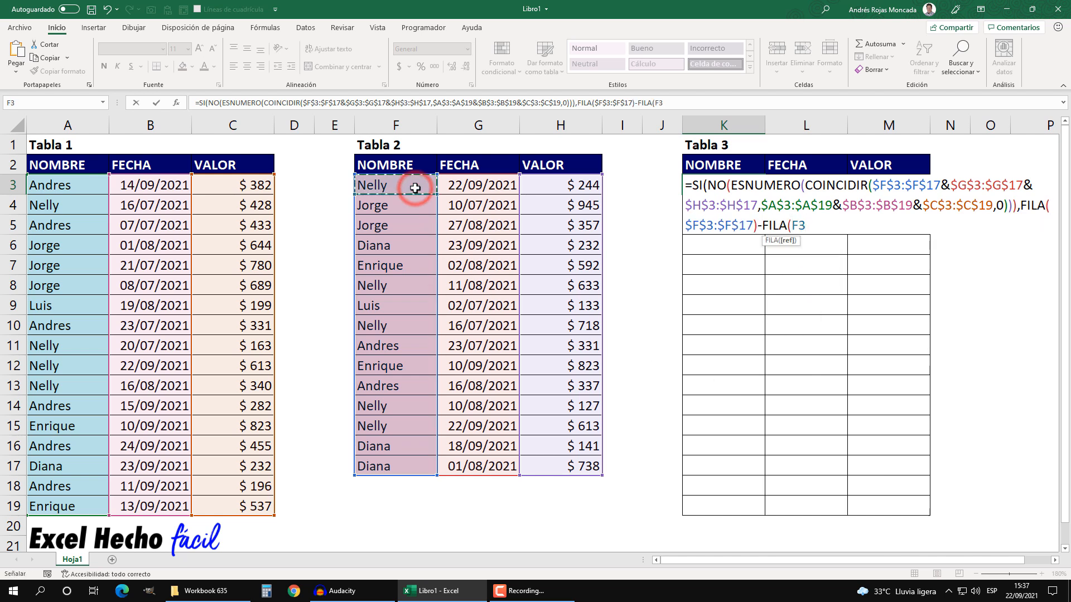
pyautogui.press('F4')
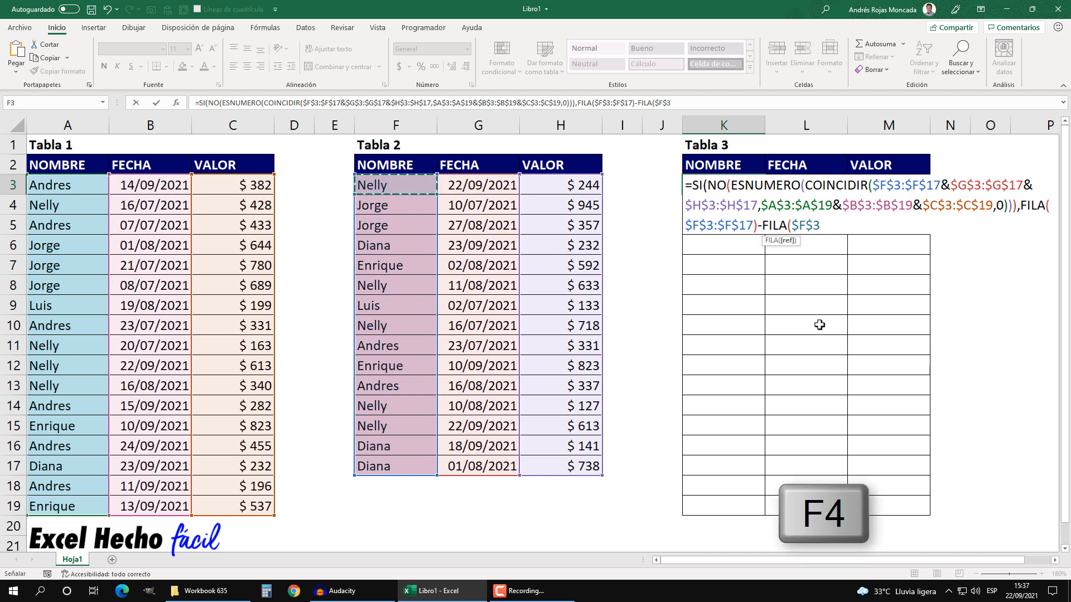
pyautogui.write(')+1')
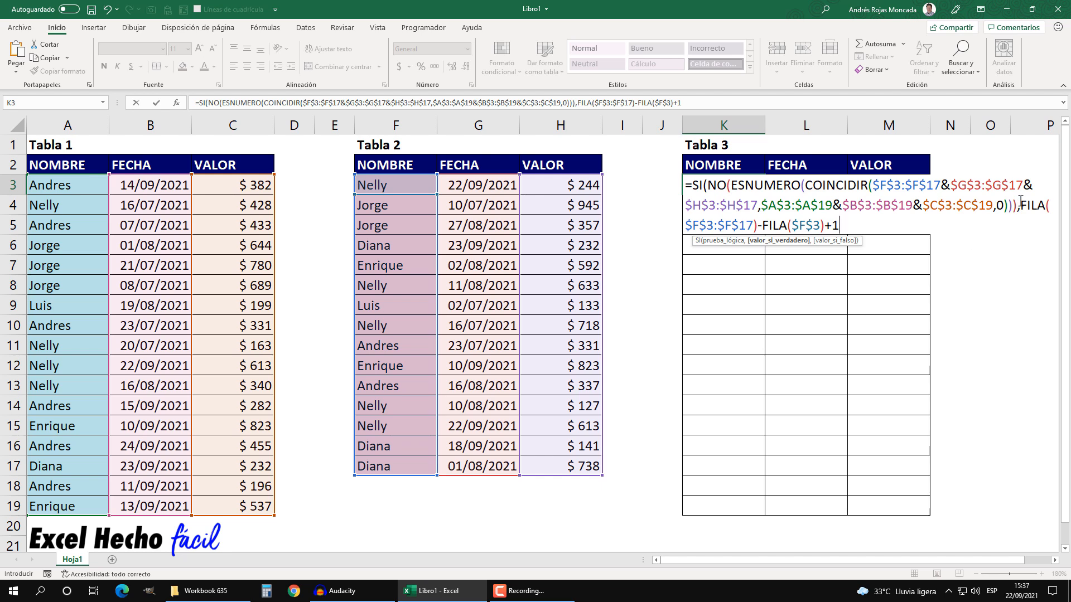
# Step: Preview the result of FILA($F$3:$F$17)-FILA($F$3)+1 within the formula, and restore its text
pyautogui.moveTo(1021, 200); pyautogui.dragTo(1020, 270)
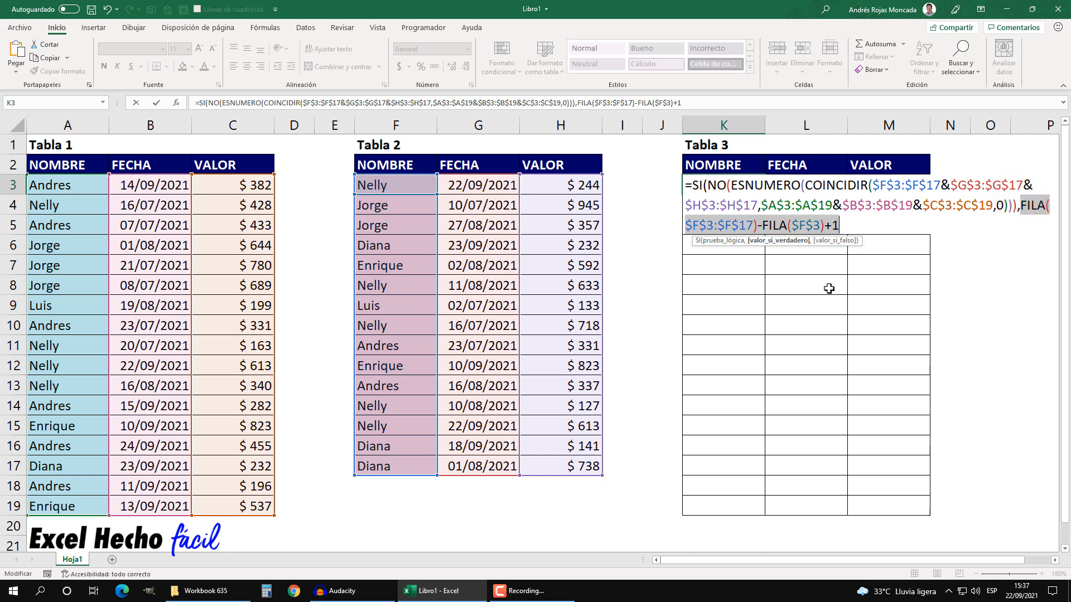
pyautogui.press('F9')
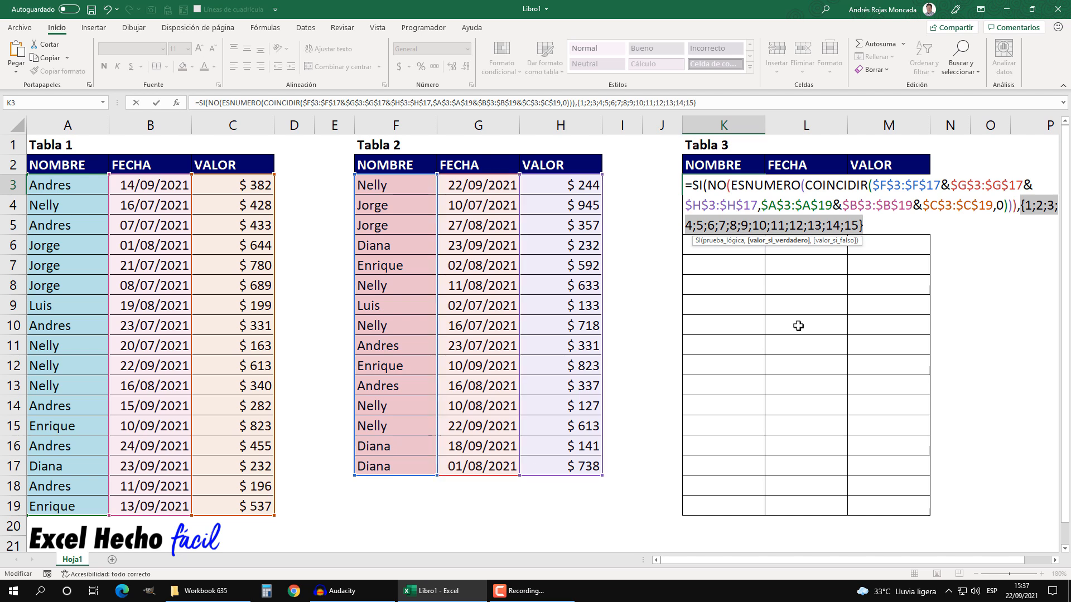
pyautogui.hotkey('ctrl', 'z')
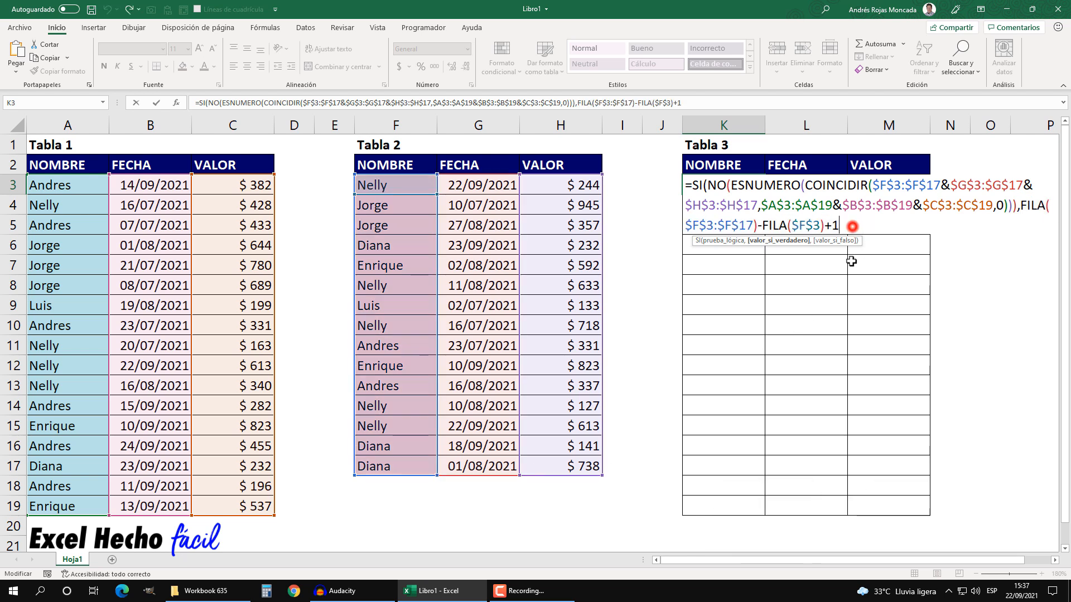
# Step: Close the SI function without a value-if-false argument, and preview its result before restoring the formula text
pyautogui.write(')')
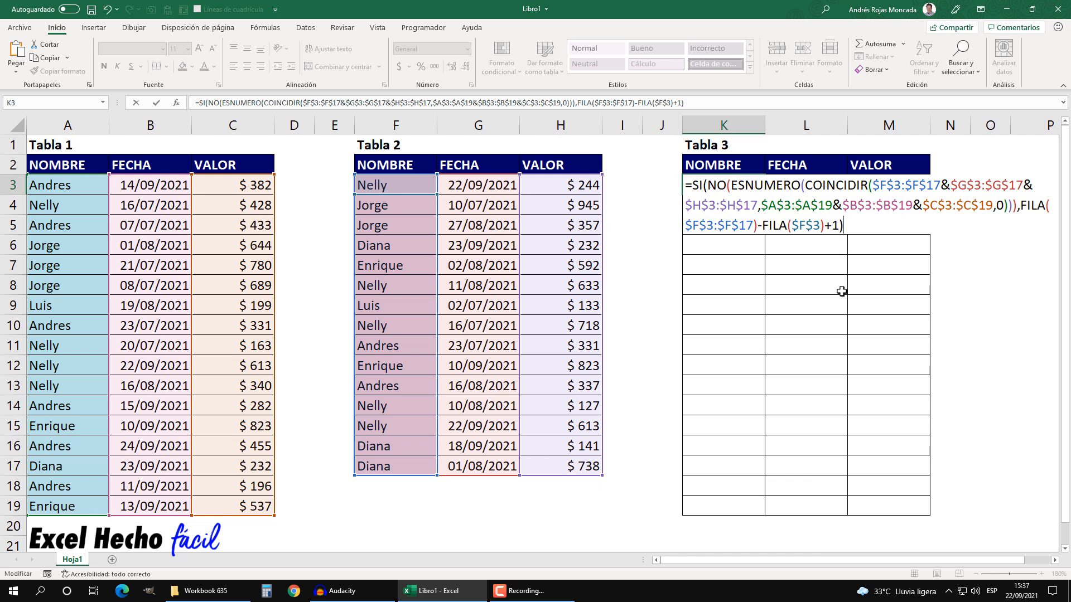
pyautogui.press('F9')
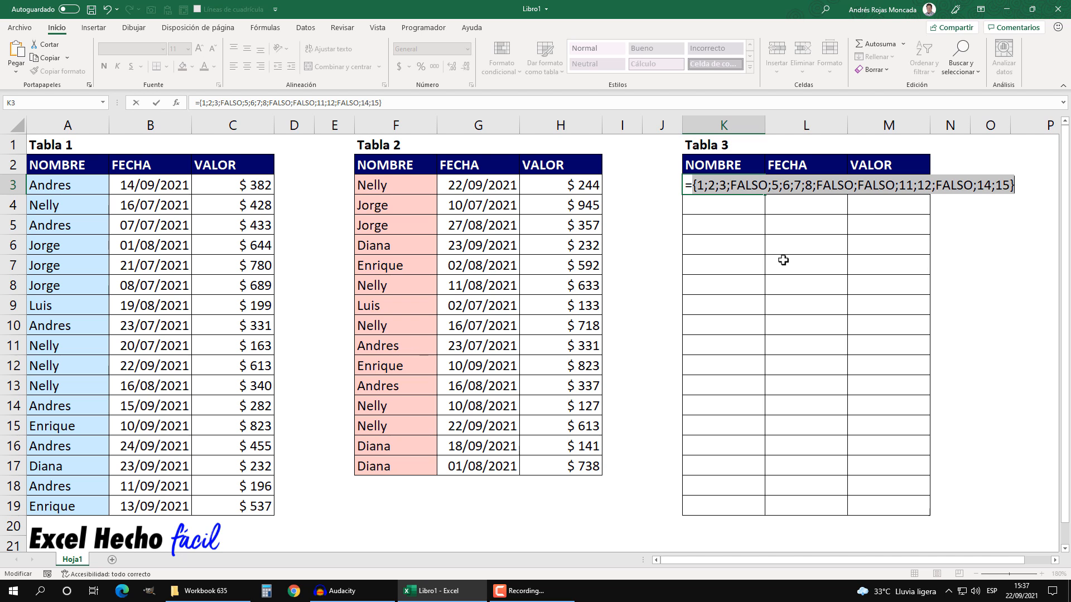
pyautogui.hotkey('ctrl', 'z')
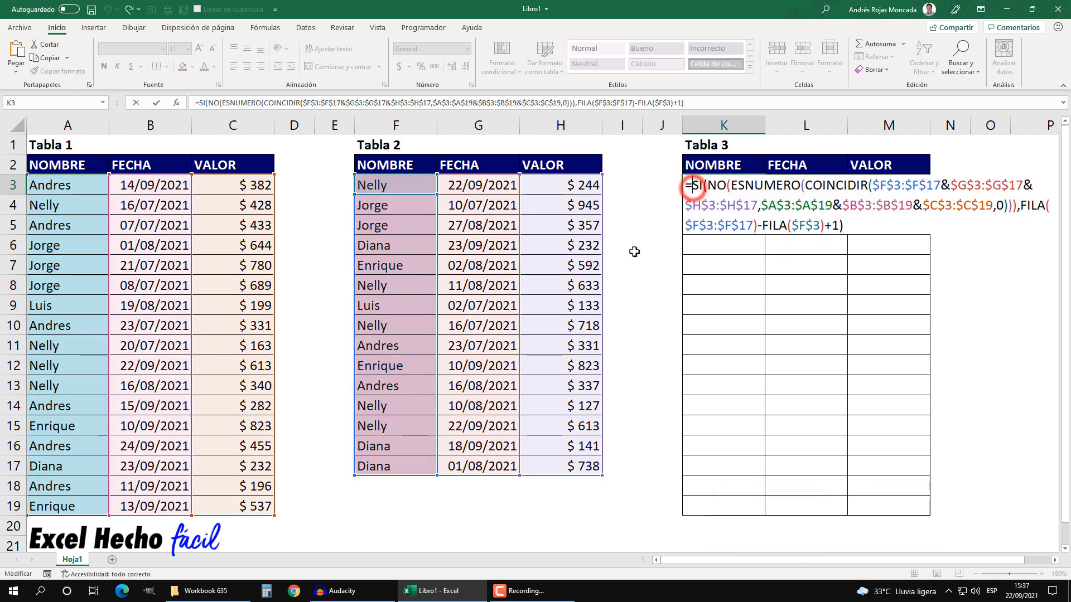
# Step: Wrap the formula in K.ESIMO.MENOR with the SI expression as its array, and begin the k argument
pyautogui.write('k.')
pyautogui.press('Down')
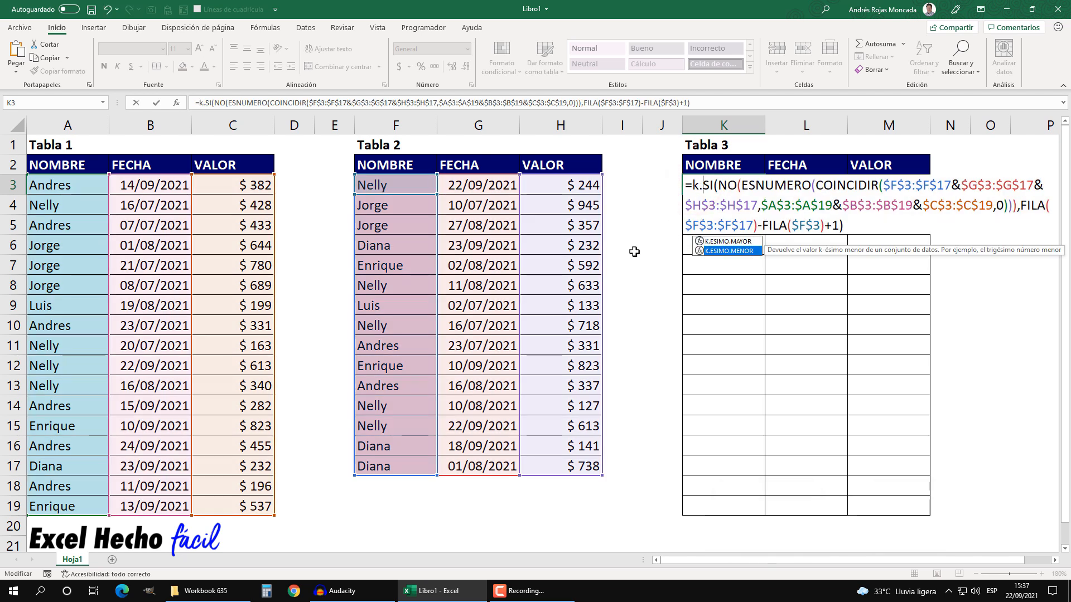
pyautogui.press('Tab')
pyautogui.hotkey('ctrl', 'shift', 'End')
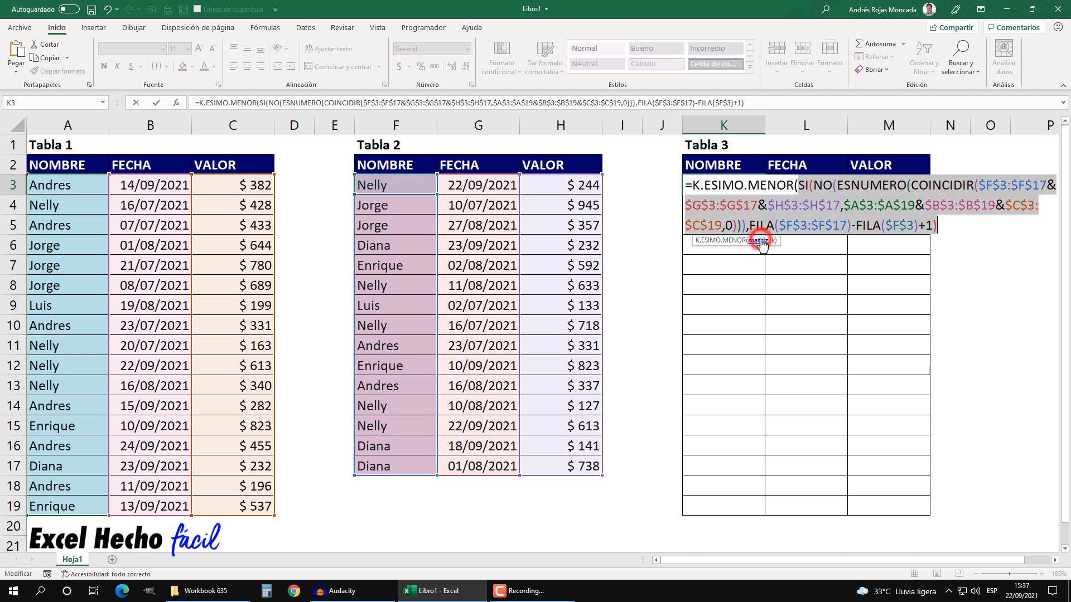
pyautogui.click(940, 225)
pyautogui.write(',')
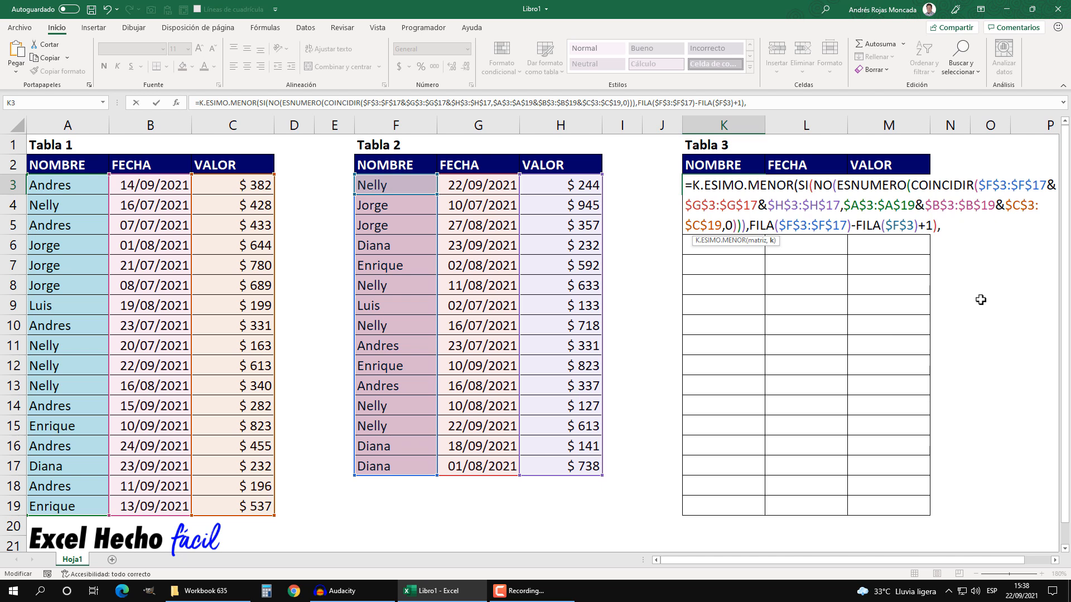
# Step: Enter FILAS($K$3:K3) as the k argument of K.ESIMO.MENOR, with the first reference absolute and the second relative
pyautogui.write('fil')
pyautogui.press('Down')
pyautogui.press('Tab')
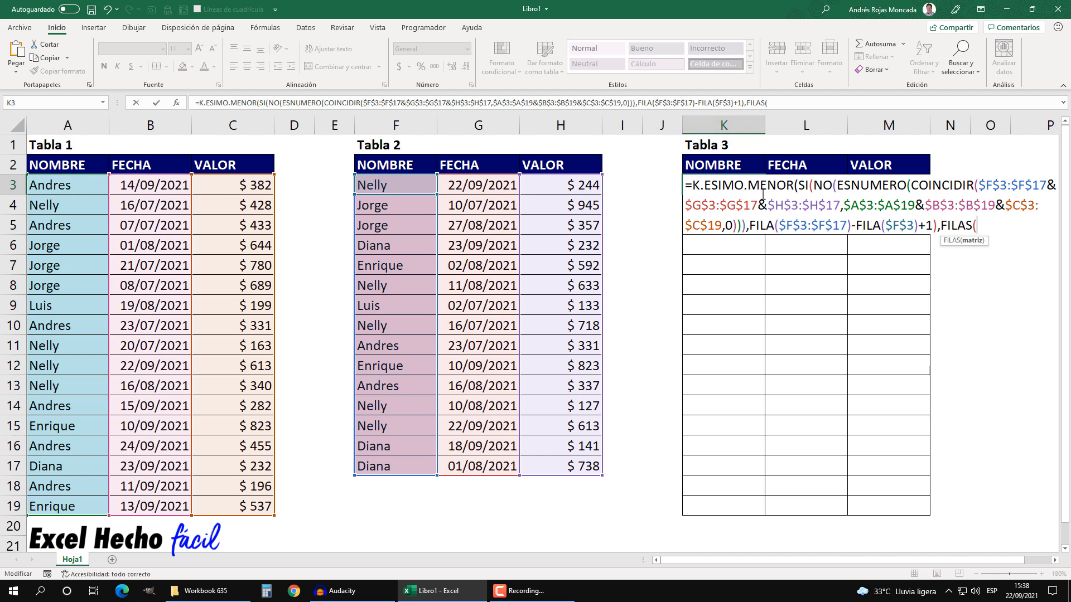
pyautogui.write('K3')
pyautogui.press('F4')
pyautogui.write(':')
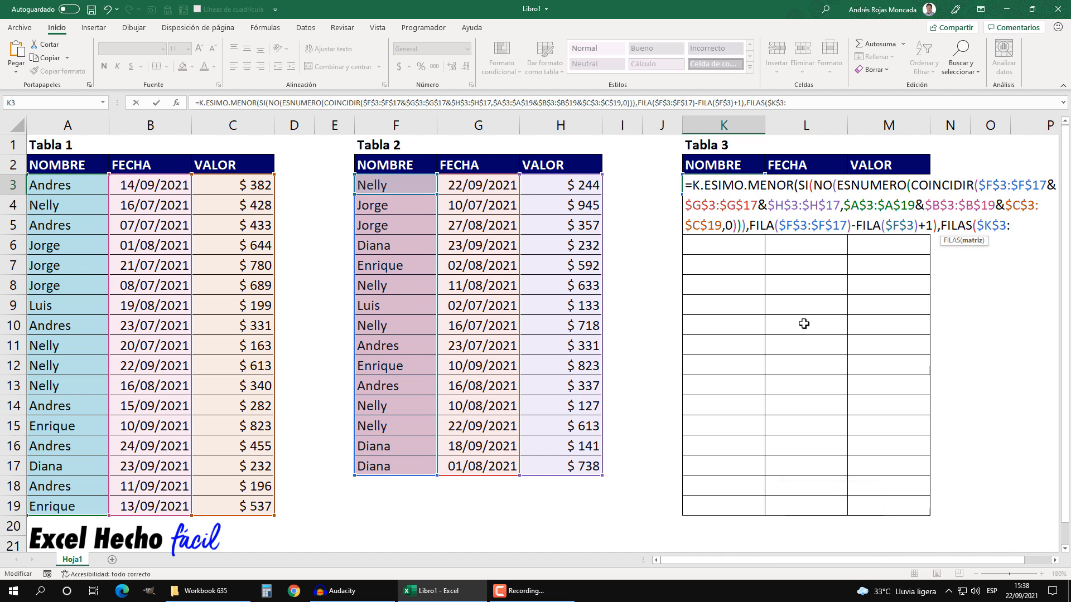
pyautogui.write('K3')
# Step: Close the FILAS and K.ESIMO.MENOR functions, and preview the formula's result before restoring its text
pyautogui.moveTo(1020, 225)
pyautogui.mouseDown()
pyautogui.moveTo(1010, 226)
pyautogui.moveTo(1023, 221)
pyautogui.mouseUp()
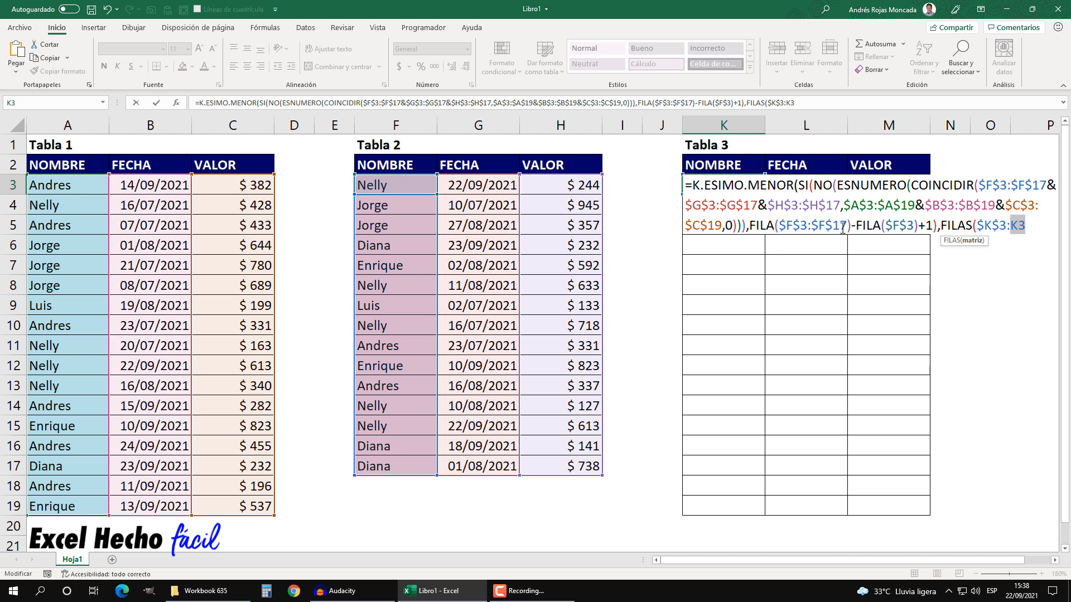
pyautogui.click(1025, 226)
pyautogui.write('))')
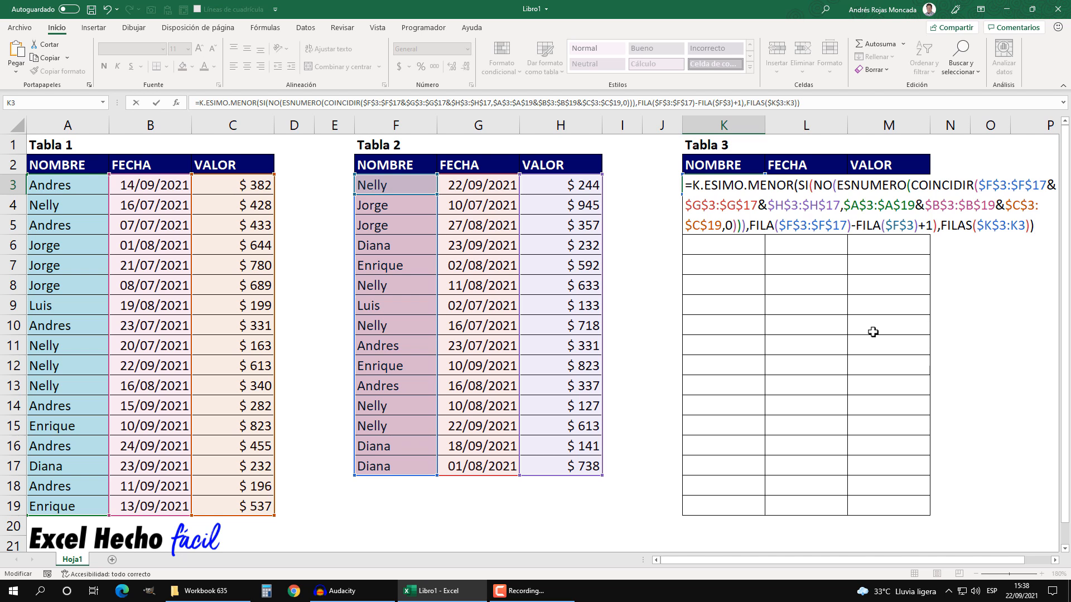
pyautogui.press('F9')
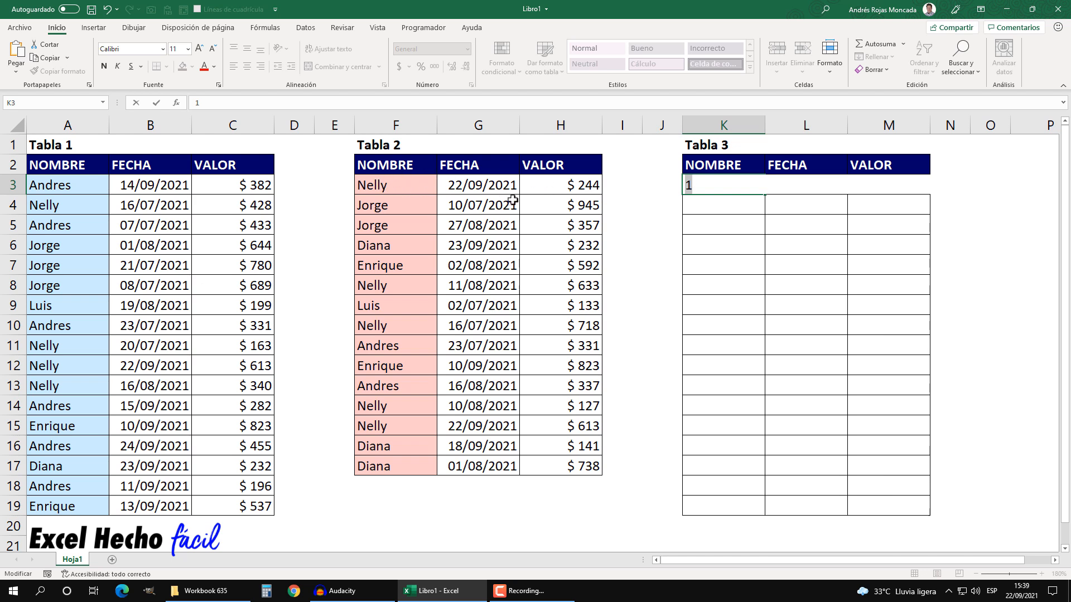
pyautogui.hotkey('ctrl', 'z')
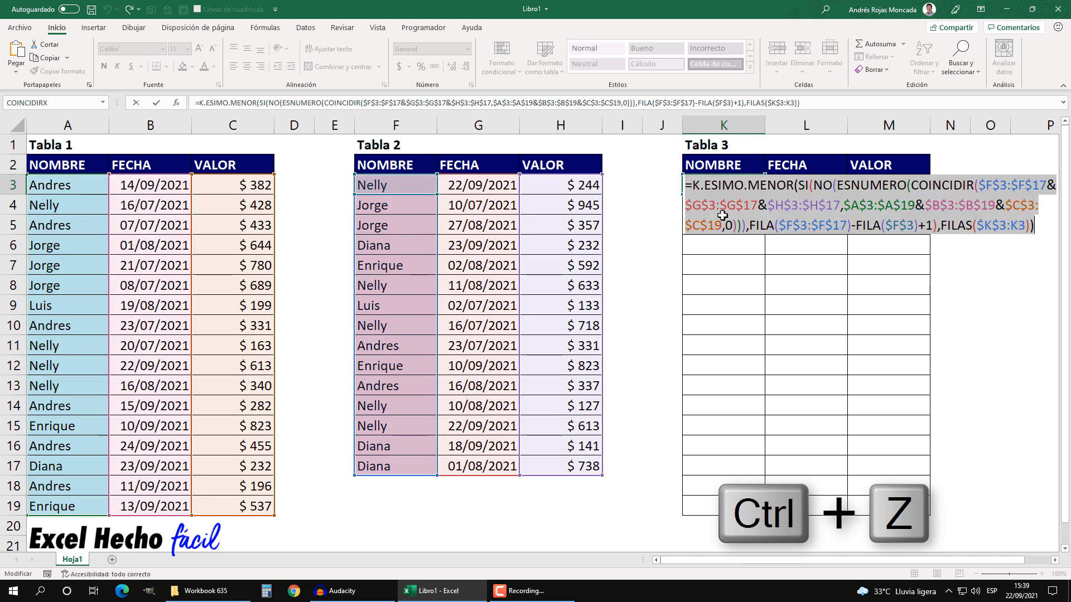
# Step: Wrap the formula in INDICE with $F$3:$H$17 as the array and the K.ESIMO.MENOR expression as the row number
pyautogui.click(696, 187)
pyautogui.write('ind')
pyautogui.press('Tab')
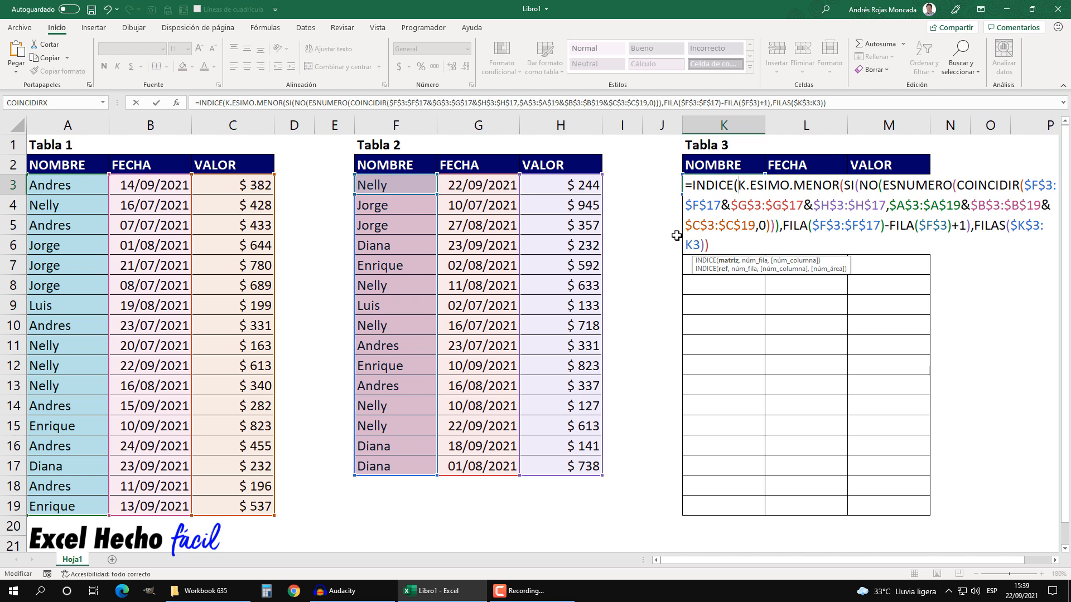
pyautogui.moveTo(405, 186); pyautogui.dragTo(580, 464)
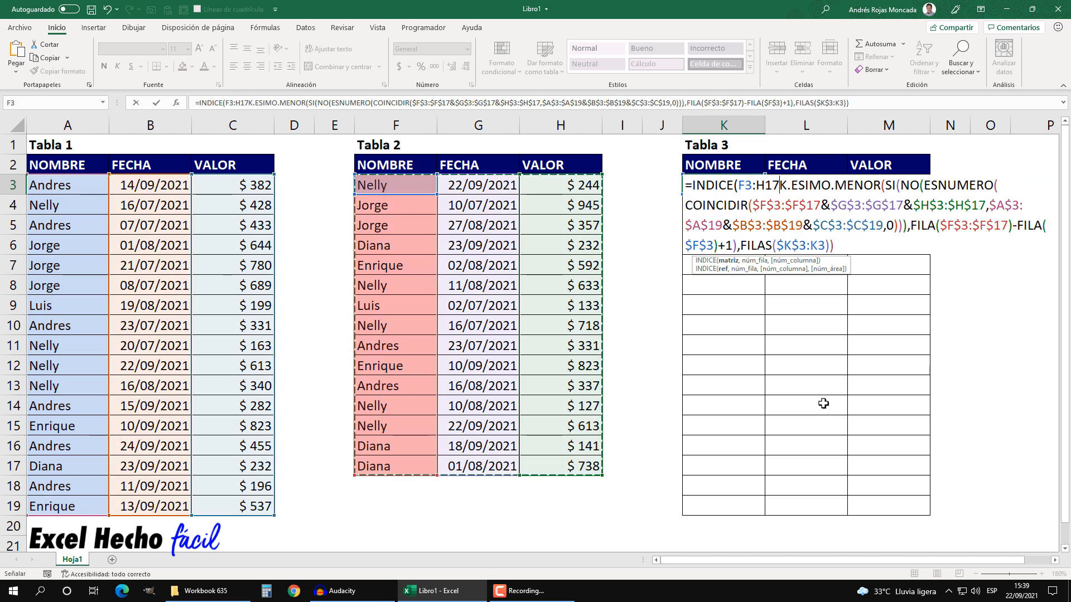
pyautogui.press('F4')
pyautogui.write(',')
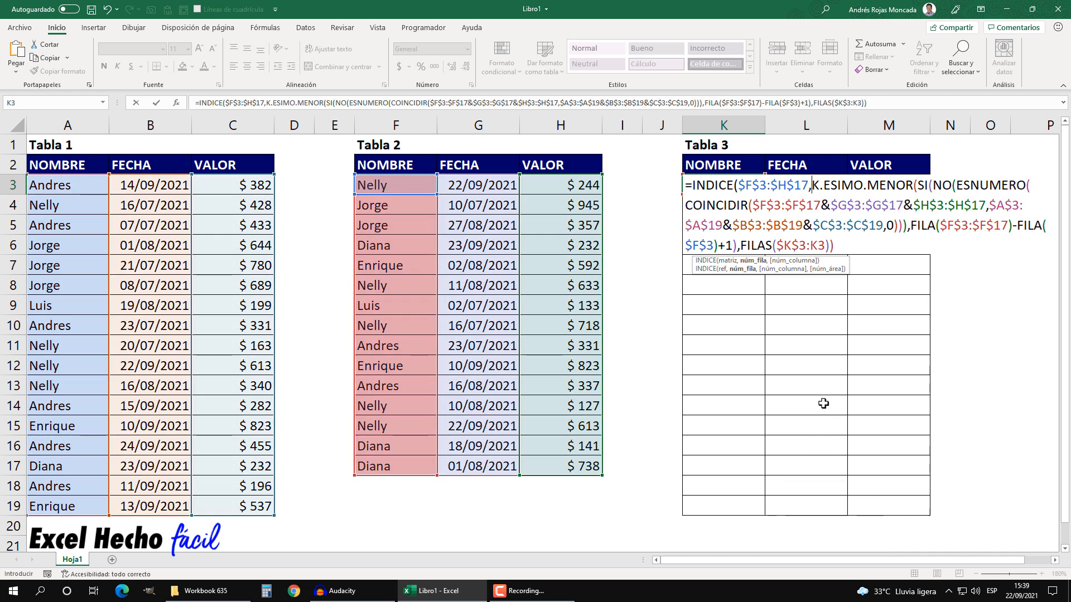
pyautogui.click(753, 260)
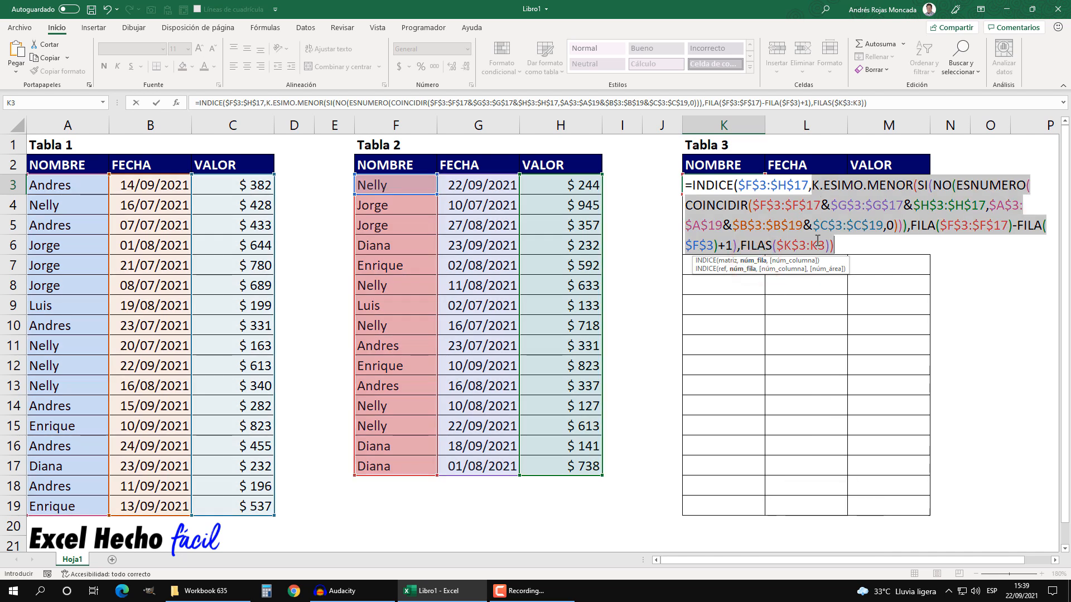
pyautogui.click(840, 246)
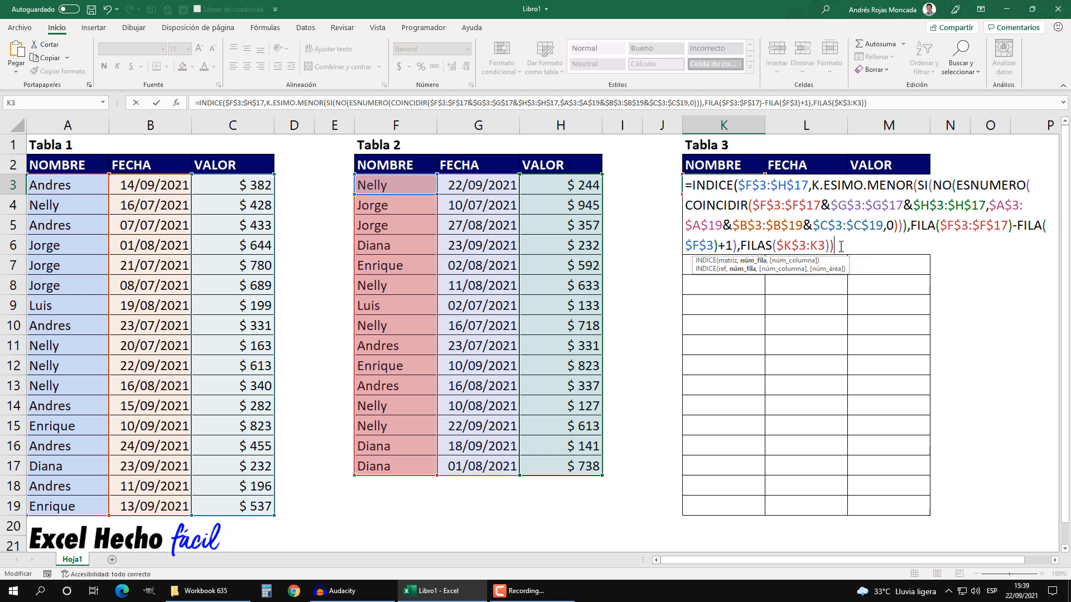
# Step: Add COLUMNAS($K$3:K3) as the column number argument of INDICE and close the function
pyautogui.write(',')
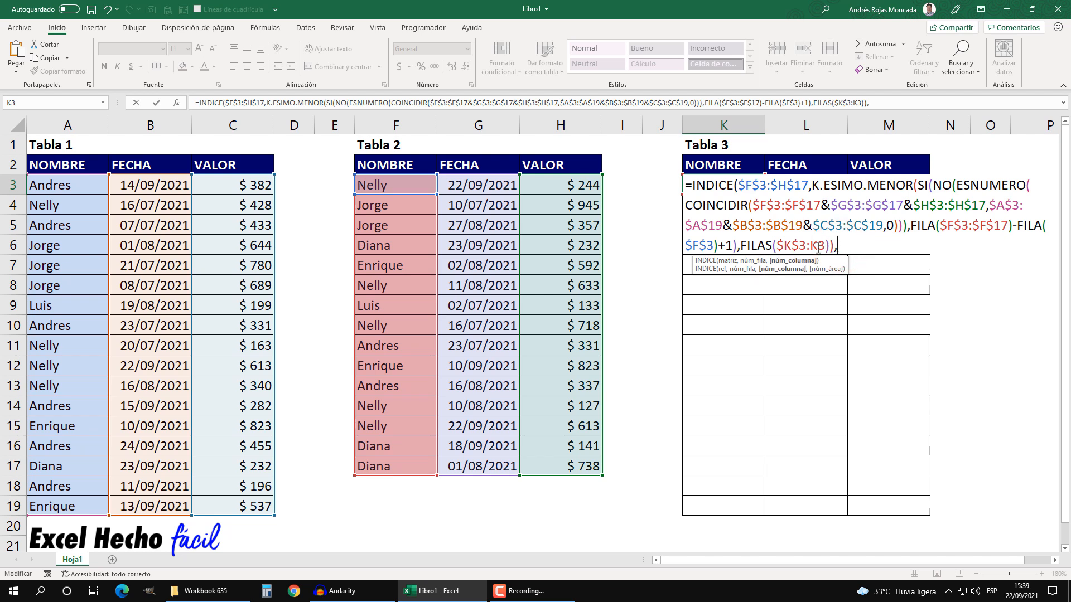
pyautogui.click(762, 260)
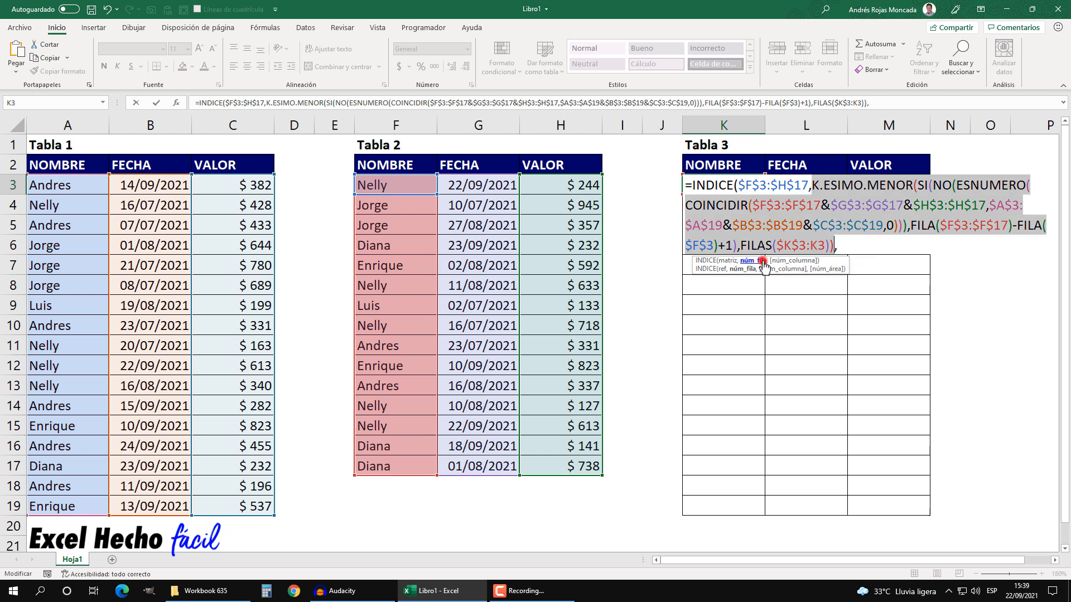
pyautogui.click(789, 260)
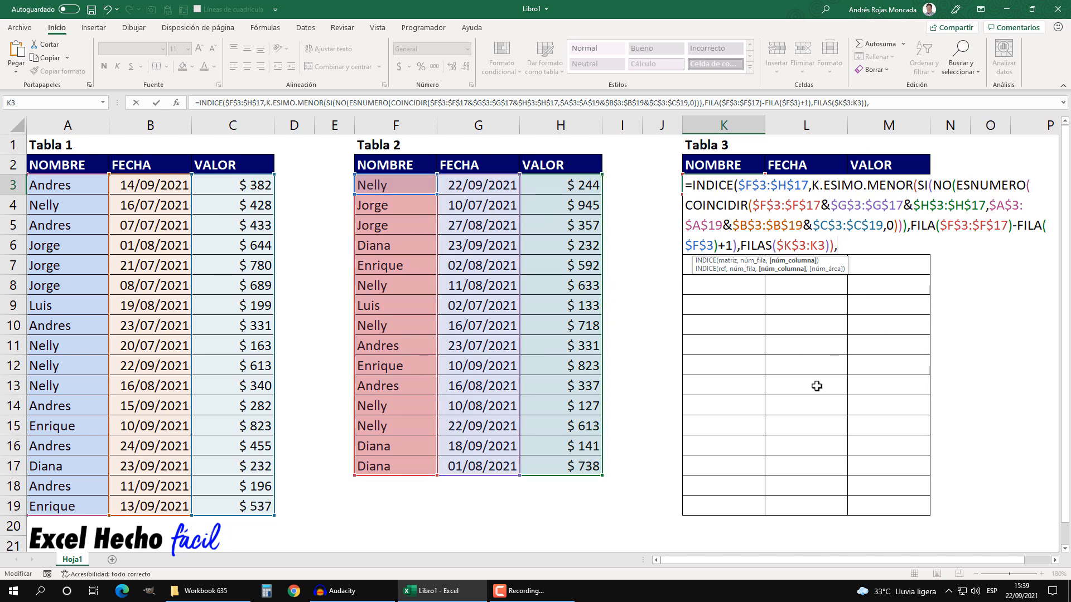
pyautogui.write('colu')
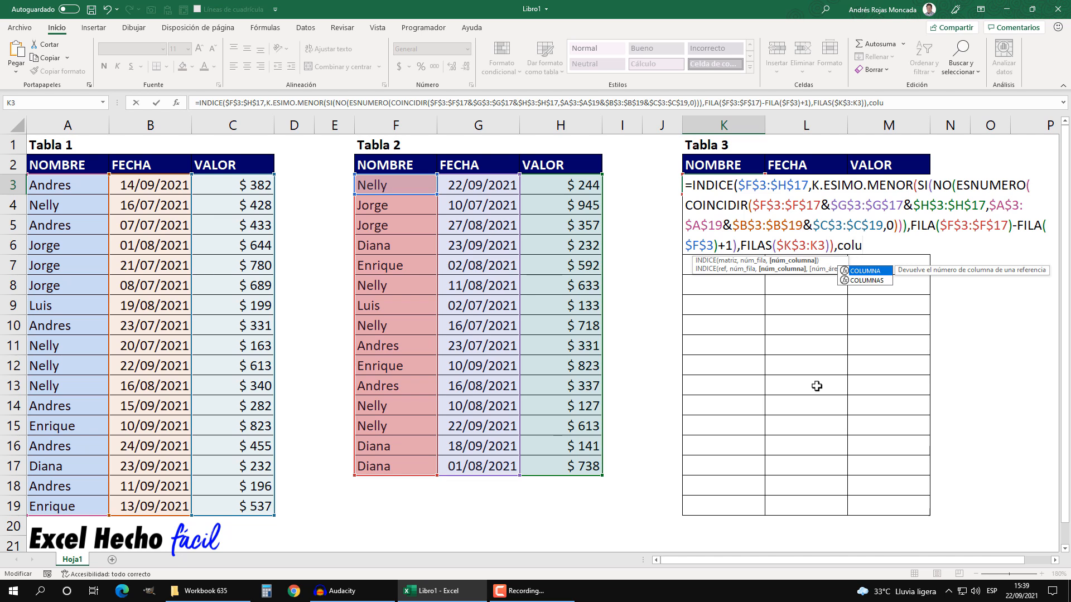
pyautogui.press('Down')
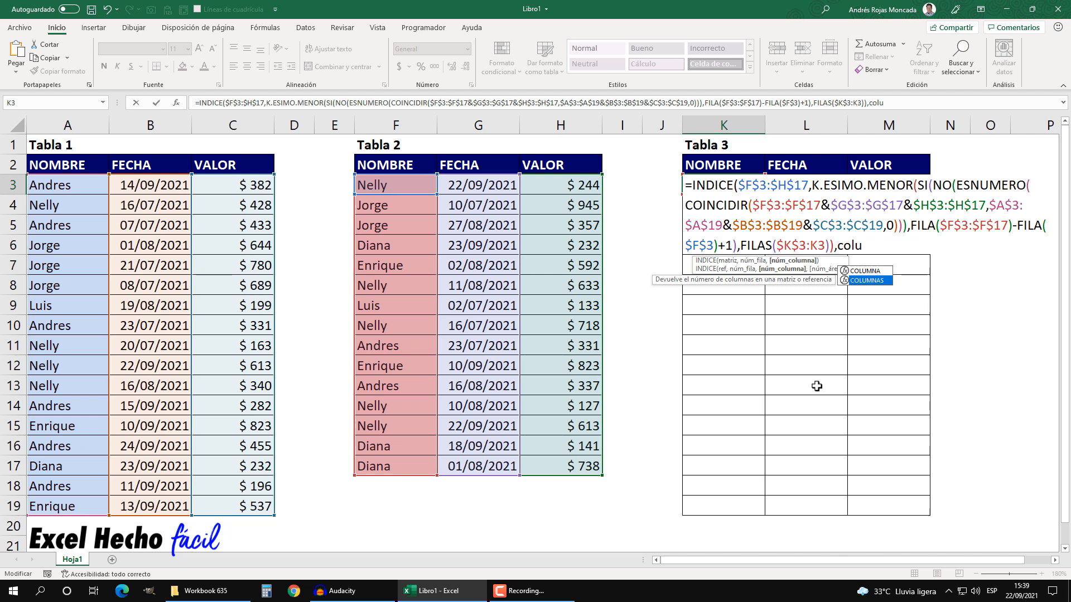
pyautogui.press('Tab')
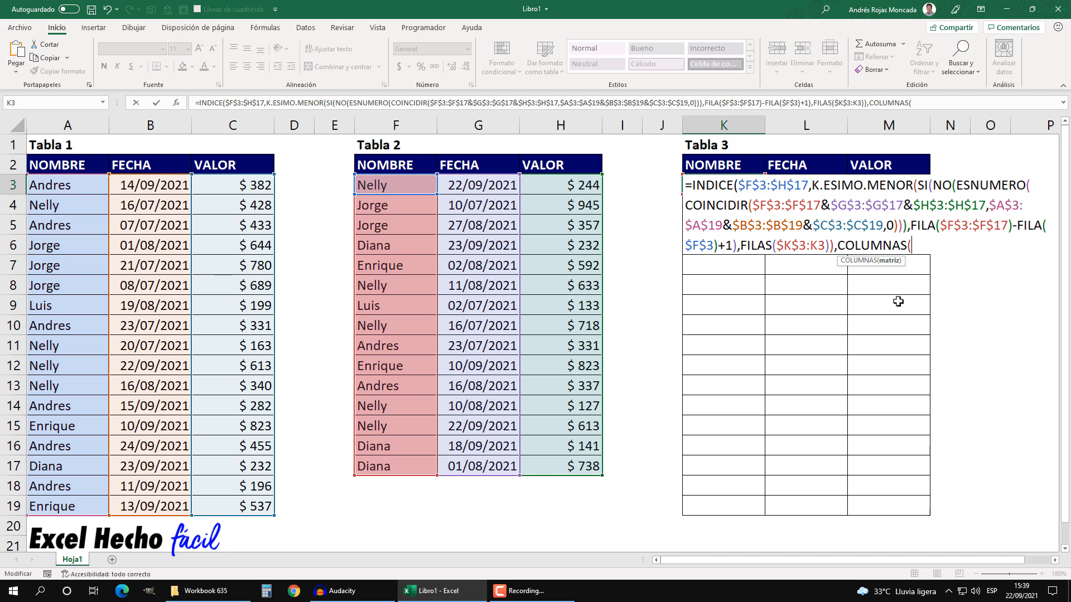
pyautogui.write('K3')
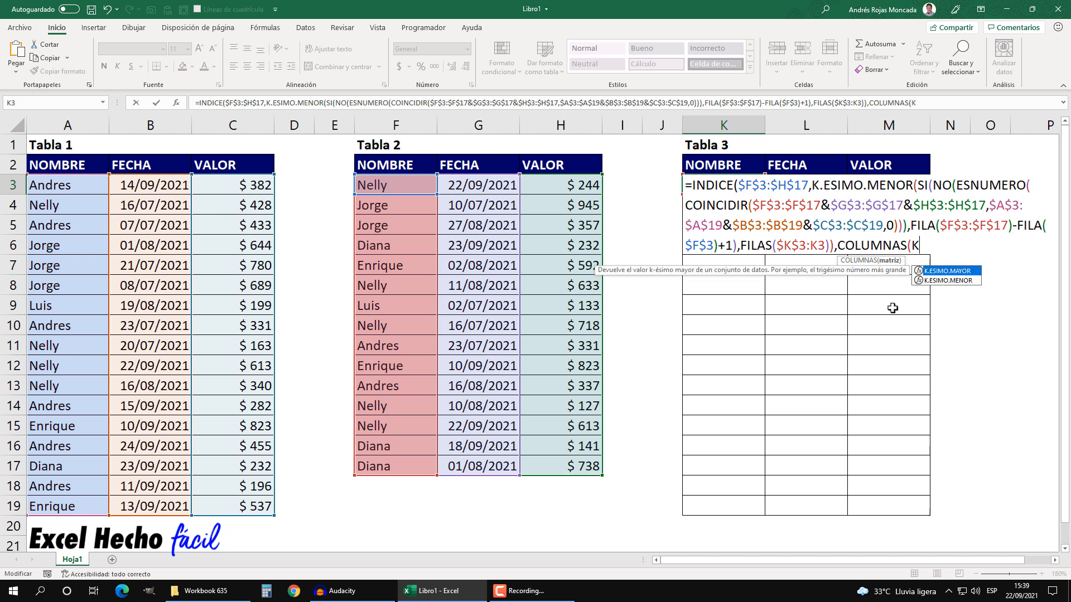
pyautogui.press('F4')
pyautogui.write(':K3')
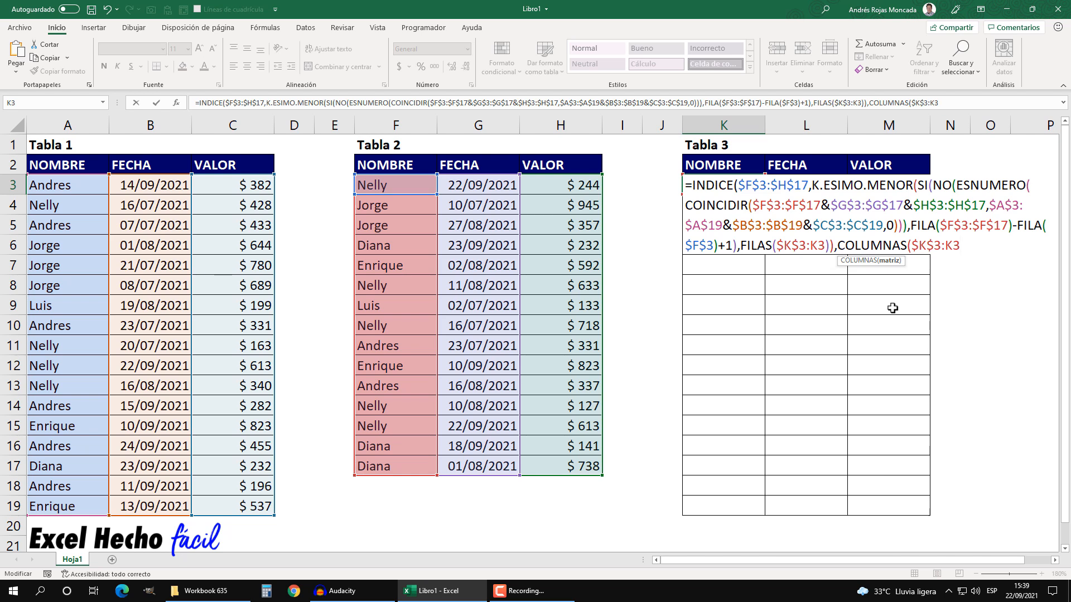
pyautogui.write(')')
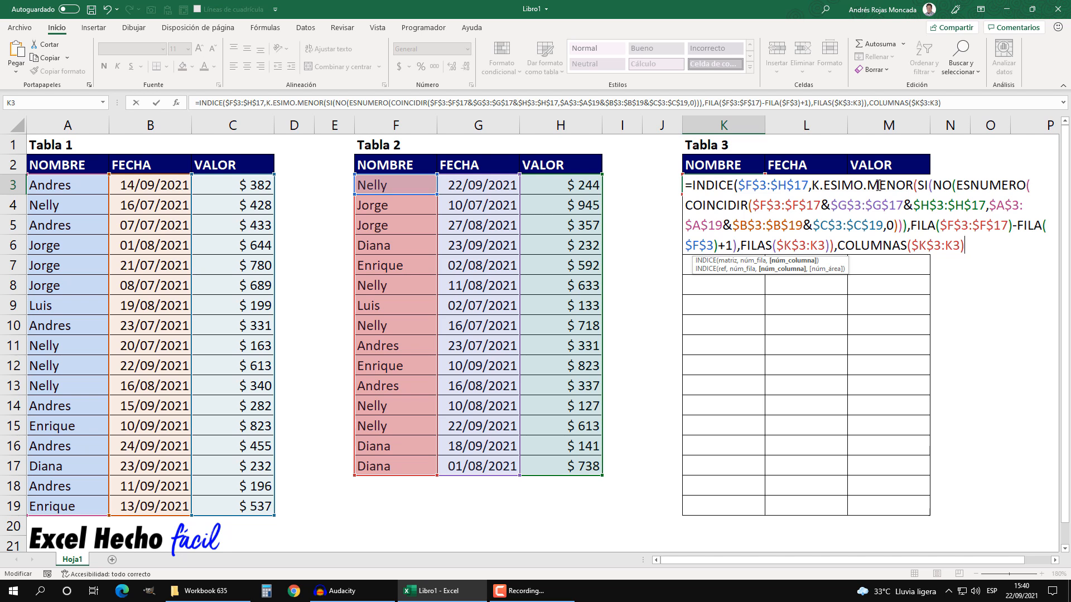
pyautogui.write(')')
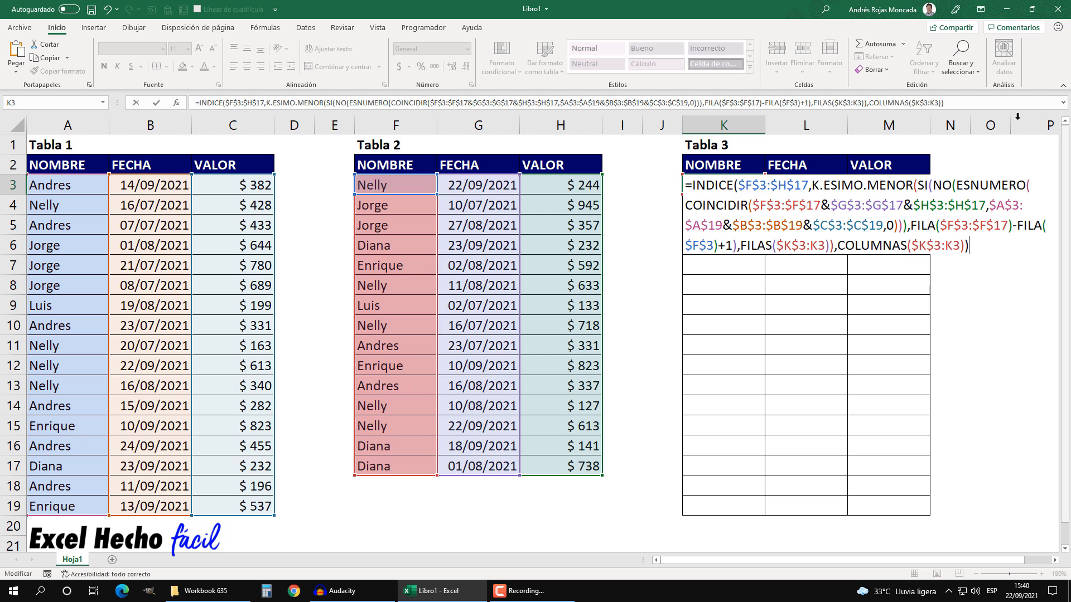
# Step: Preview the result of the SI function's logical test within the formula, and restore its text
pyautogui.click(928, 184)
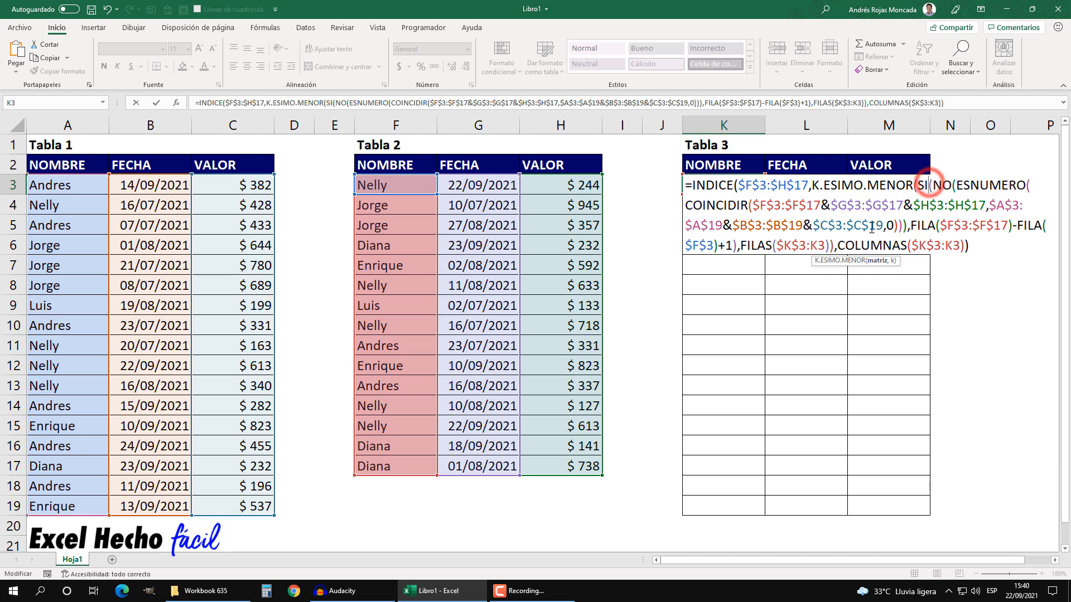
pyautogui.click(931, 186)
pyautogui.click(937, 260)
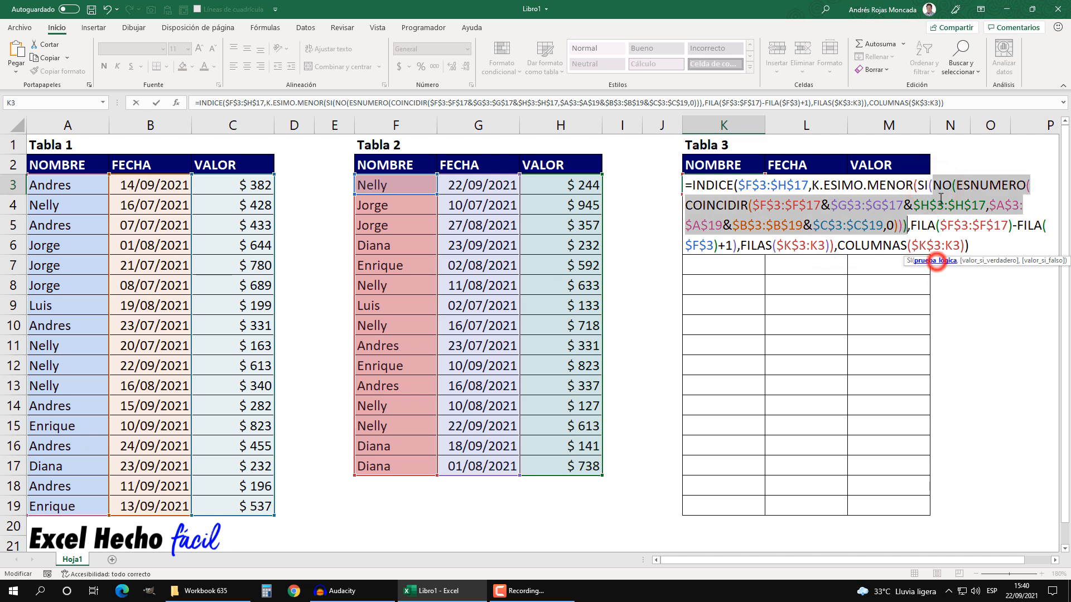
pyautogui.press('F9')
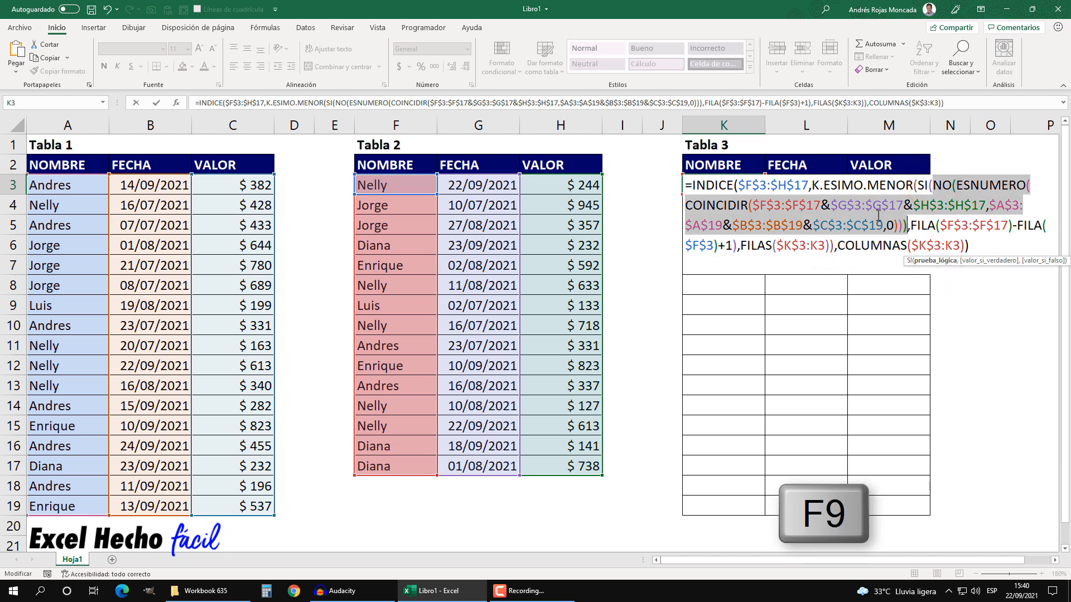
pyautogui.hotkey('ctrl', 'z')
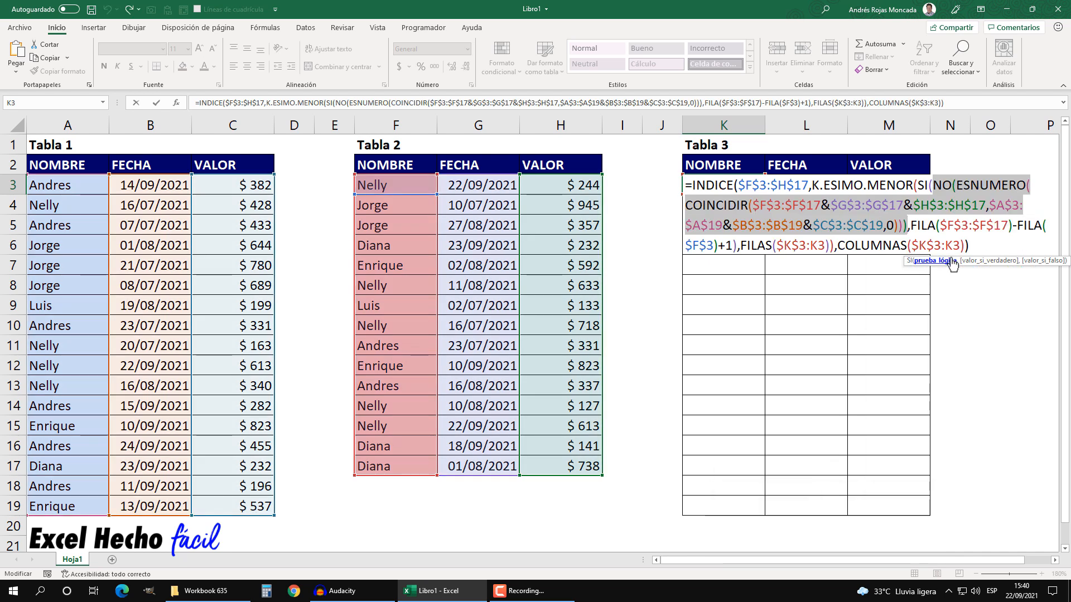
# Step: Commit the INDICE formula in K3 as an array formula and fill it across Tabla 3 through M19
pyautogui.click(969, 246)
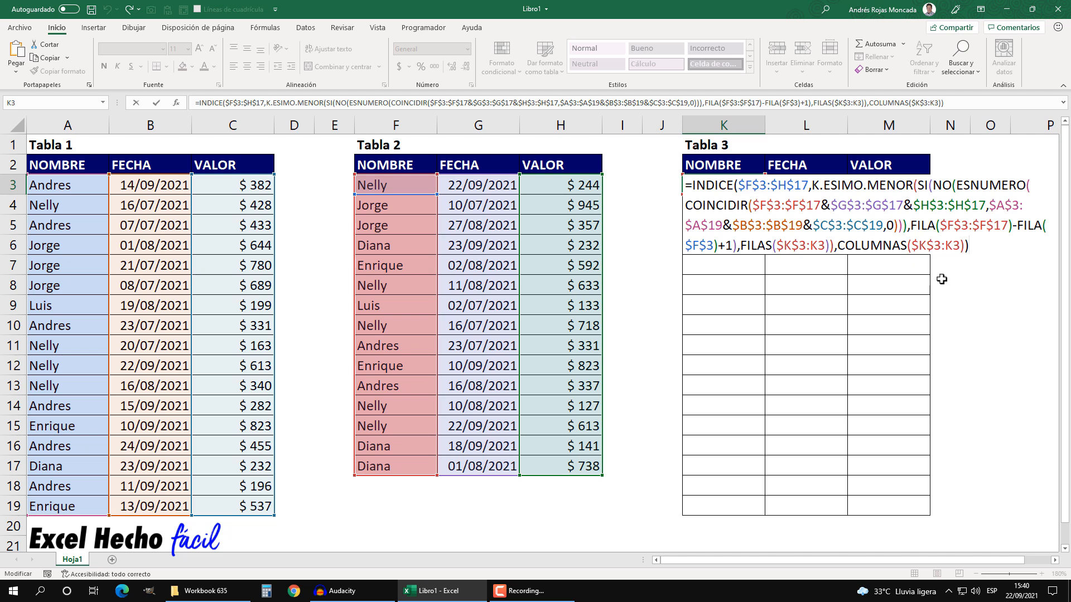
pyautogui.hotkey('ctrl', 'shift', 'Return')
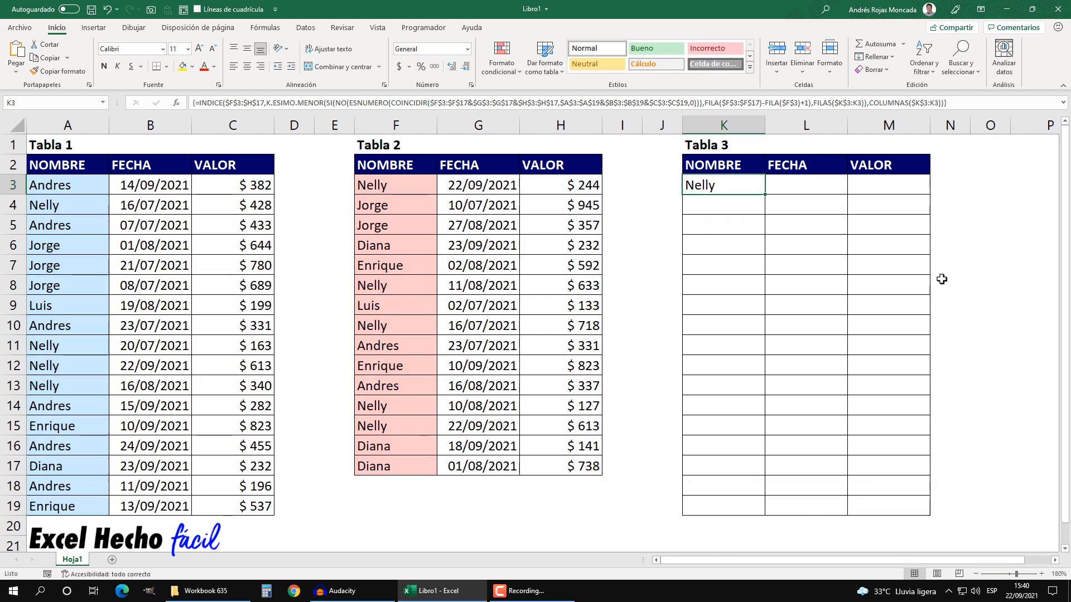
pyautogui.moveTo(764, 195); pyautogui.dragTo(920, 517)
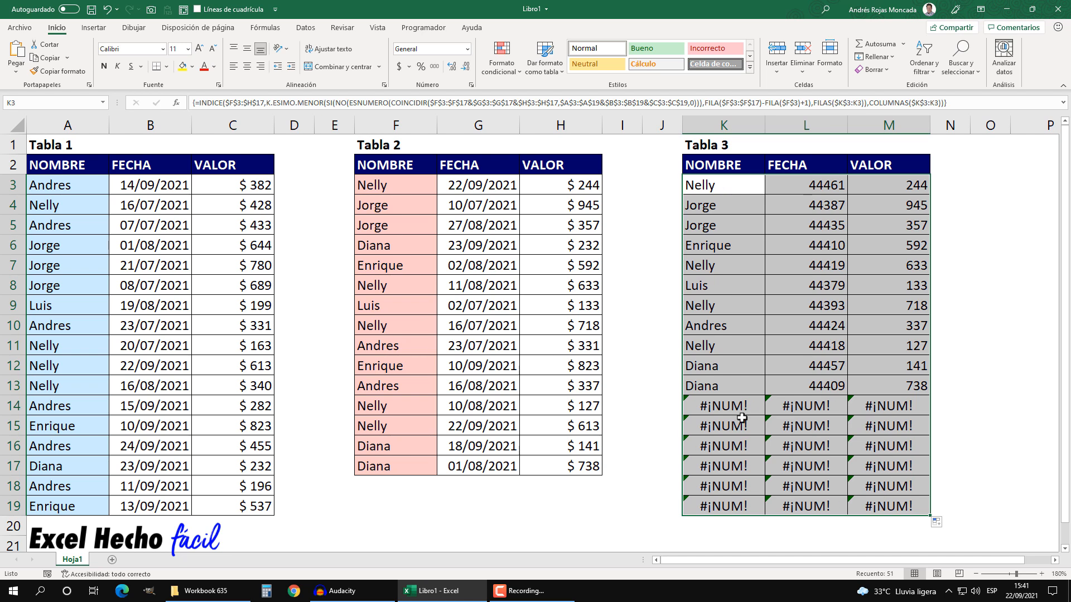
# Step: Reopen the formula in K3 and wrap the INDICE expression in SI.ERROR
pyautogui.click(738, 188)
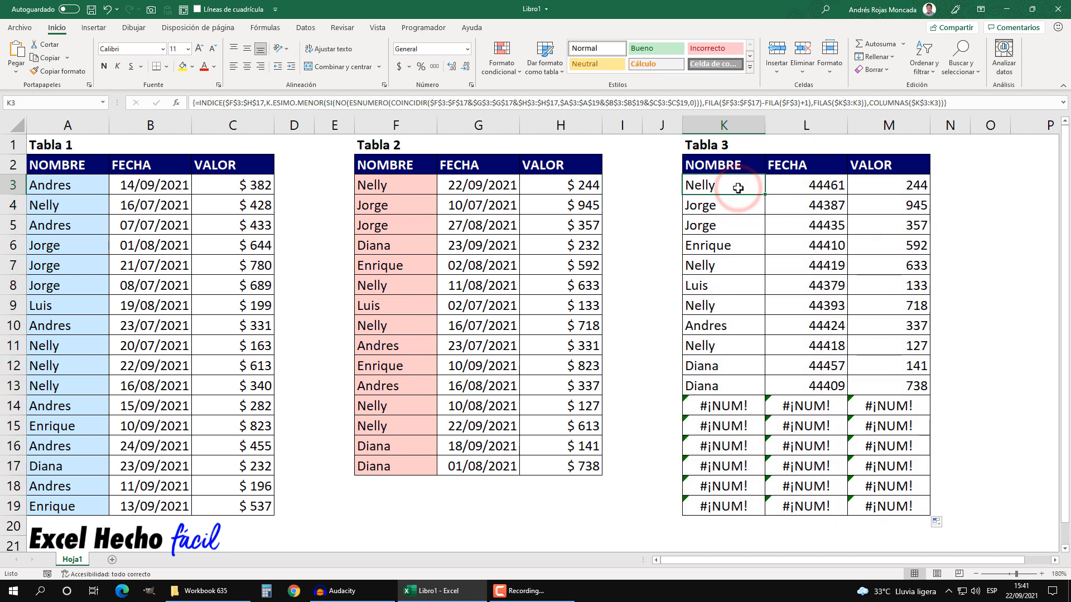
pyautogui.press('F2')
pyautogui.click(691, 186)
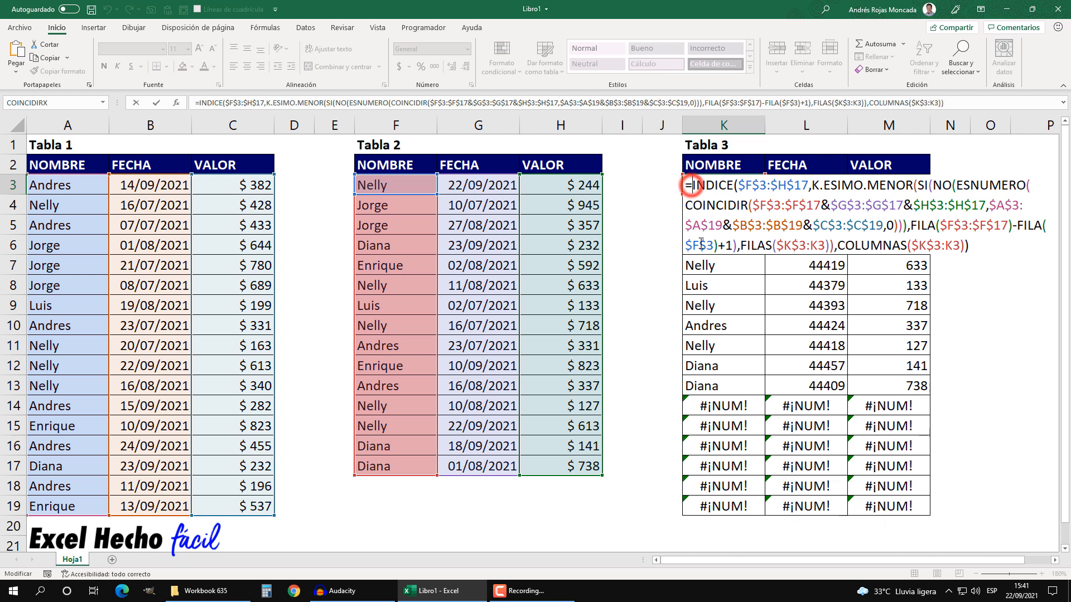
pyautogui.write('si')
pyautogui.press('Down')
pyautogui.press('Down')
pyautogui.press('Tab')
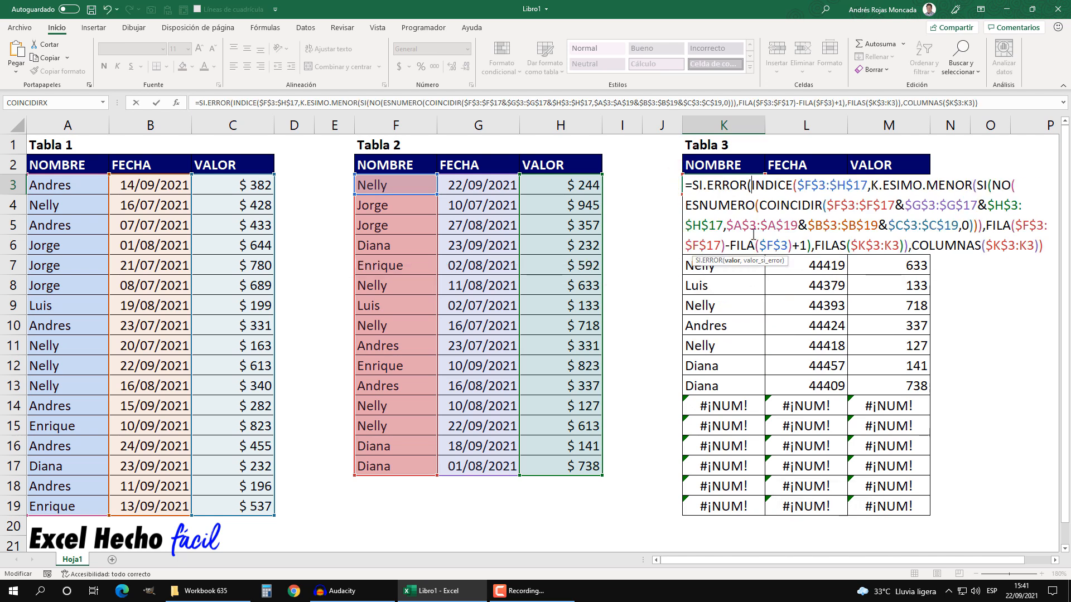
# Step: Set the SI.ERROR value-if-error argument to an empty text "" and commit K3 as an array formula
pyautogui.click(732, 261)
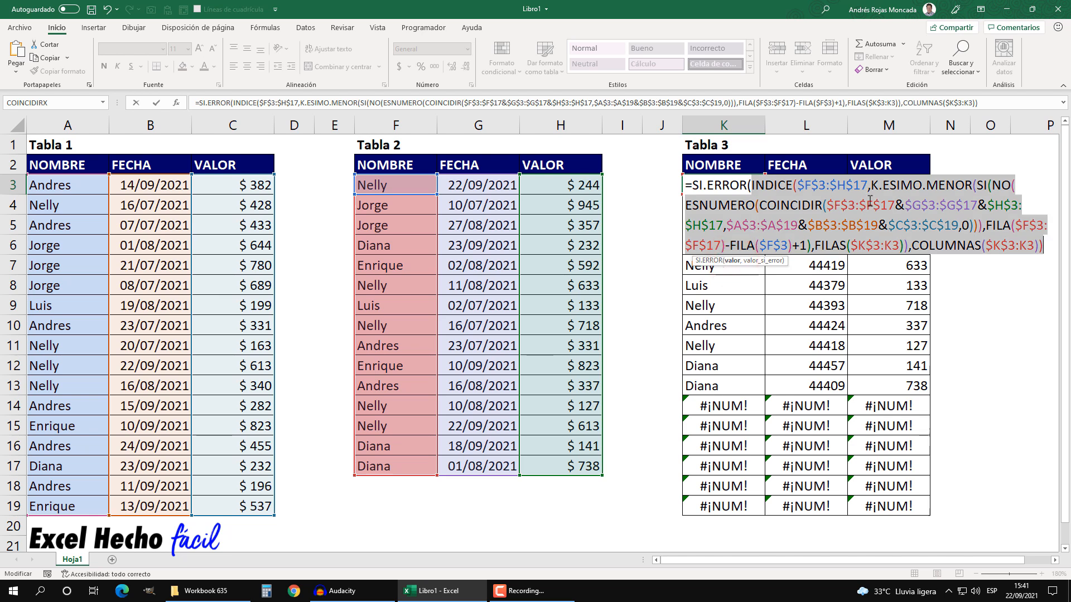
pyautogui.click(1047, 245)
pyautogui.write(',""')
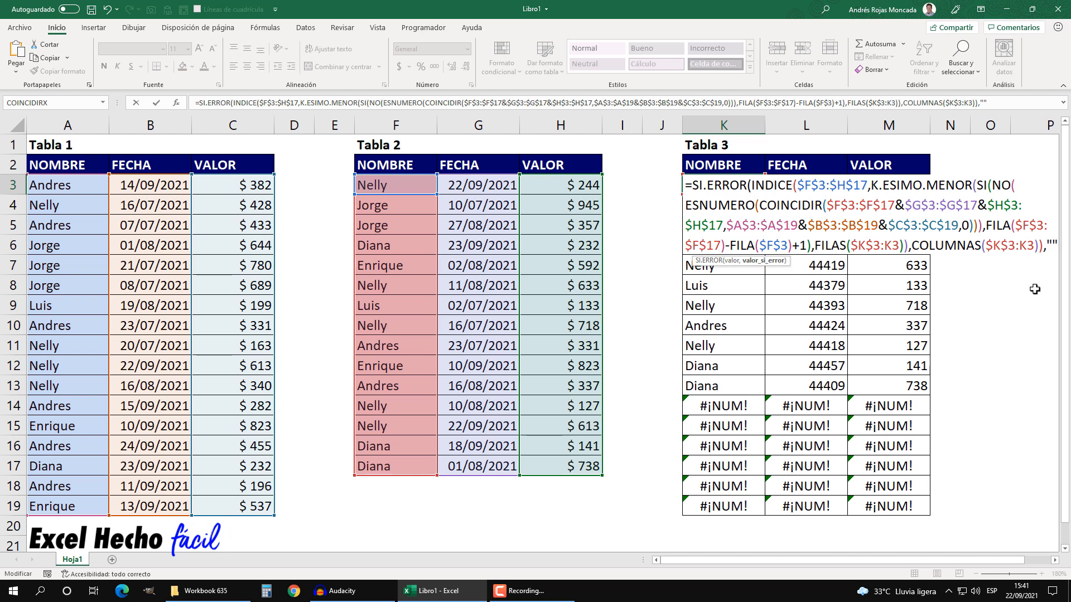
pyautogui.write(')')
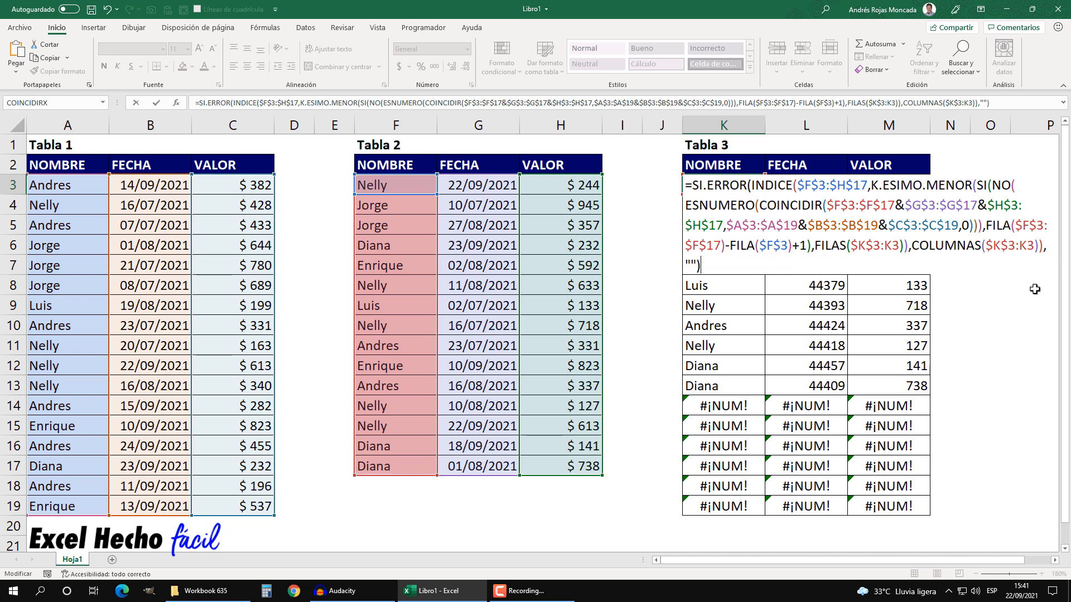
pyautogui.hotkey('ctrl', 'shift', 'Return')
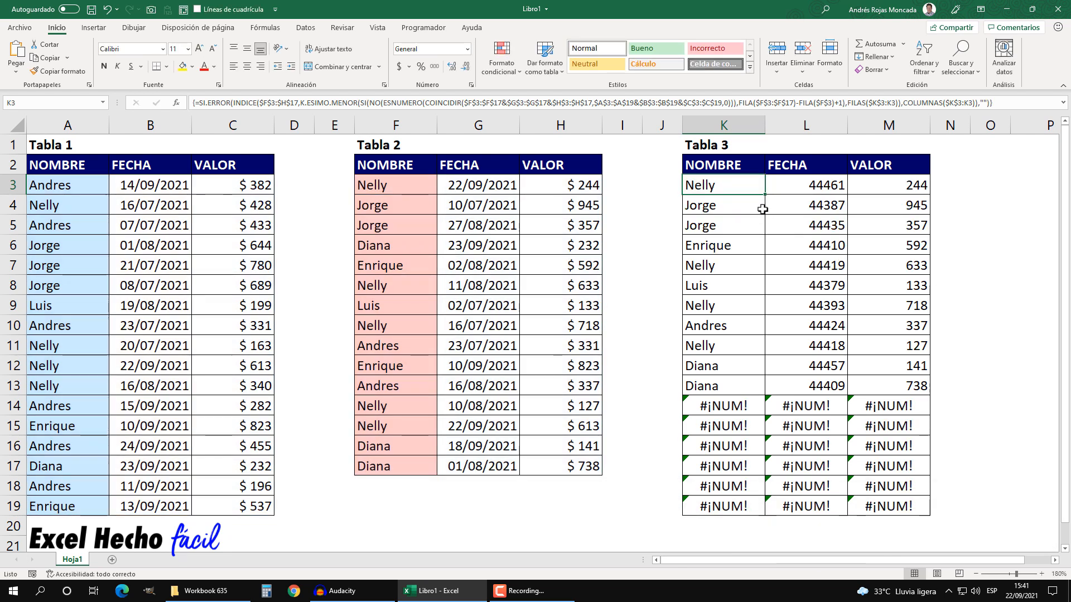
# Step: Fill the K3 formula across Tabla 3 through M19 and format L3:L19 as Fecha with the third type, 14/03/2012
pyautogui.moveTo(765, 195); pyautogui.dragTo(930, 514)
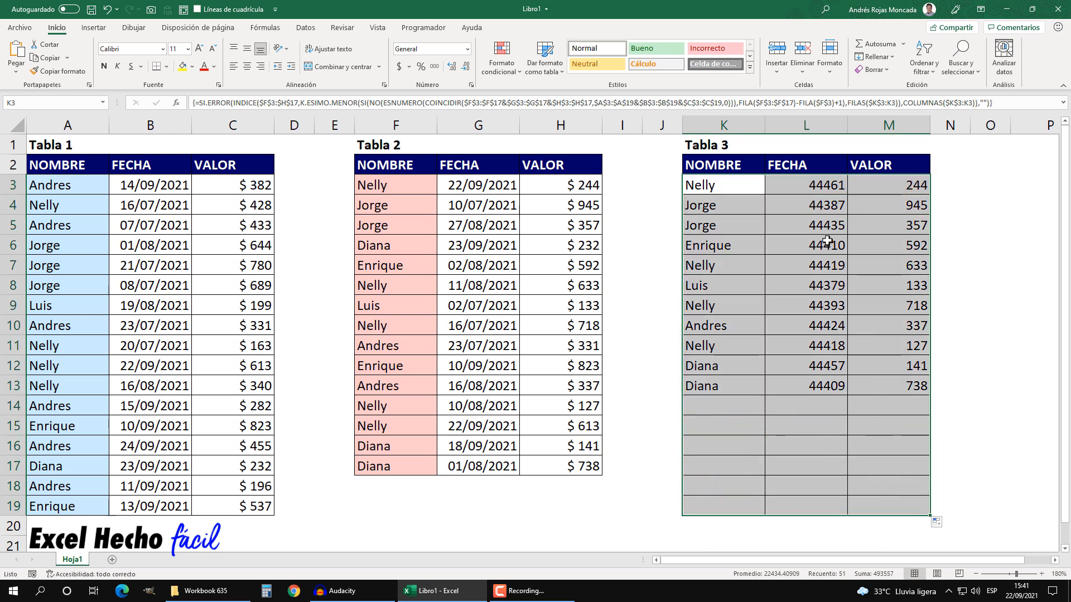
pyautogui.moveTo(826, 187); pyautogui.dragTo(822, 504)
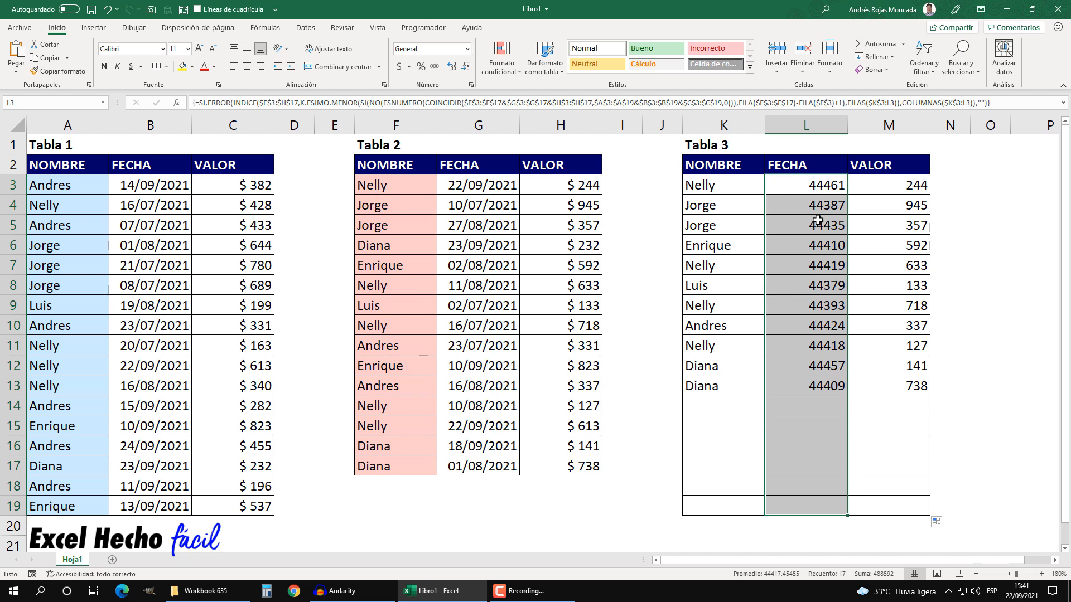
pyautogui.hotkey('ctrl', '1')
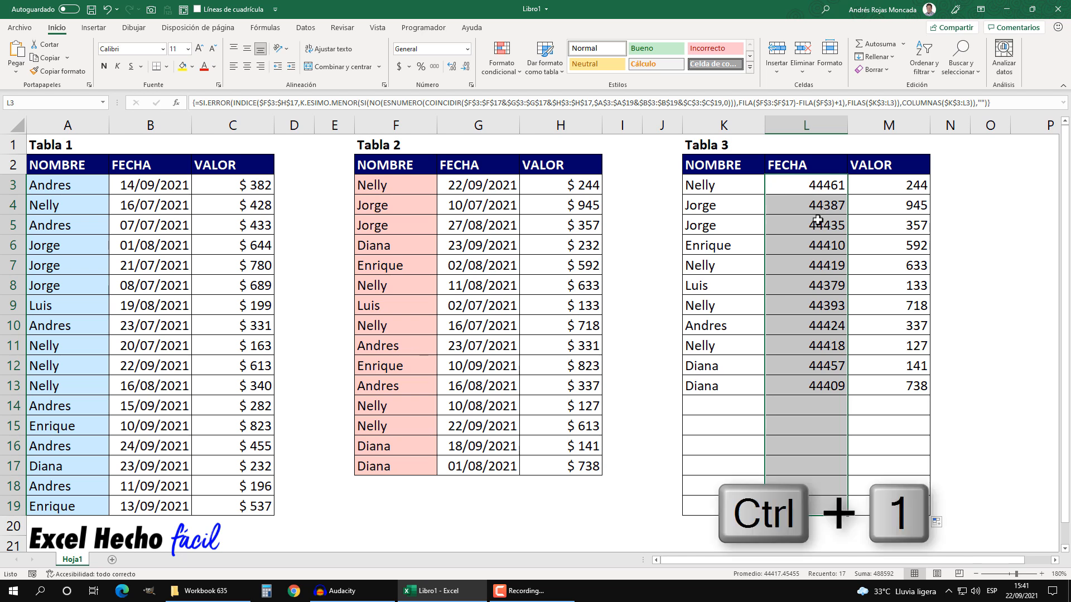
pyautogui.moveTo(718, 192); pyautogui.dragTo(833, 198)
pyautogui.click(675, 261)
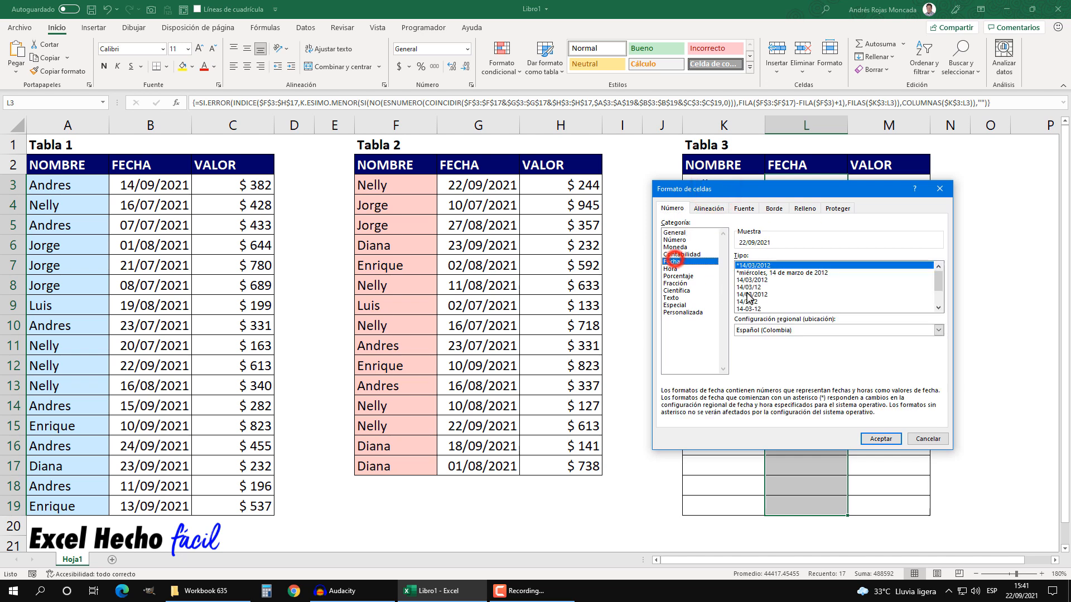
pyautogui.click(759, 280)
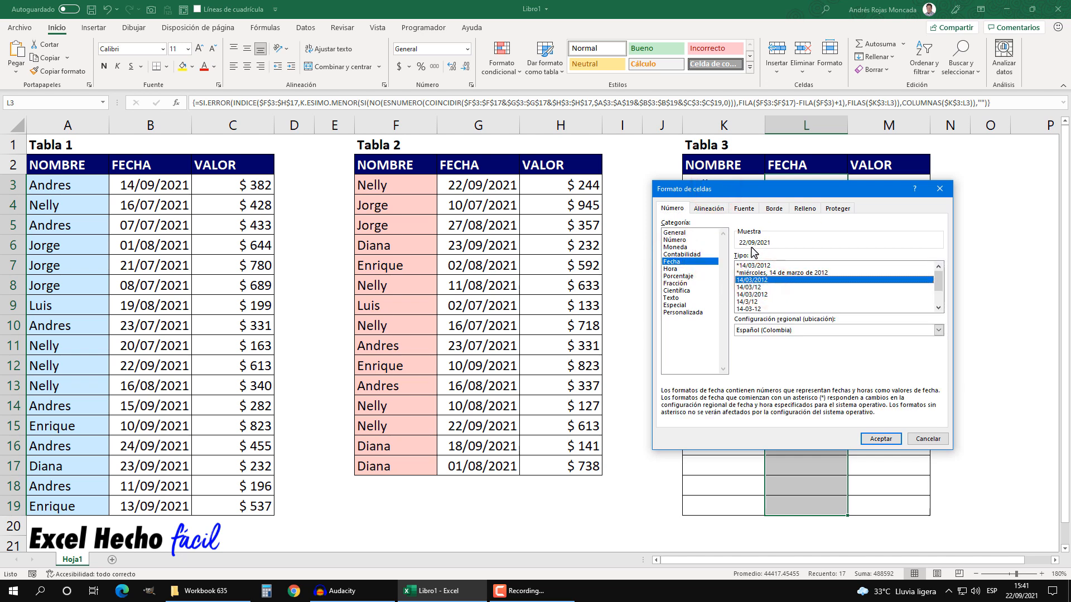
pyautogui.click(878, 438)
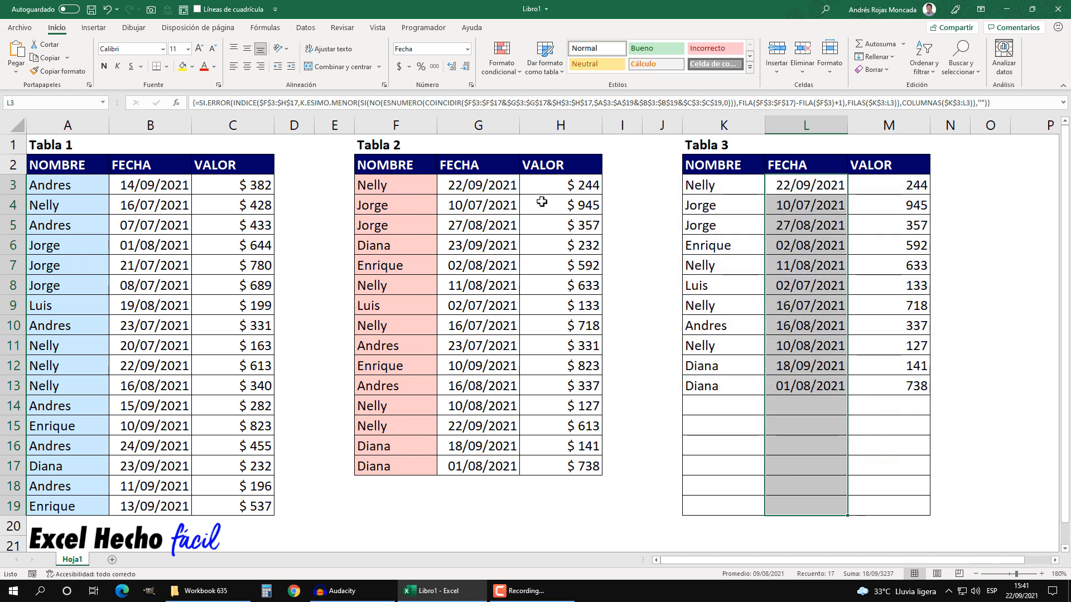
# Step: Format the VALOR cells M3:M19 in Tabla 3 as Moneda with the $ symbol and 0 decimals
pyautogui.moveTo(902, 189); pyautogui.dragTo(901, 502)
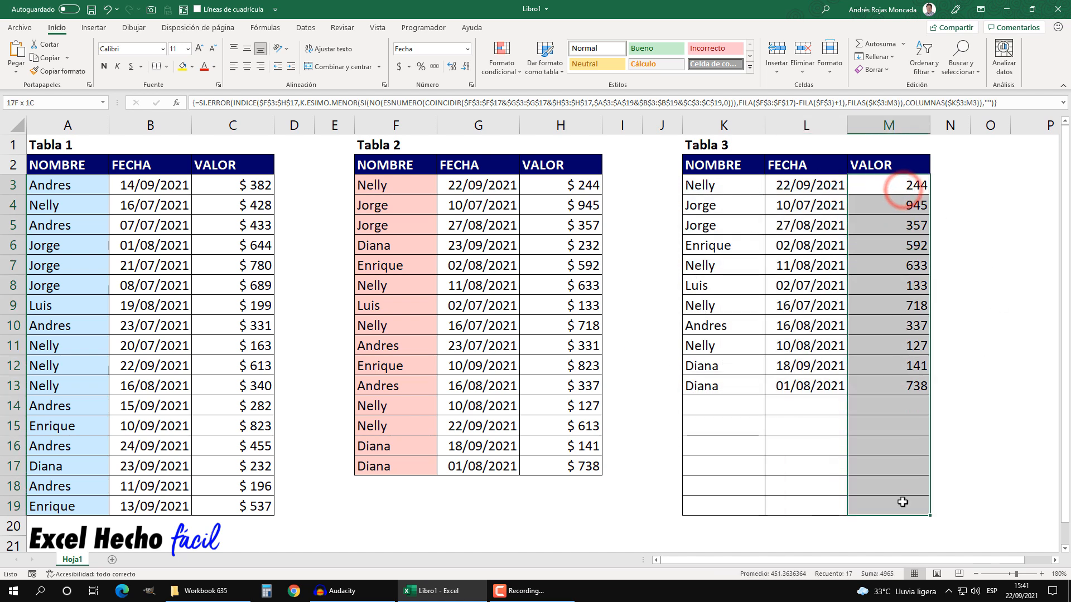
pyautogui.hotkey('ctrl', '1')
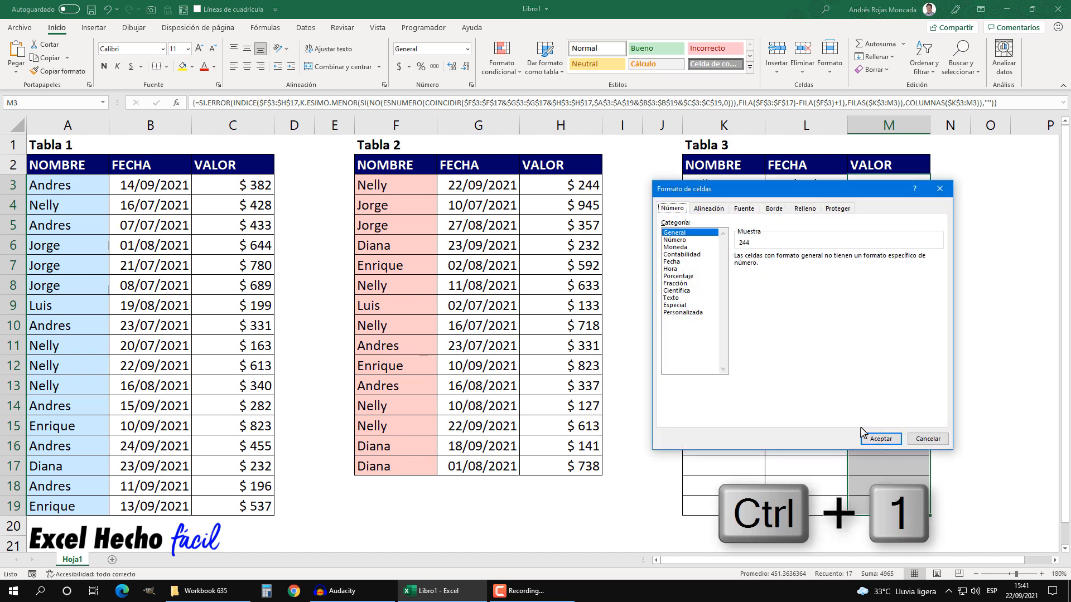
pyautogui.click(676, 247)
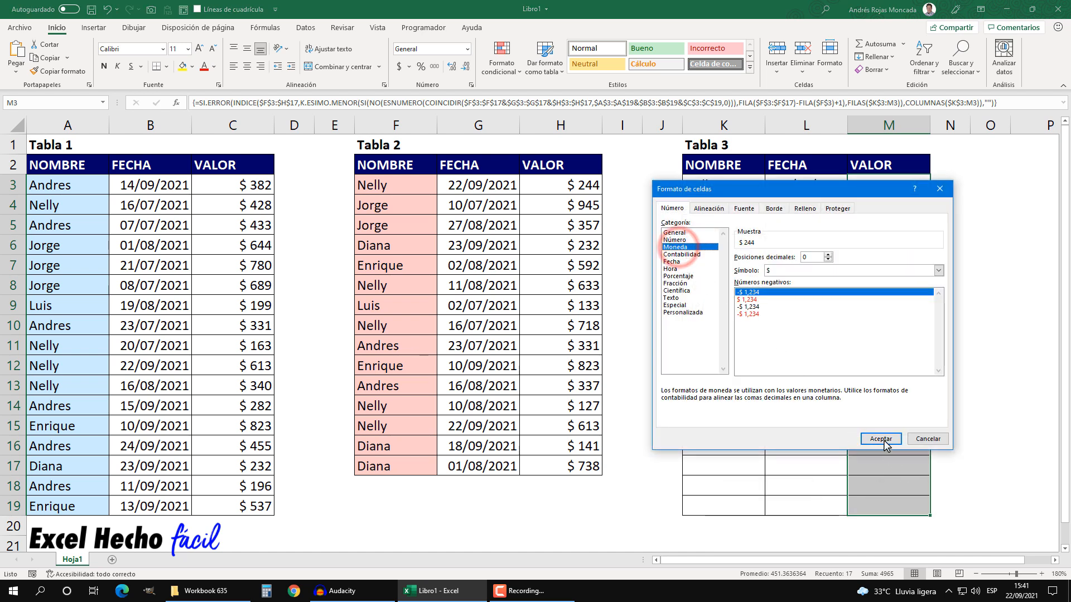
pyautogui.click(882, 439)
pyautogui.click(715, 253)
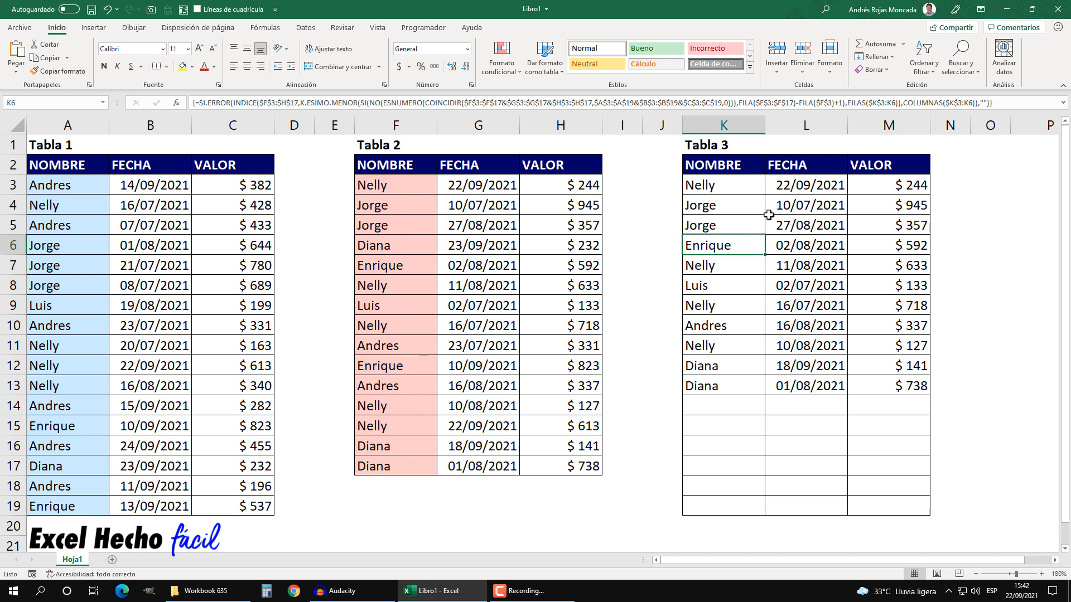
# Step: Remove the NO function around ESNUMERO in the K3 formula and commit it as an array formula
pyautogui.click(749, 186)
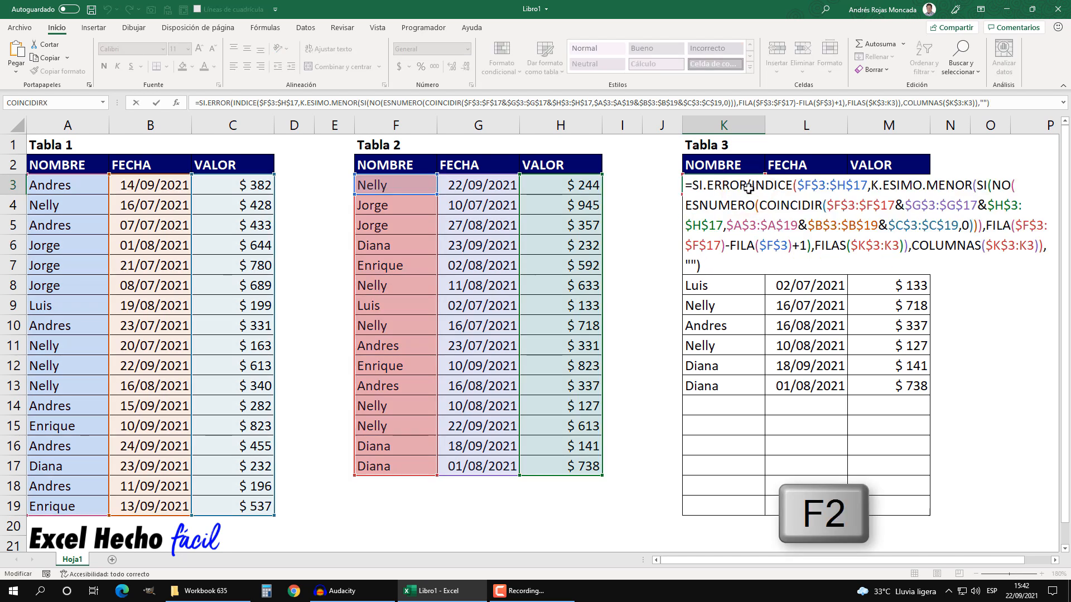
pyautogui.click(992, 184)
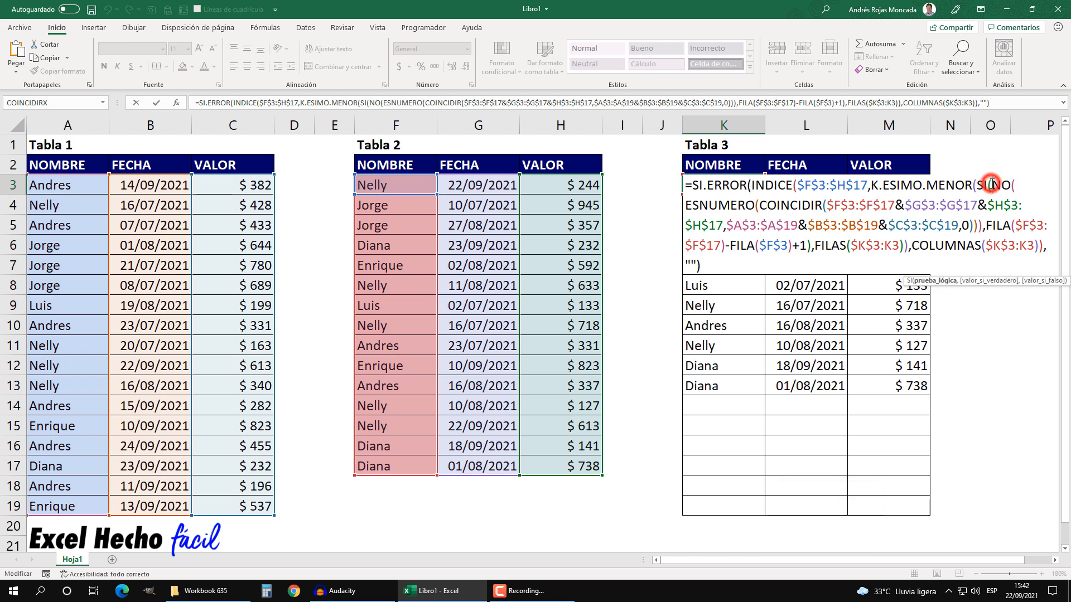
pyautogui.click(927, 282)
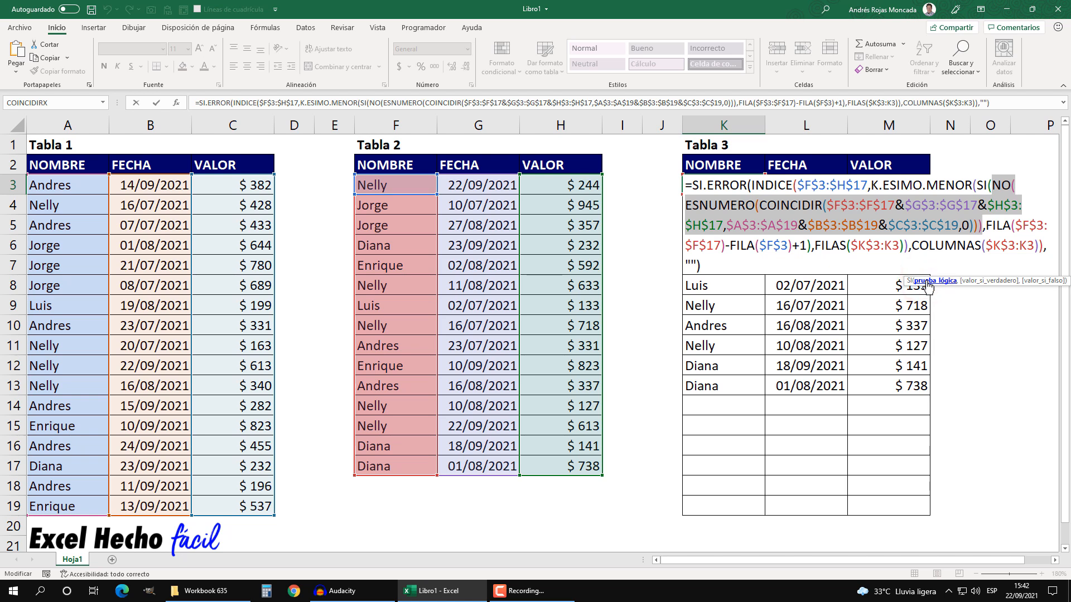
pyautogui.click(982, 226)
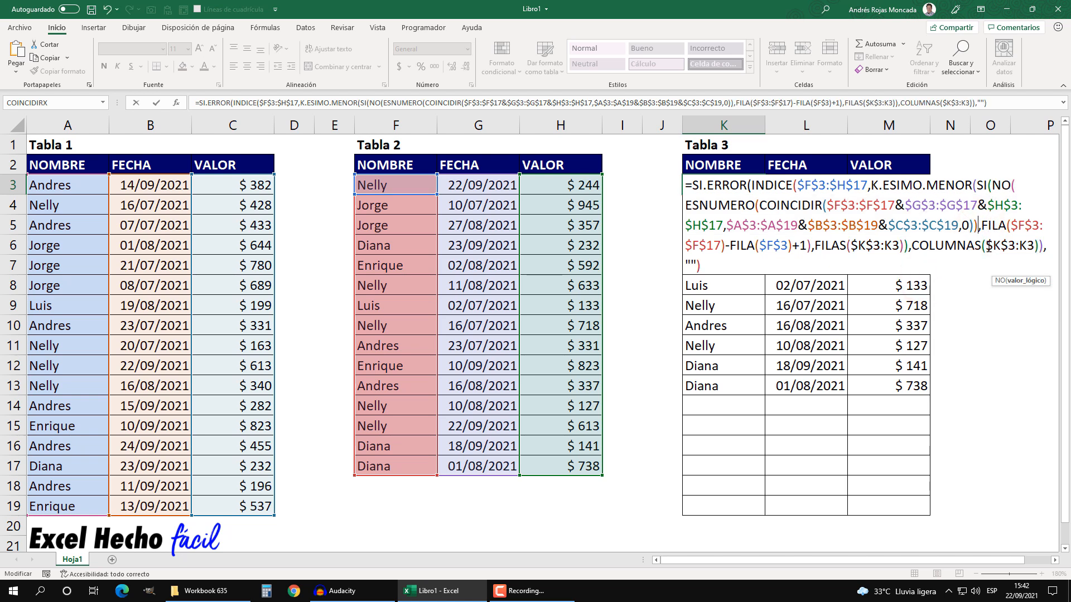
pyautogui.click(1015, 184)
pyautogui.press('BackSpace')
pyautogui.press('BackSpace')
pyautogui.press('BackSpace')
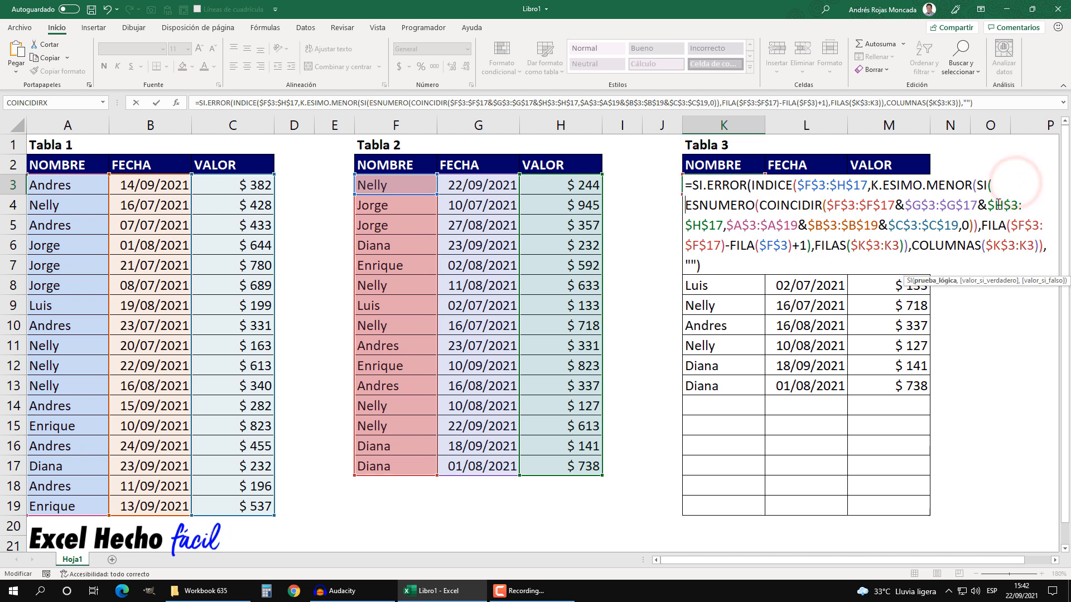
pyautogui.click(736, 262)
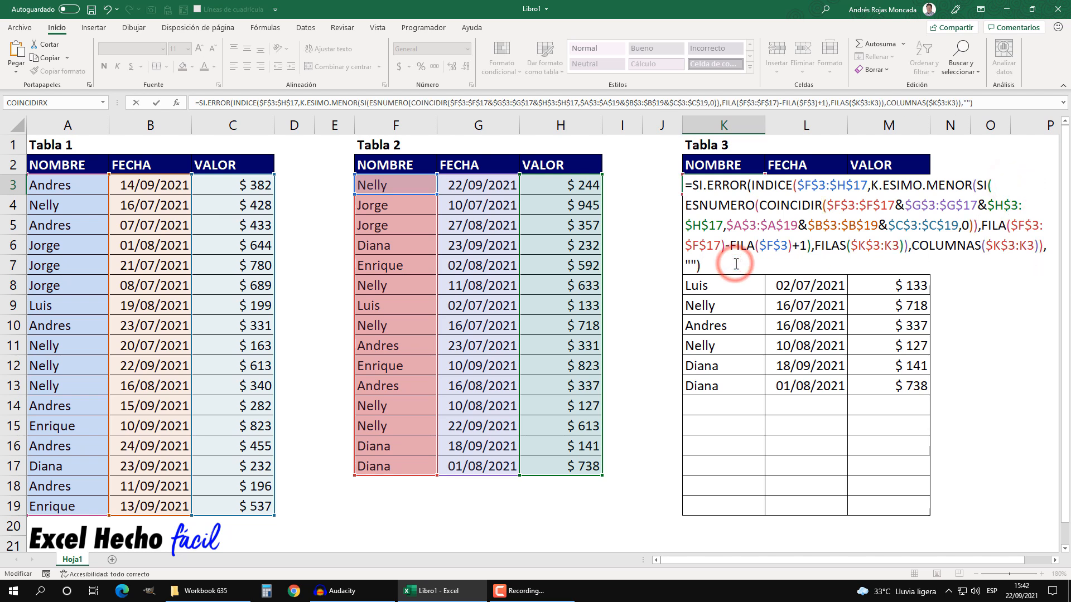
pyautogui.hotkey('ctrl', 'shift', 'Return')
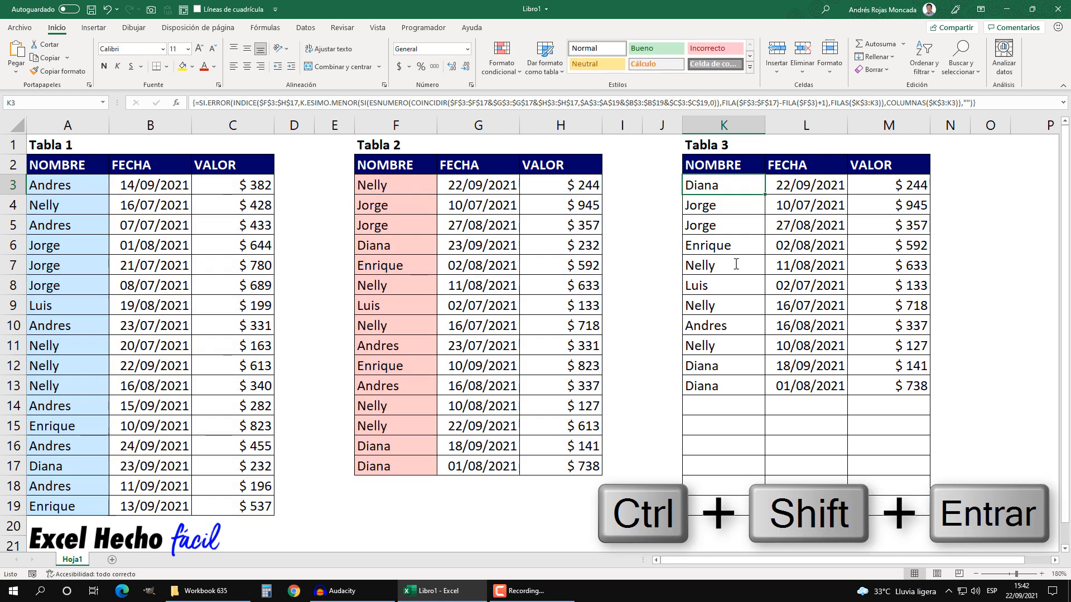
# Step: Fill the edited K3 formula through M19 and reapply the Fecha format, type 14/03/2012, to L3:L19
pyautogui.moveTo(766, 196); pyautogui.dragTo(929, 514)
pyautogui.moveTo(808, 184); pyautogui.dragTo(789, 497)
pyautogui.hotkey('ctrl', '1')
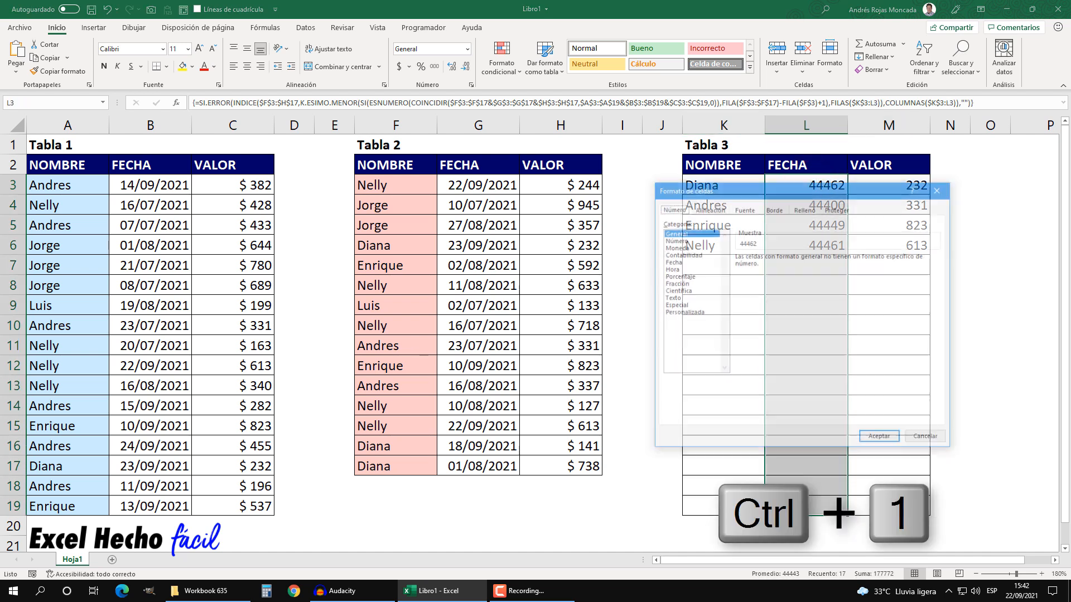
pyautogui.click(672, 262)
pyautogui.click(757, 280)
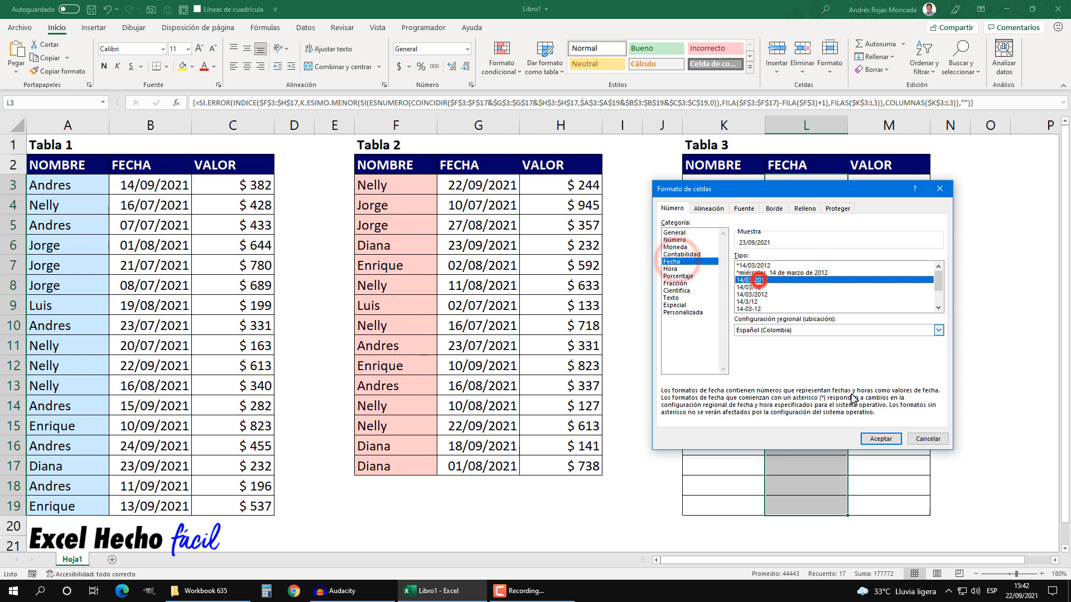
pyautogui.click(880, 439)
# Step: Reapply the Moneda format to the VALOR cells M3:M19 in Tabla 3
pyautogui.moveTo(876, 185); pyautogui.dragTo(894, 508)
pyautogui.hotkey('ctrl', '1')
pyautogui.click(675, 247)
pyautogui.click(881, 438)
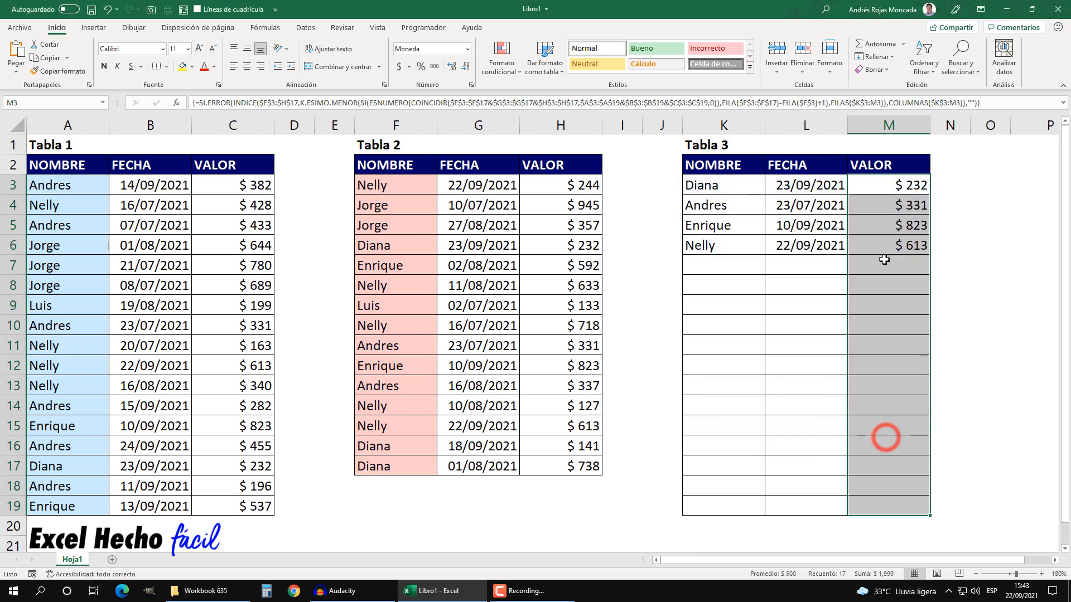
pyautogui.click(801, 260)
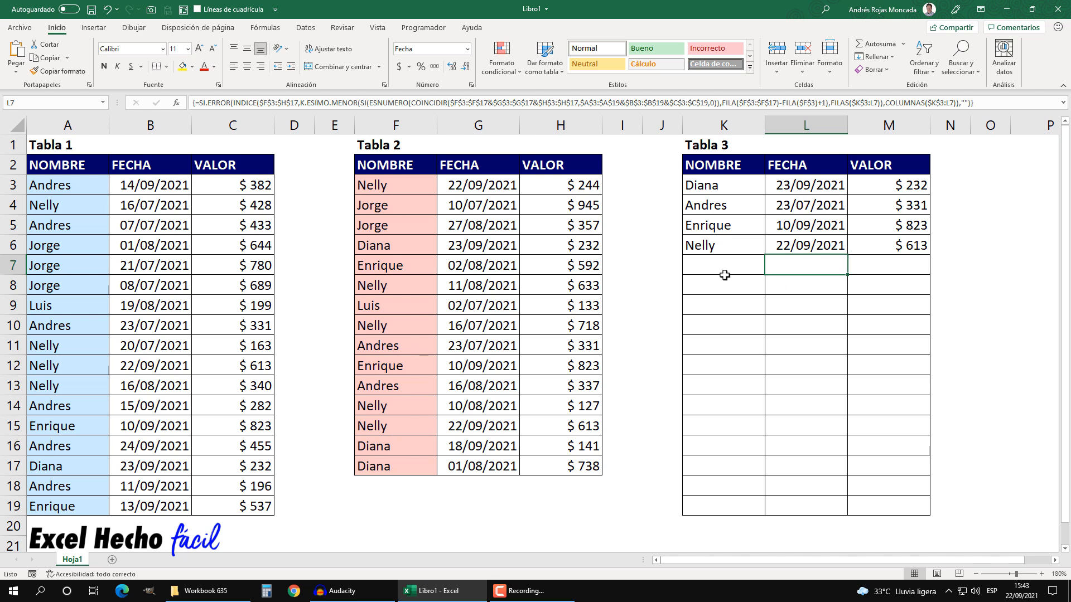
# Step: Undo the latest Tabla 3 changes back to the K3 formula that includes the NO function
pyautogui.hotkey('ctrl', 'z')
pyautogui.hotkey('ctrl', 'z')
pyautogui.hotkey('ctrl', 'z')
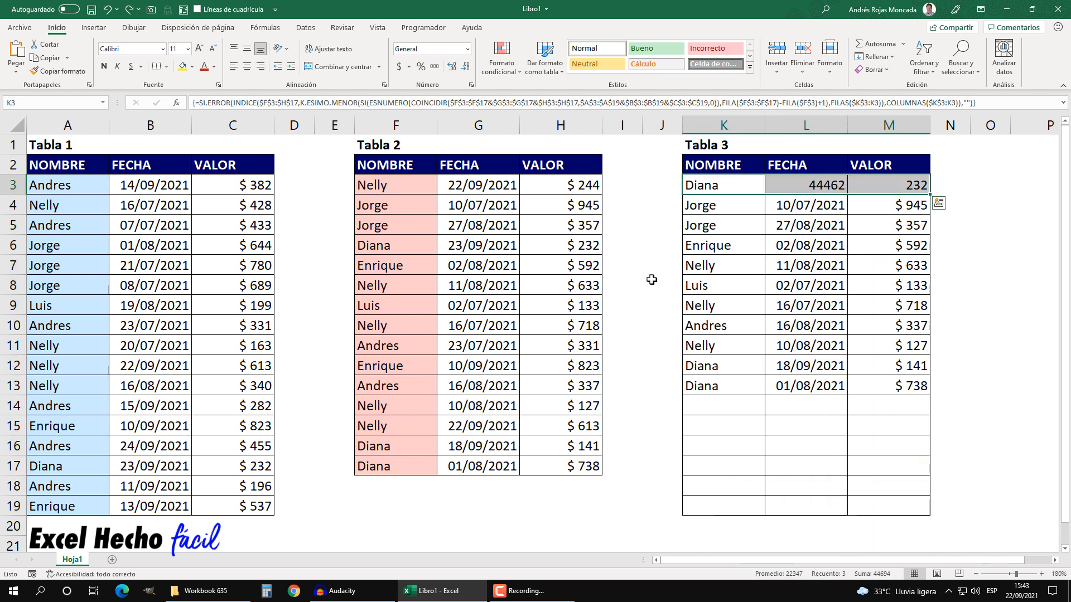
pyautogui.hotkey('ctrl', 'z')
pyautogui.hotkey('ctrl', 'z')
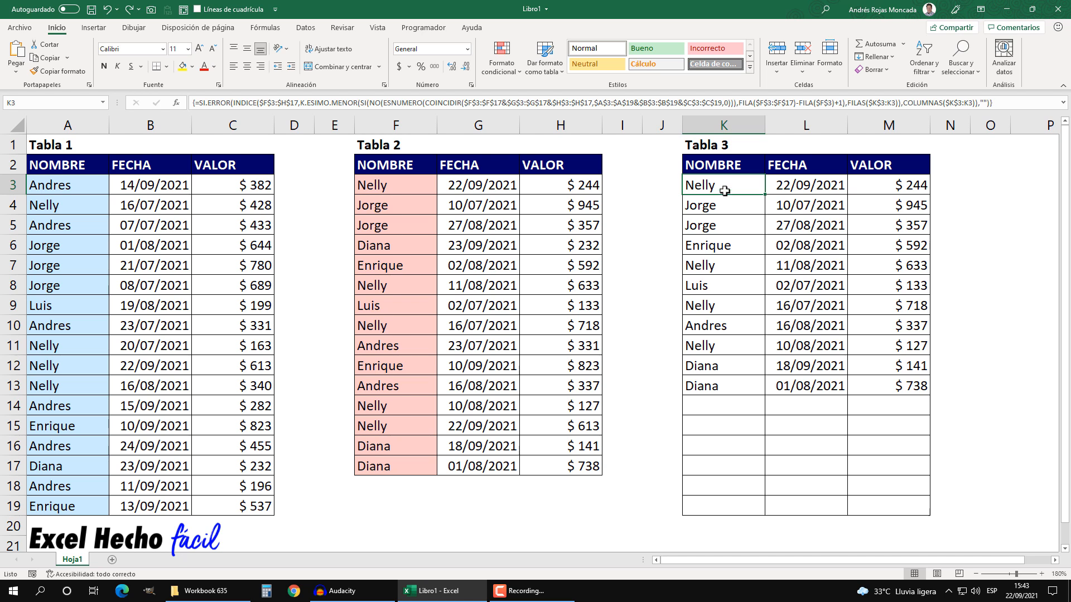
pyautogui.press('F2')
pyautogui.press('Escape')
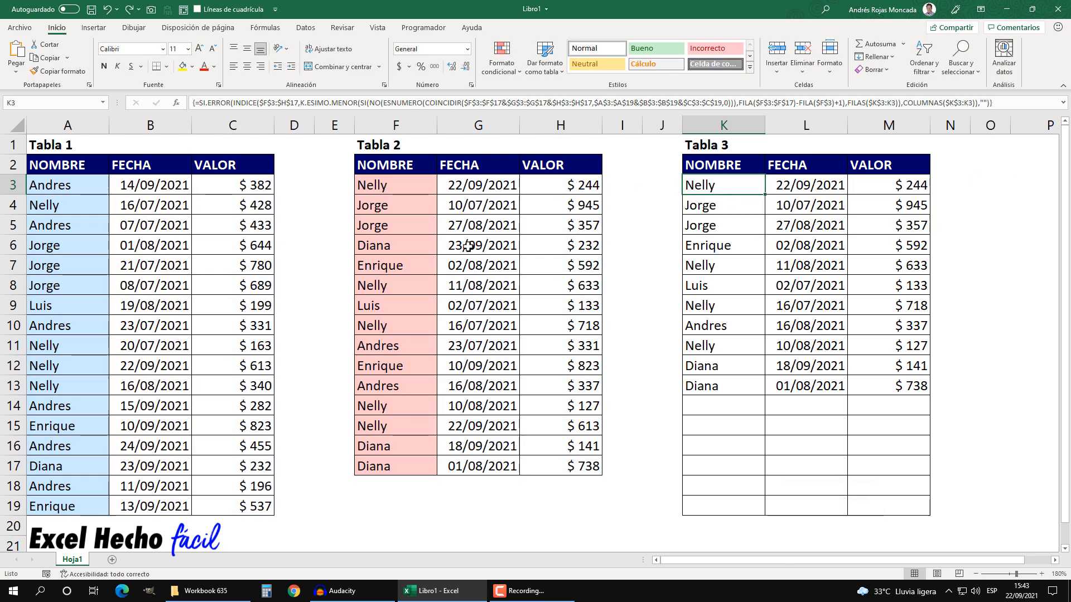
# Step: Start a COINCIDIR formula in F19 with $F3, column locked and row relative, as the lookup value
pyautogui.click(370, 505)
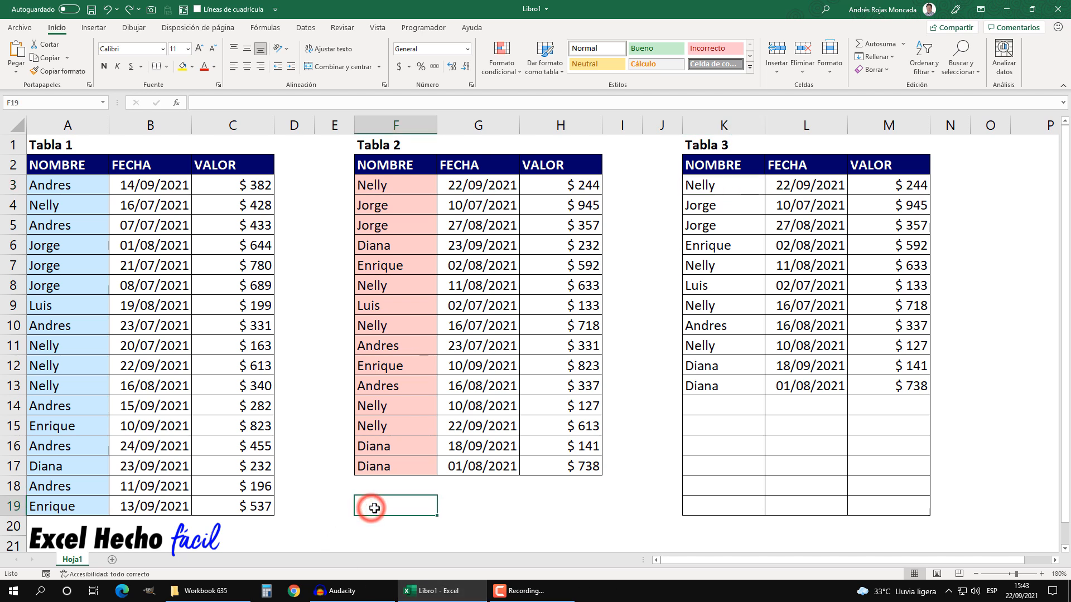
pyautogui.write('=')
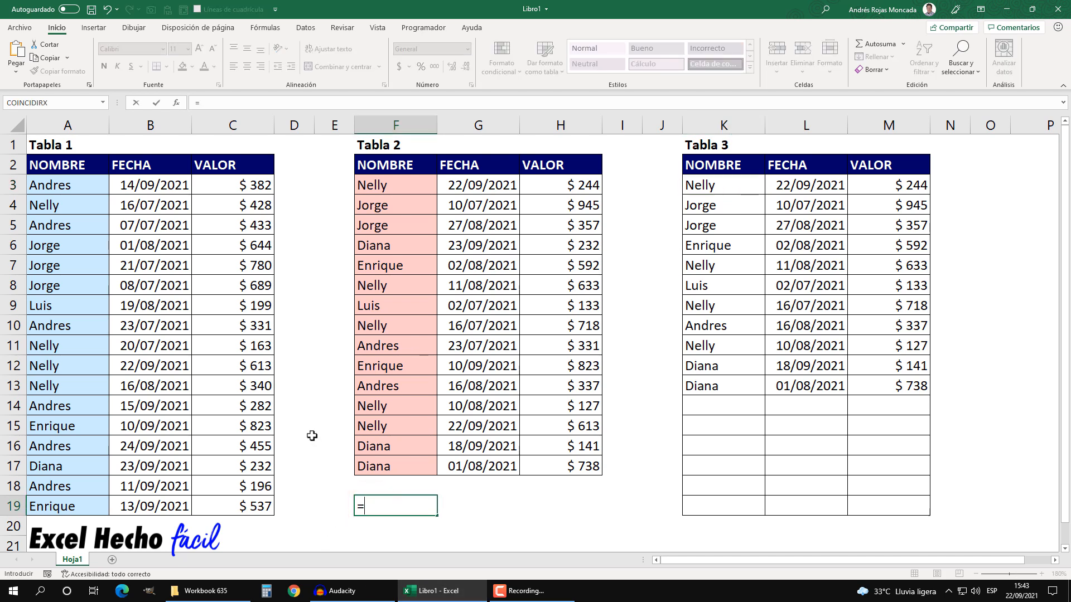
pyautogui.write('coi')
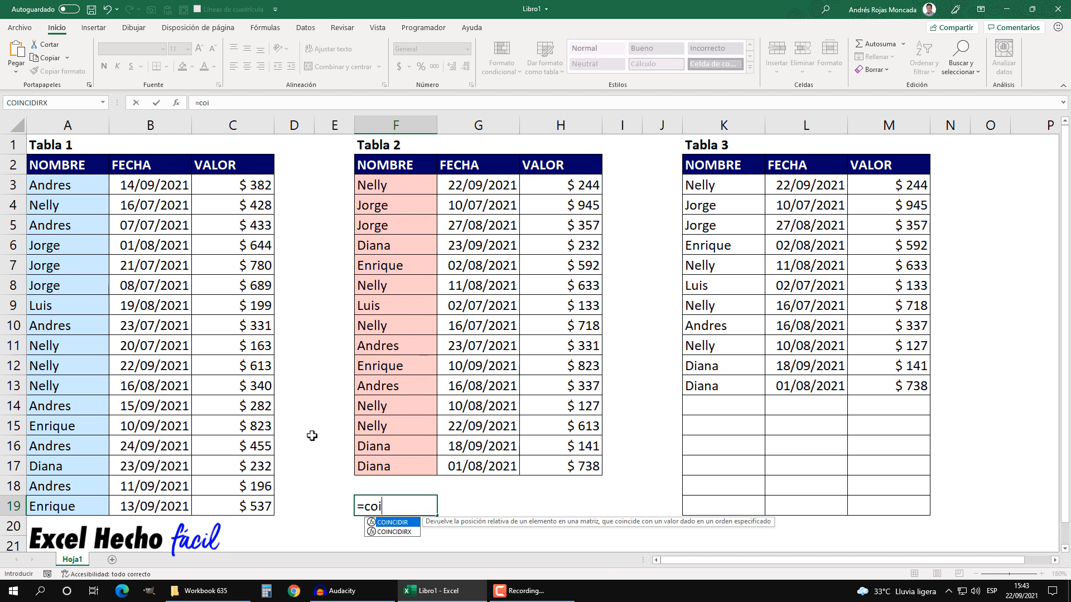
pyautogui.press('Tab')
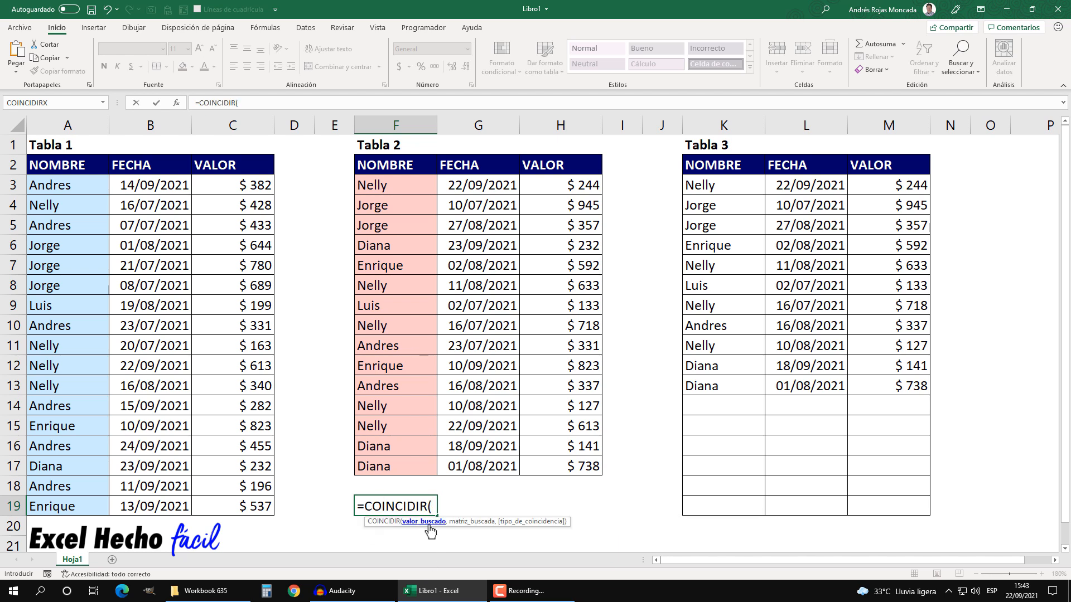
pyautogui.click(386, 185)
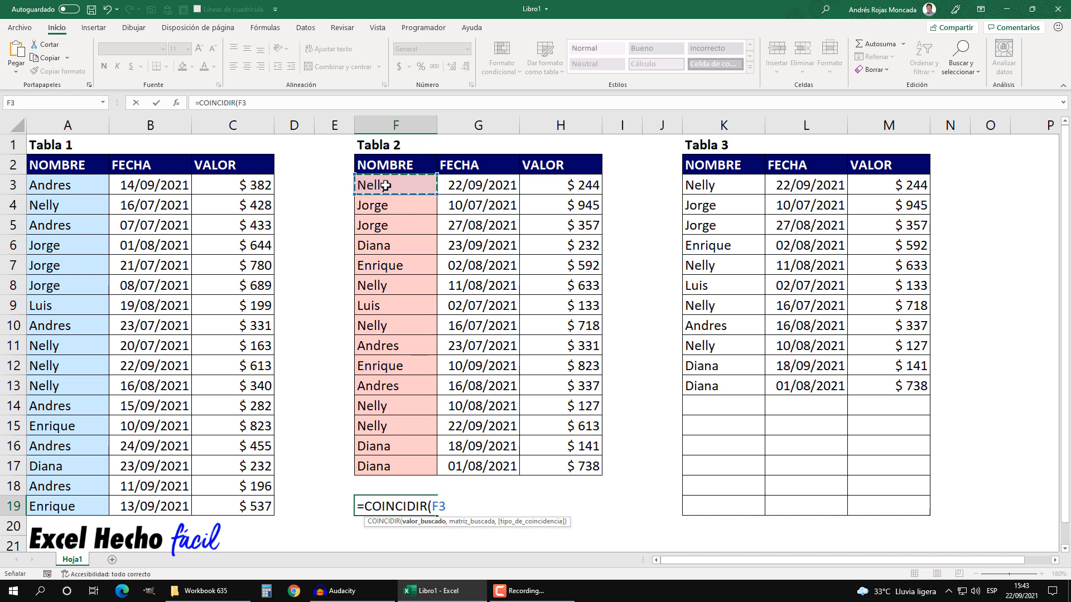
pyautogui.press('F4')
pyautogui.press('F4')
pyautogui.moveTo(447, 508); pyautogui.dragTo(438, 506)
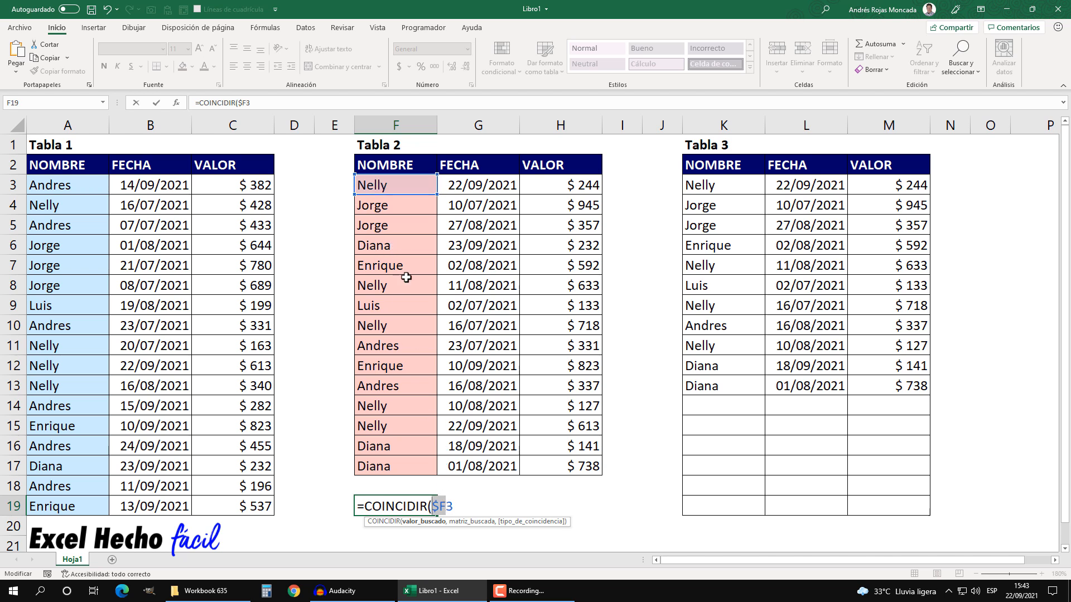
pyautogui.click(458, 508)
# Step: Concatenate the column-locked references $G3 and $H3 to the COINCIDIR lookup value with &
pyautogui.write('&')
pyautogui.click(476, 185)
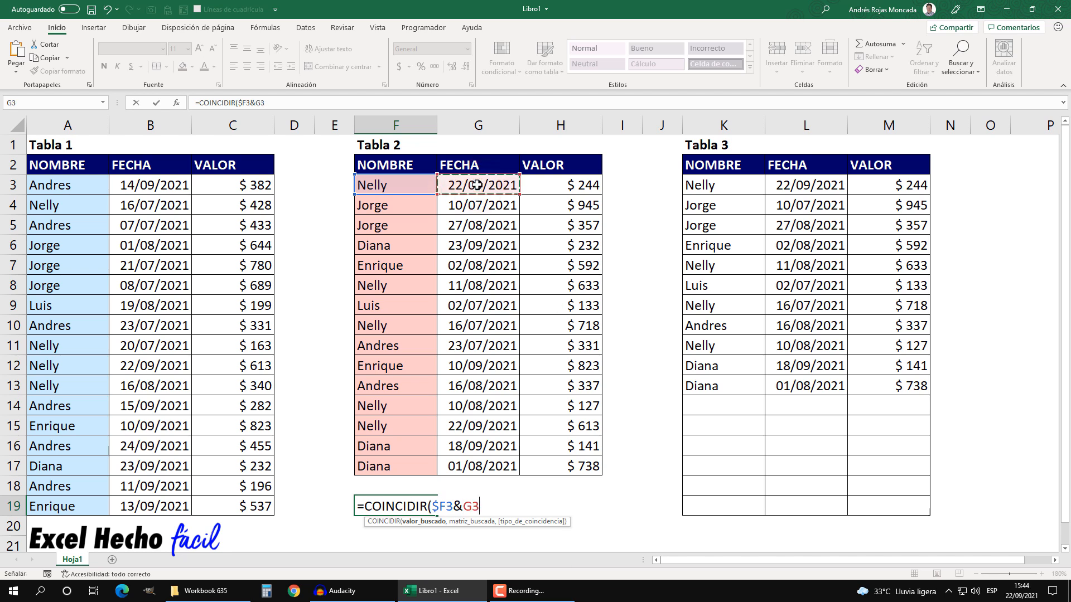
pyautogui.press('F4')
pyautogui.press('F4')
pyautogui.press('F4')
pyautogui.write('&')
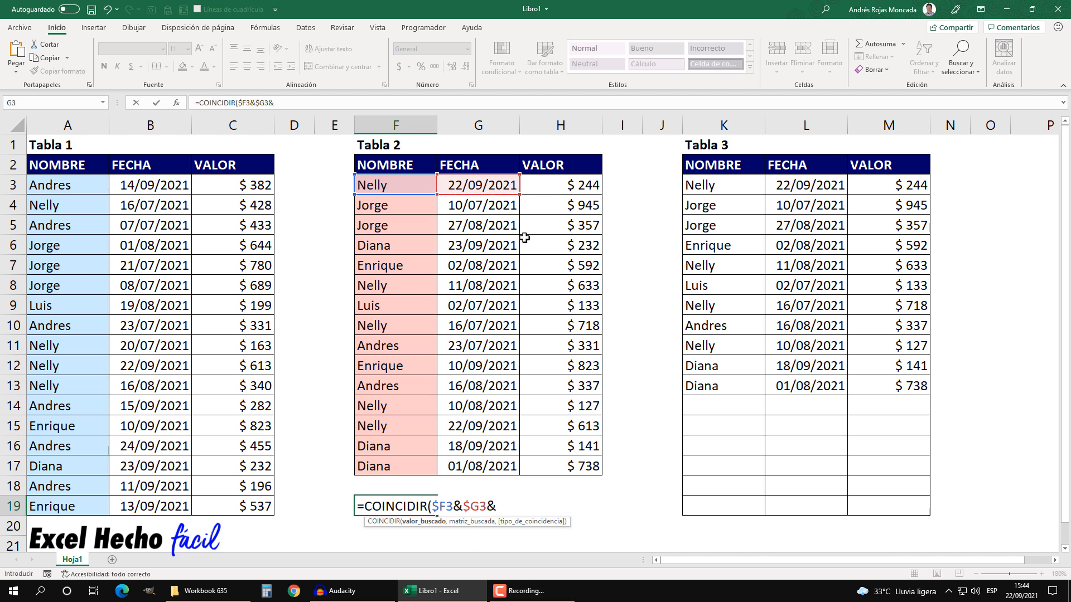
pyautogui.click(541, 187)
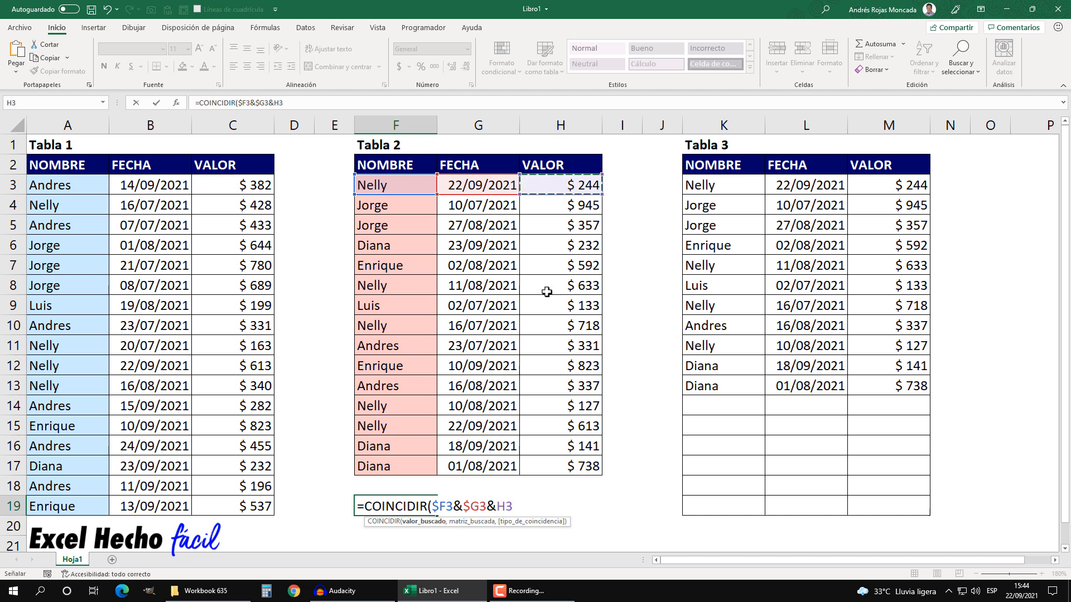
pyautogui.press('F4')
pyautogui.press('F4')
pyautogui.press('F4')
# Step: Set the COINCIDIR lookup array to the absolute ranges $A$3:$A$19&$B$3:$B$19&$C$3:$C$19 of Tabla 1
pyautogui.write(',')
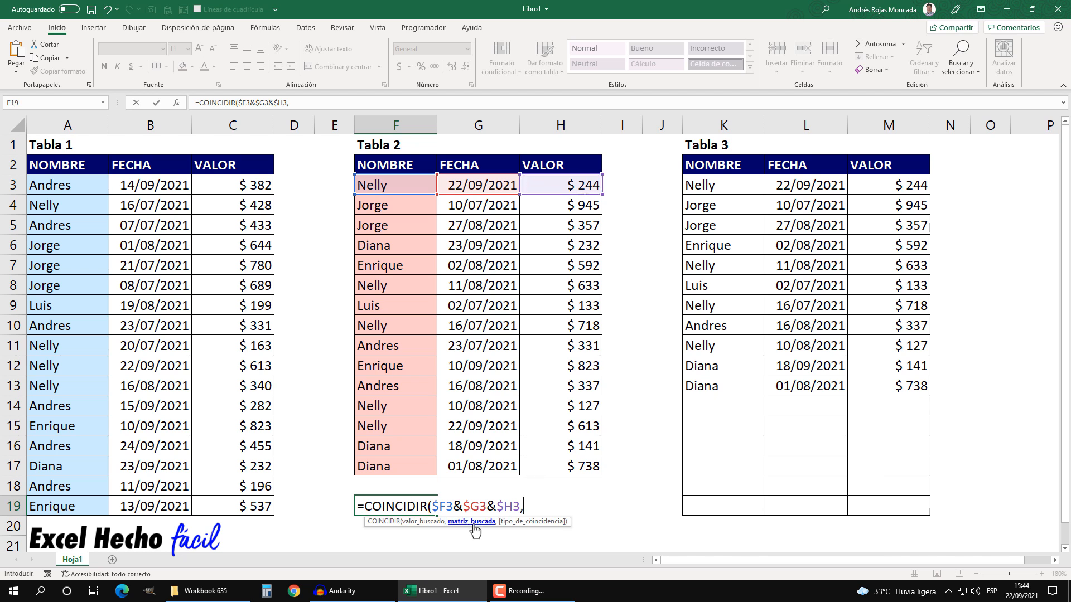
pyautogui.moveTo(79, 184); pyautogui.dragTo(89, 504)
pyautogui.press('F4')
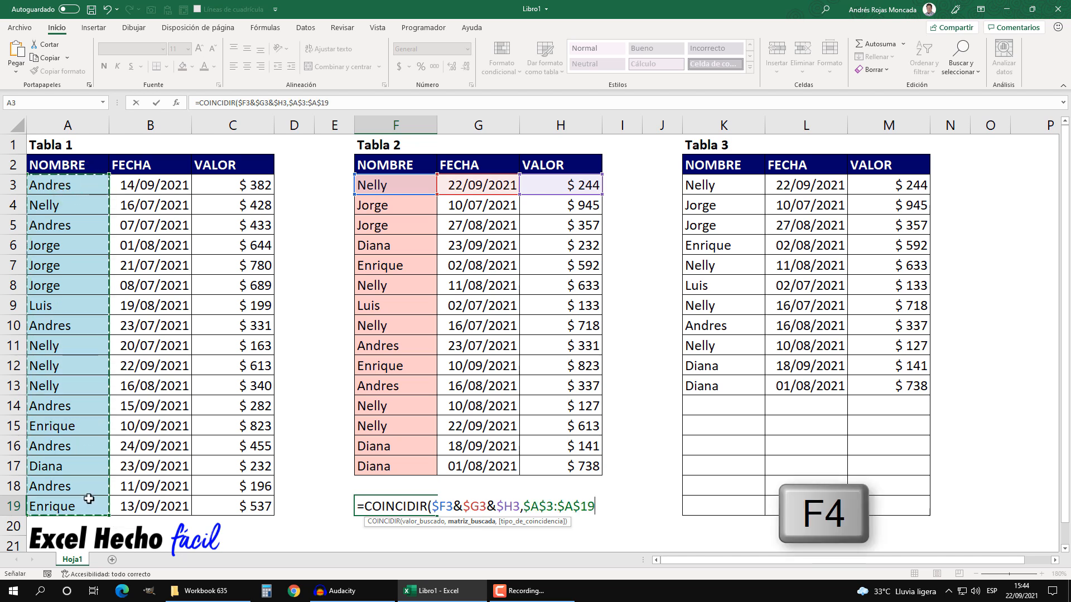
pyautogui.write('&')
pyautogui.moveTo(138, 184); pyautogui.dragTo(142, 506)
pyautogui.press('F4')
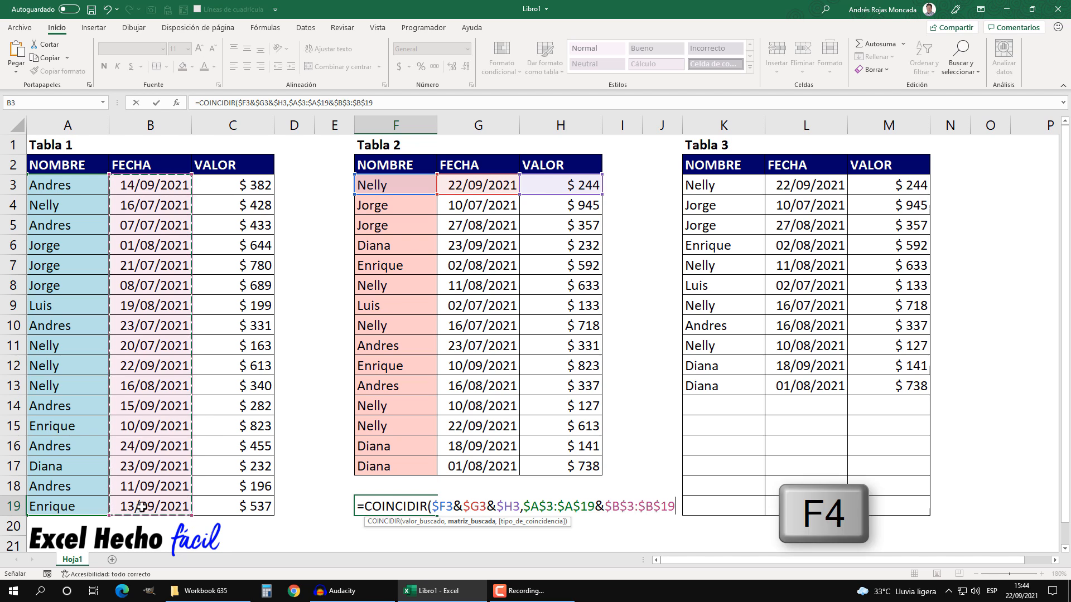
pyautogui.write('&')
pyautogui.moveTo(217, 187); pyautogui.dragTo(239, 505)
pyautogui.press('F4')
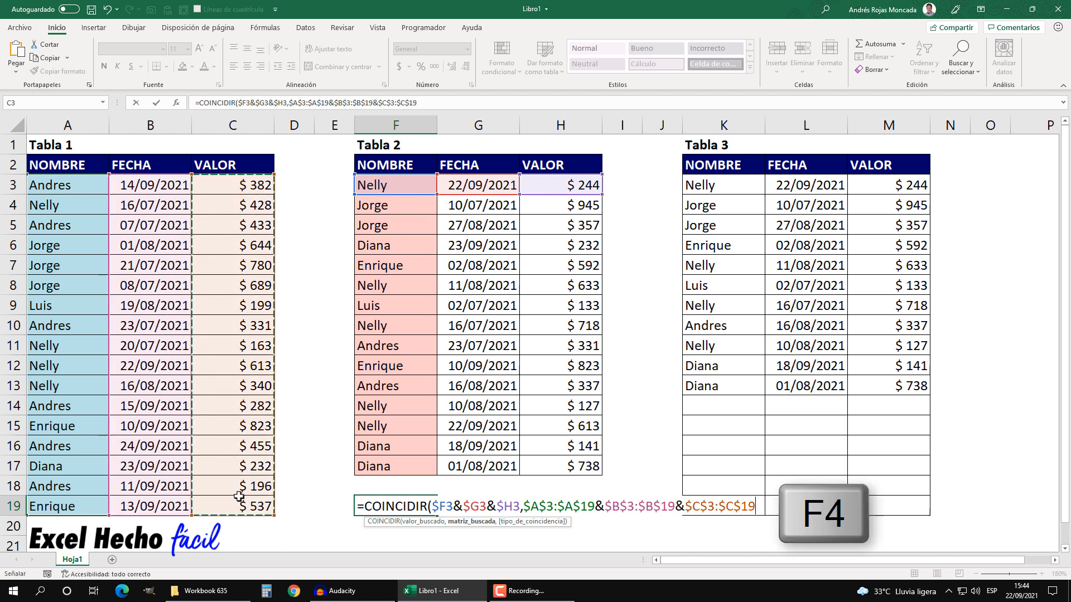
# Step: Complete the COINCIDIR formula with exact match type 0, preview its evaluated result, and restore the formula
pyautogui.write(',')
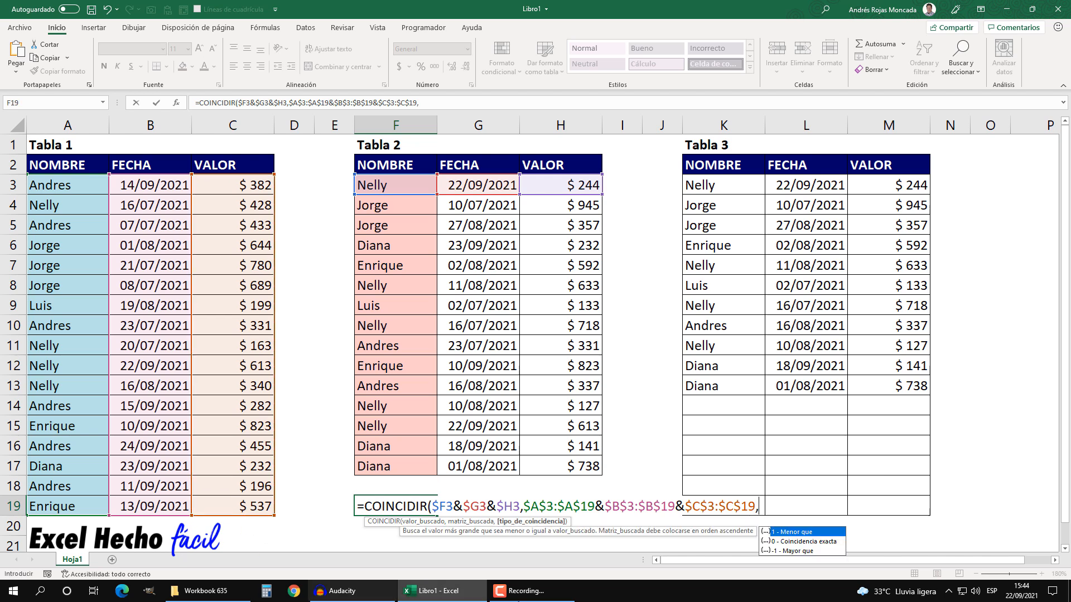
pyautogui.doubleClick(782, 541)
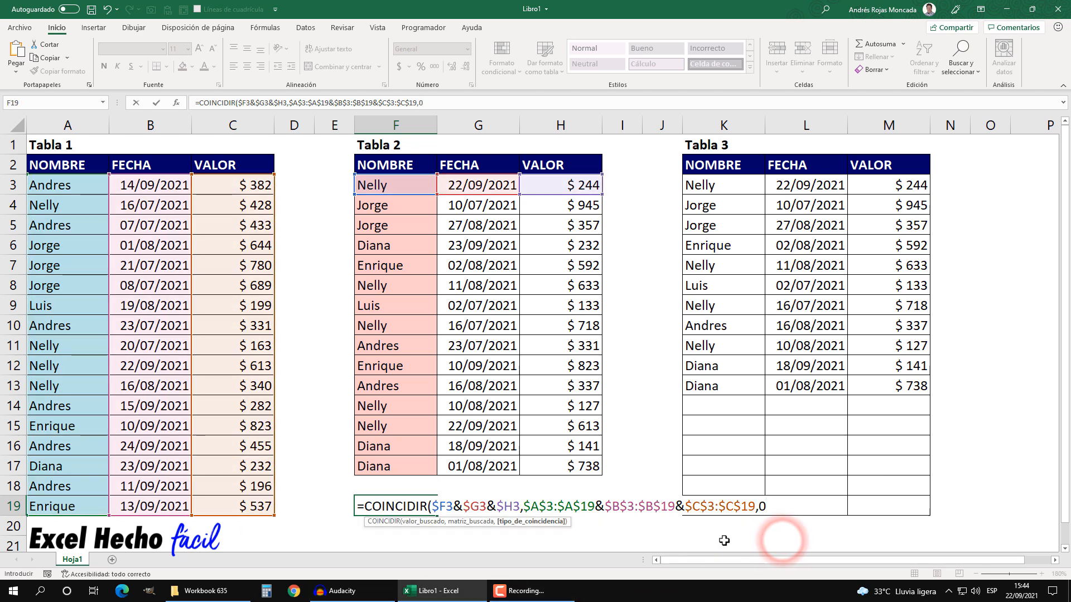
pyautogui.write(')')
pyautogui.press('F9')
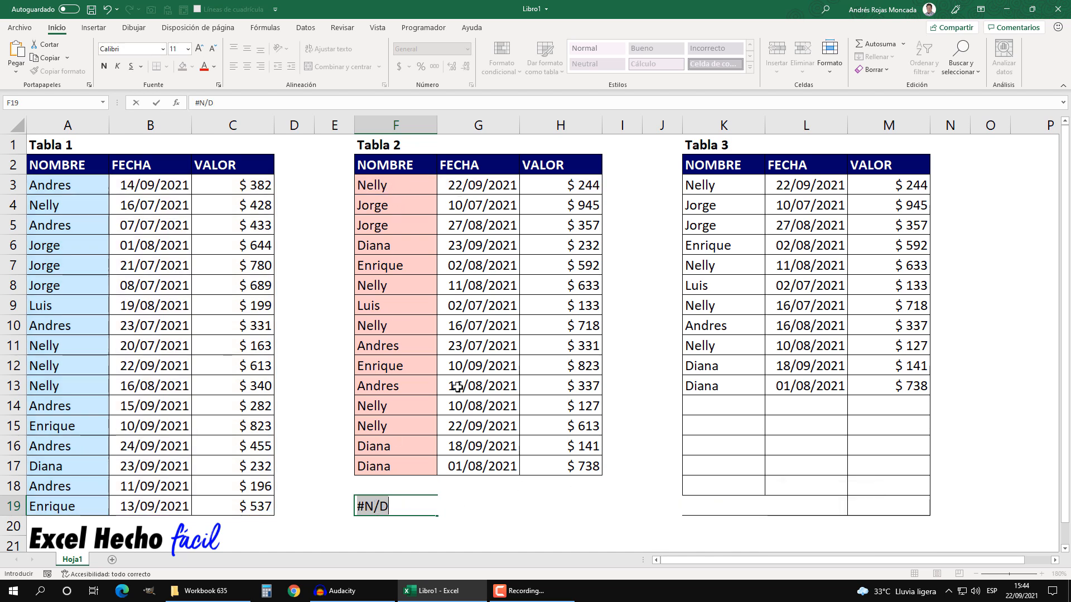
pyautogui.hotkey('ctrl', 'z')
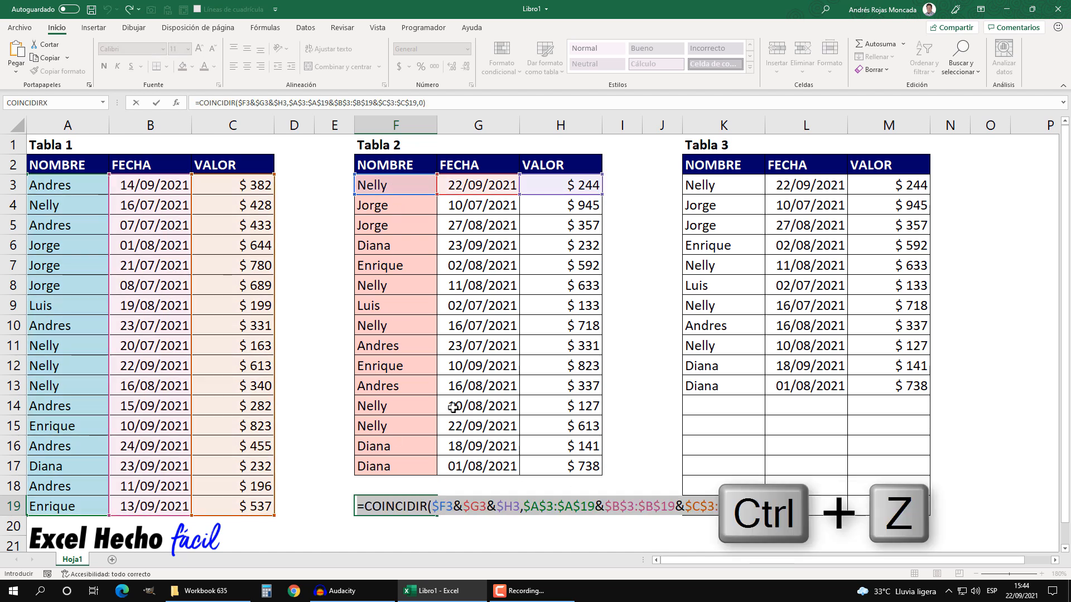
# Step: Wrap the COINCIDIR formula in ESNUMERO, preview its evaluated result, and restore the formula
pyautogui.click(370, 507)
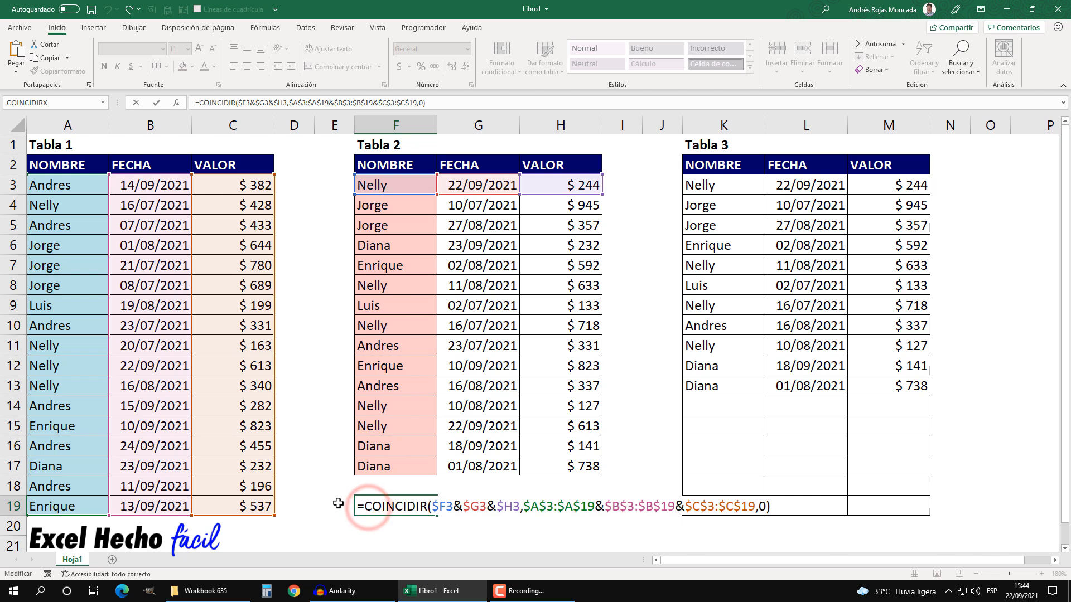
pyautogui.write('esnu')
pyautogui.press('Tab')
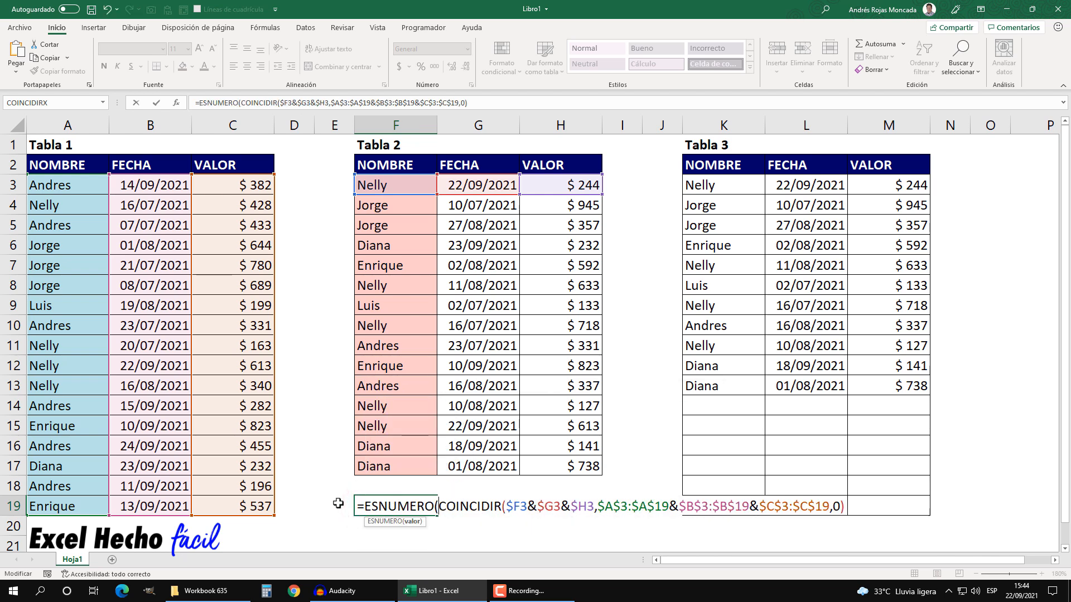
pyautogui.click(846, 507)
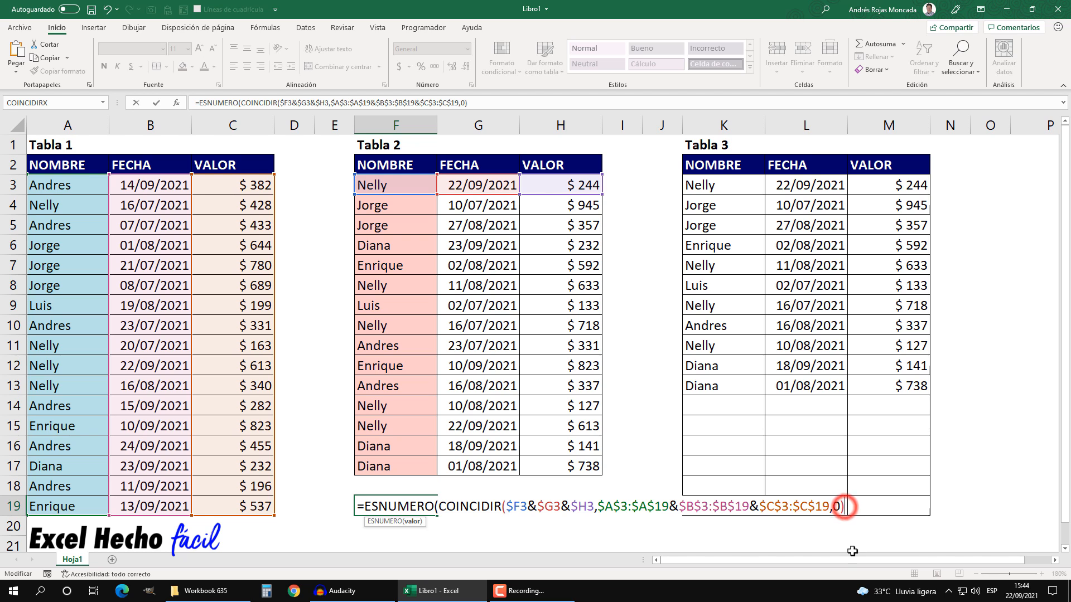
pyautogui.write(')')
pyautogui.press('F9')
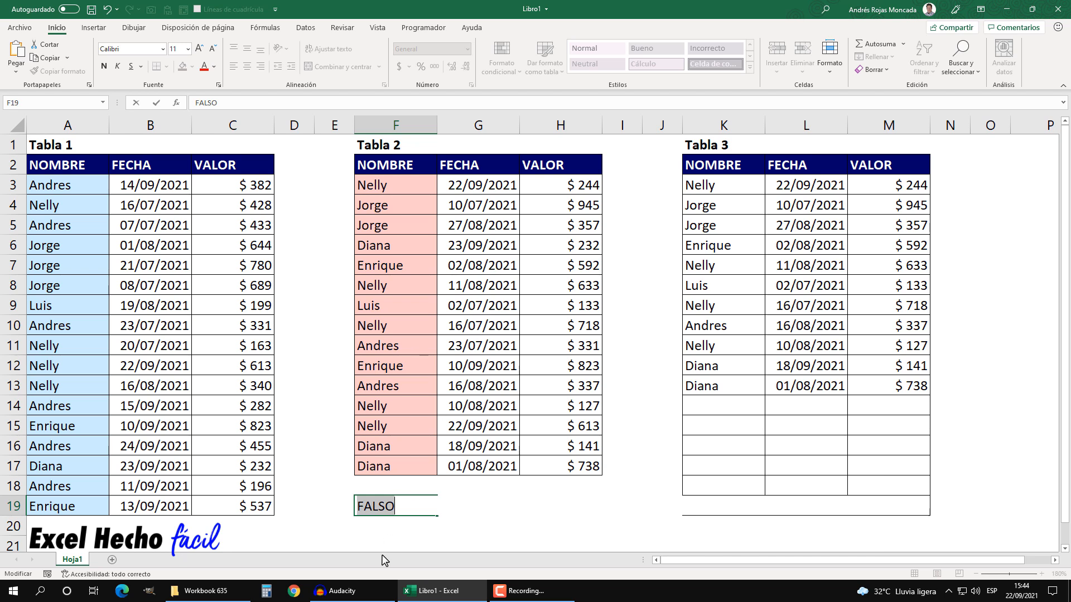
pyautogui.hotkey('ctrl', 'z')
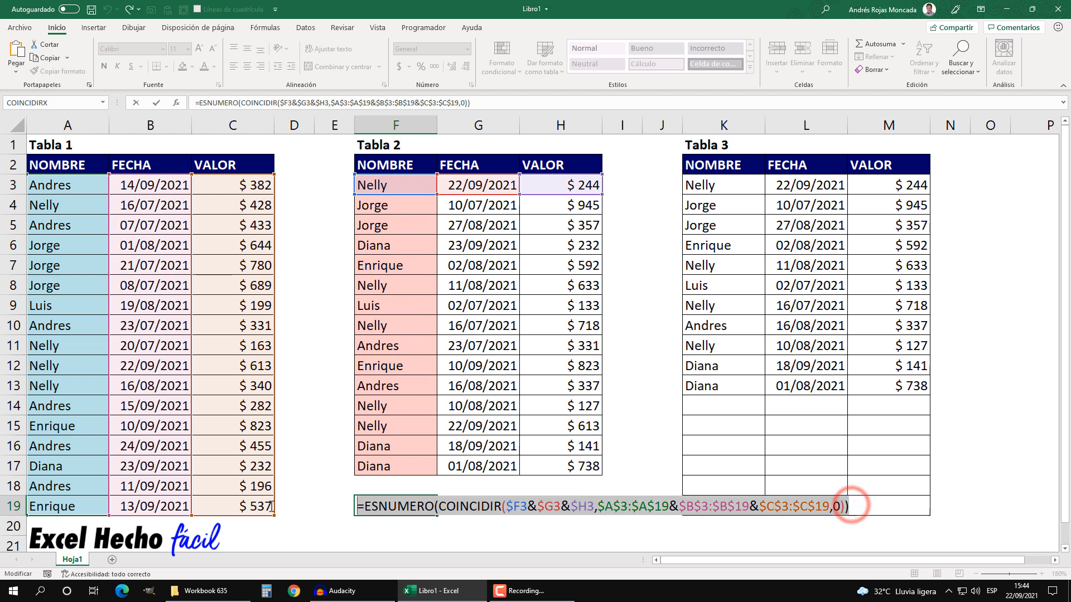
# Step: Copy the whole ESNUMERO formula and leave it in F19 as plain text
pyautogui.hotkey('ctrl', 'c')
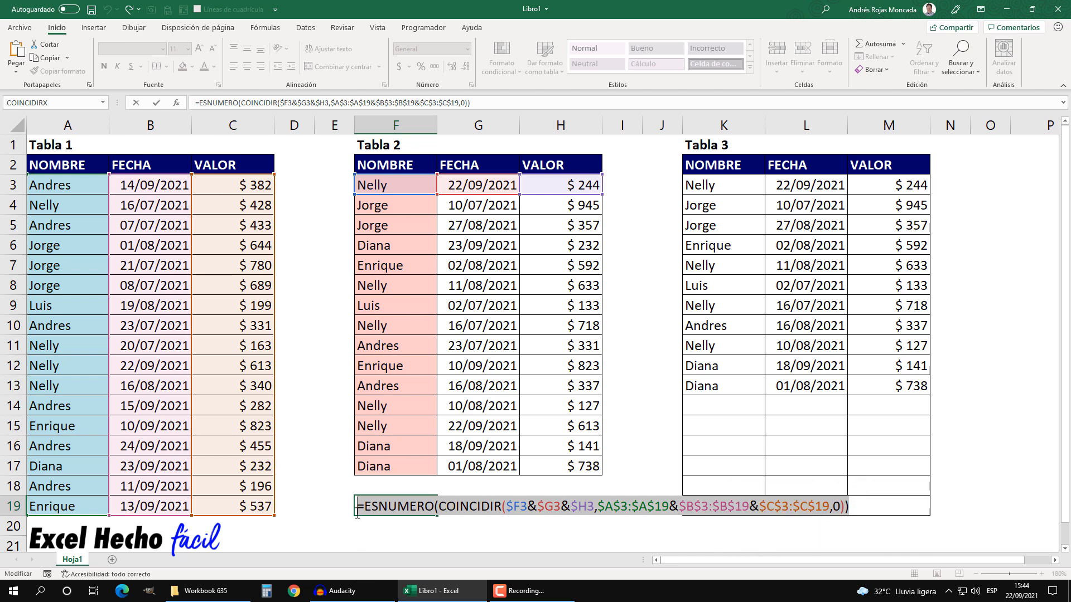
pyautogui.press('Escape')
pyautogui.press('Return')
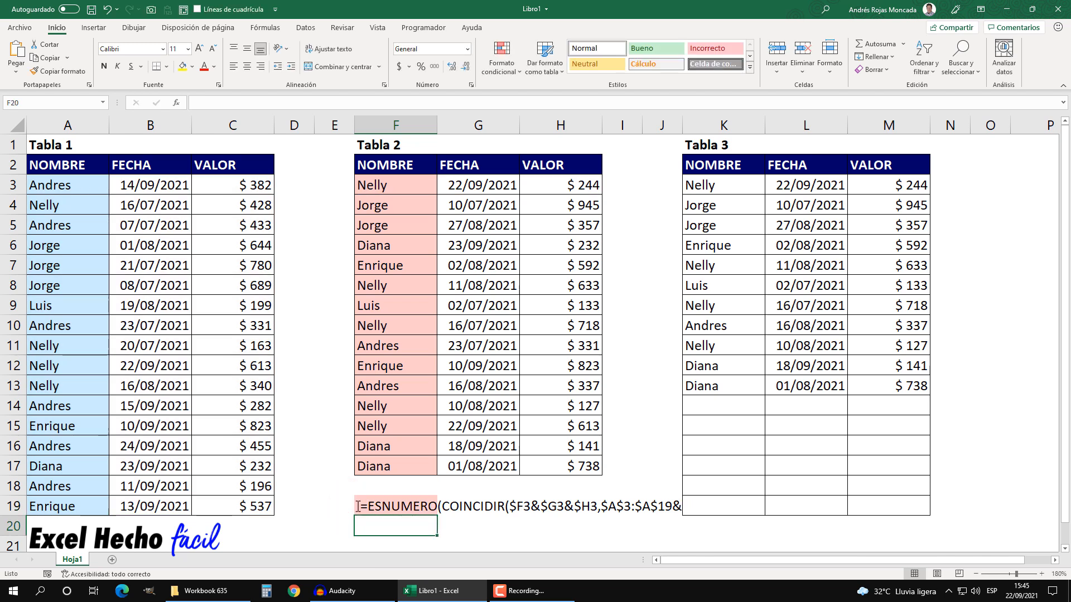
# Step: Remove the fill from F19 and set its font colour to standard blue
pyautogui.click(359, 506)
pyautogui.click(192, 66)
pyautogui.click(215, 222)
pyautogui.click(214, 68)
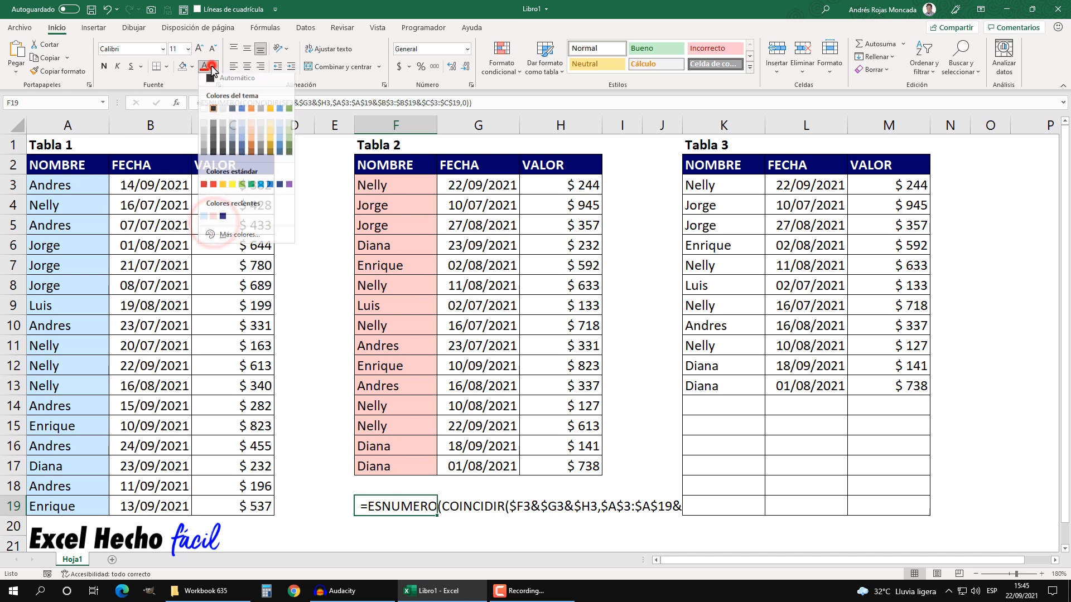
pyautogui.click(270, 185)
# Step: Start a formula-based conditional formatting rule for Tabla 2's F3:H17 and paste the copied ESNUMERO formula as its condition
pyautogui.moveTo(409, 182); pyautogui.dragTo(586, 468)
pyautogui.click(58, 28)
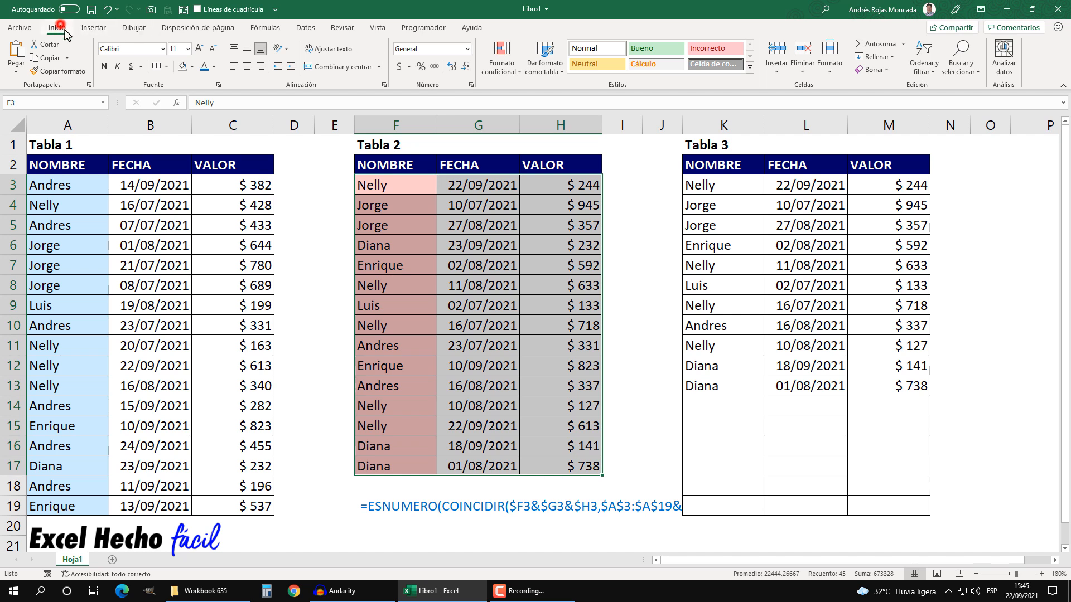
pyautogui.click(502, 56)
pyautogui.click(539, 225)
pyautogui.moveTo(842, 231); pyautogui.dragTo(490, 226)
pyautogui.press('Escape')
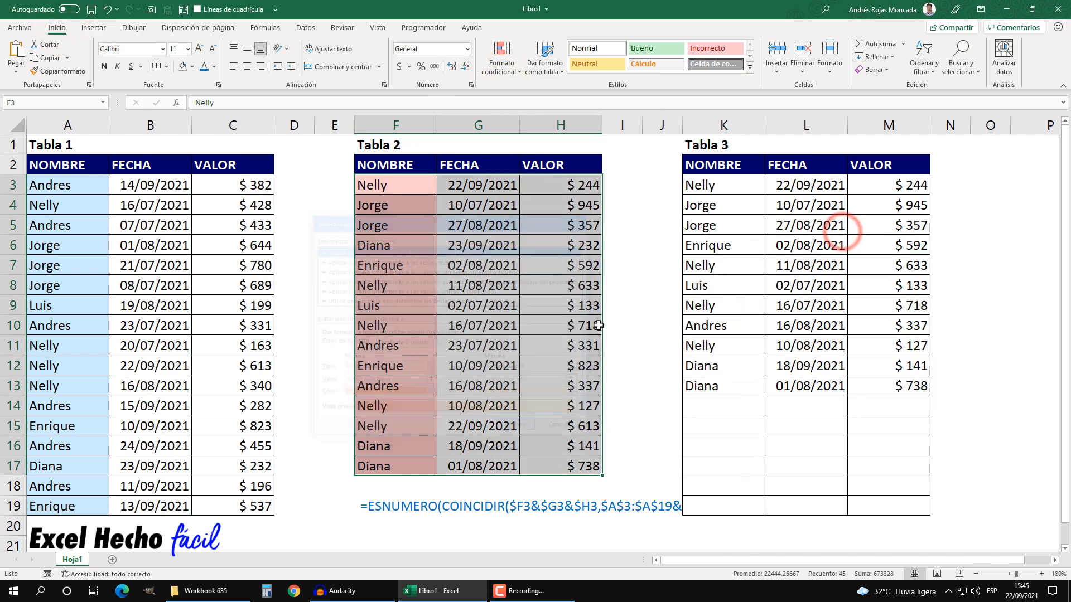
pyautogui.hotkey('alt', 'o')
pyautogui.press('l')
pyautogui.press('n')
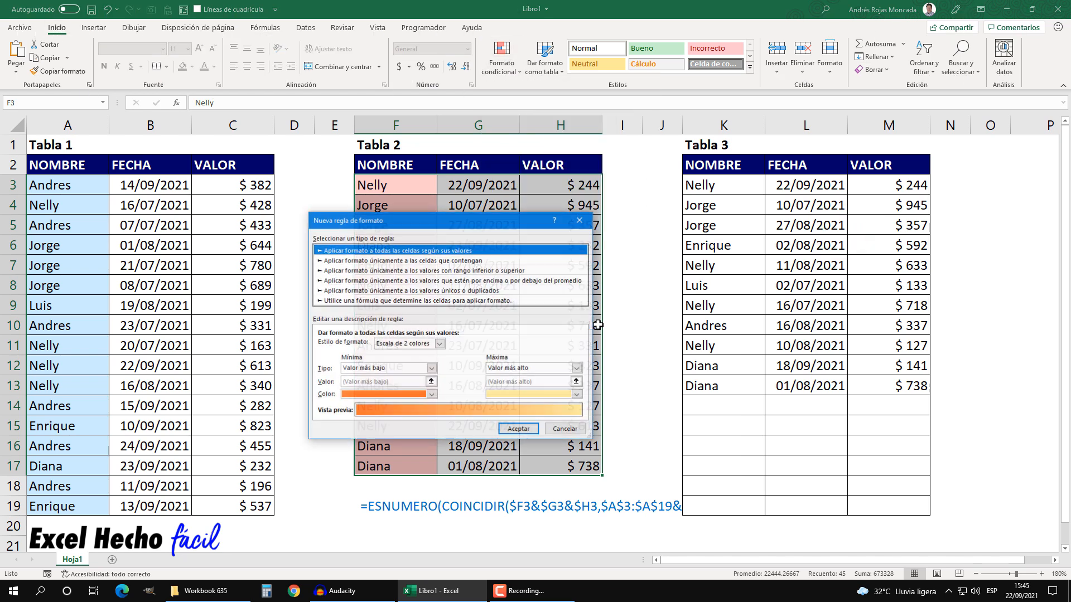
pyautogui.moveTo(438, 226); pyautogui.dragTo(475, 203)
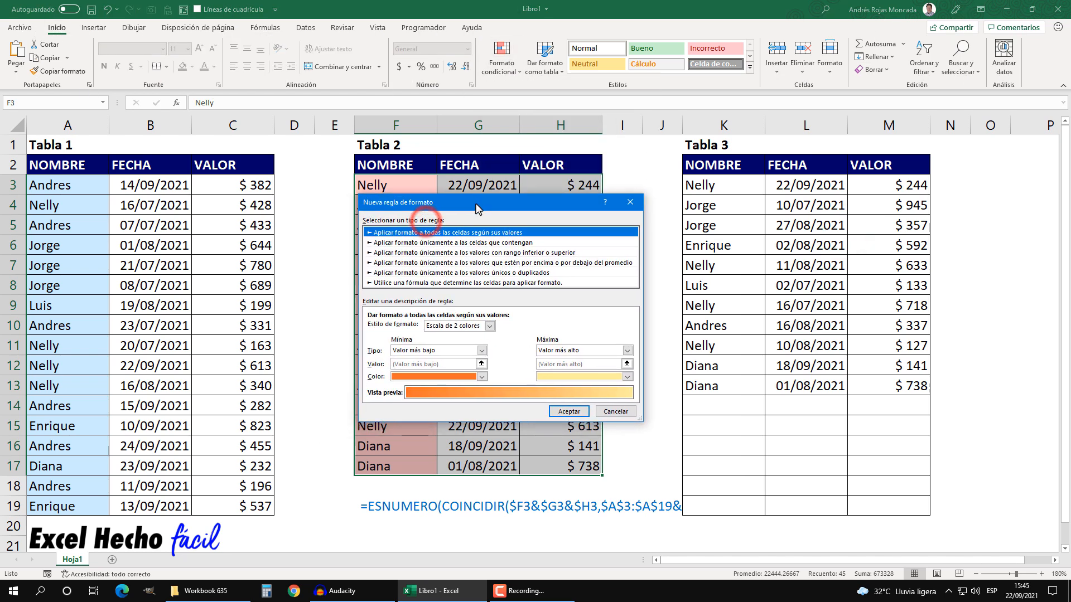
pyautogui.click(451, 282)
pyautogui.click(453, 328)
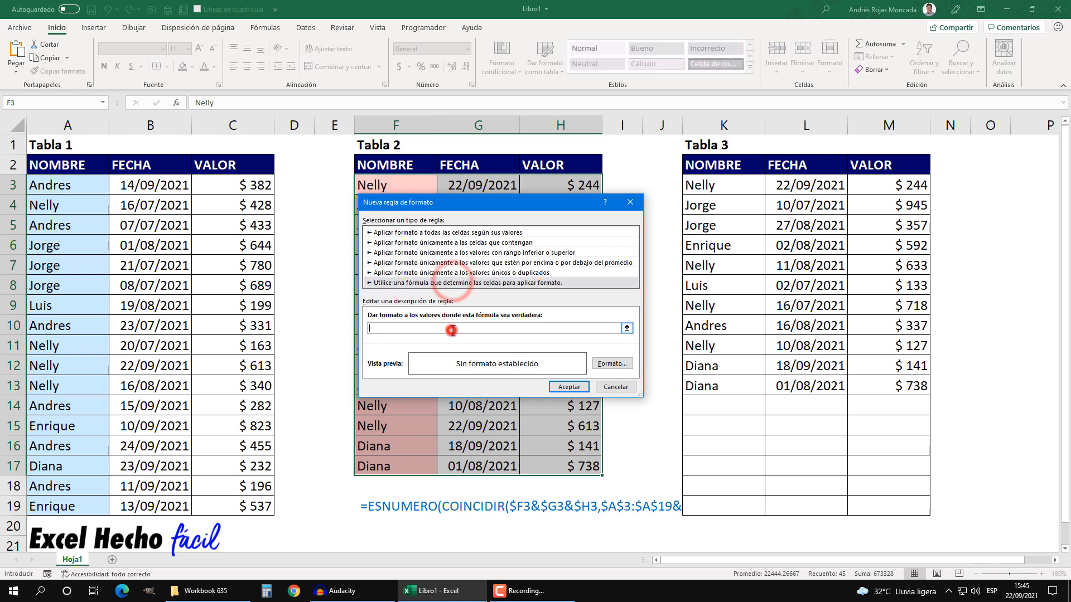
pyautogui.hotkey('ctrl', 'v')
# Step: Give the rule's format a dark red fill and a bold (Negrita) white font
pyautogui.click(610, 364)
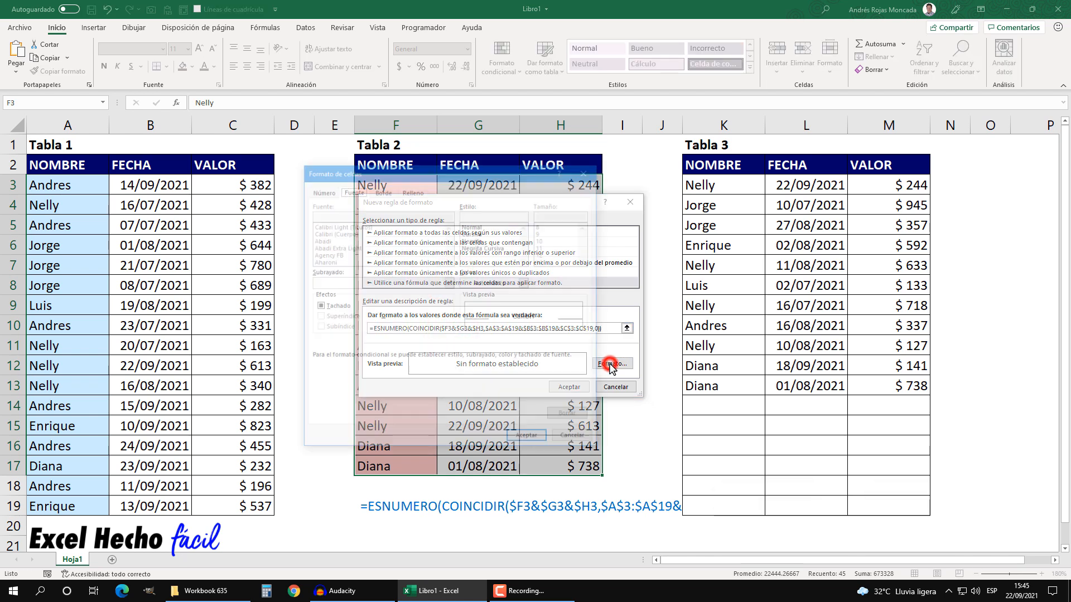
pyautogui.click(413, 190)
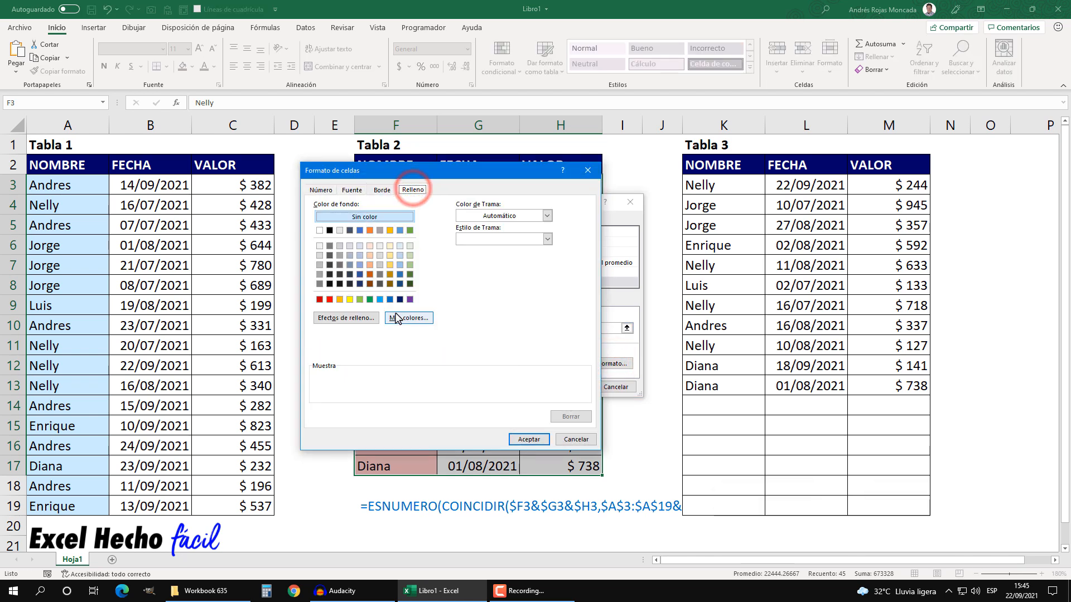
pyautogui.click(319, 300)
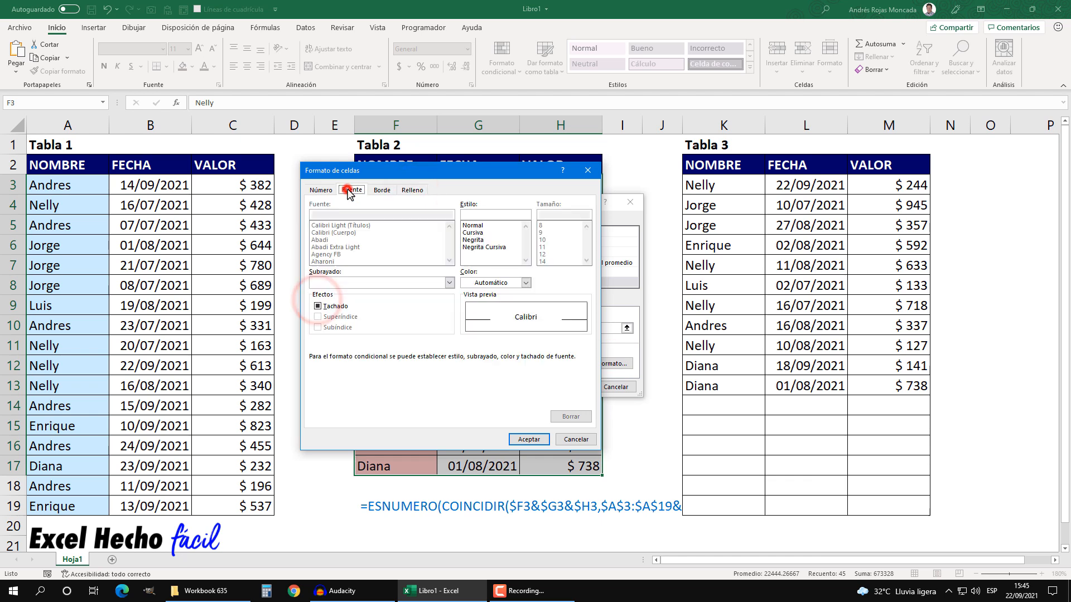
pyautogui.click(350, 190)
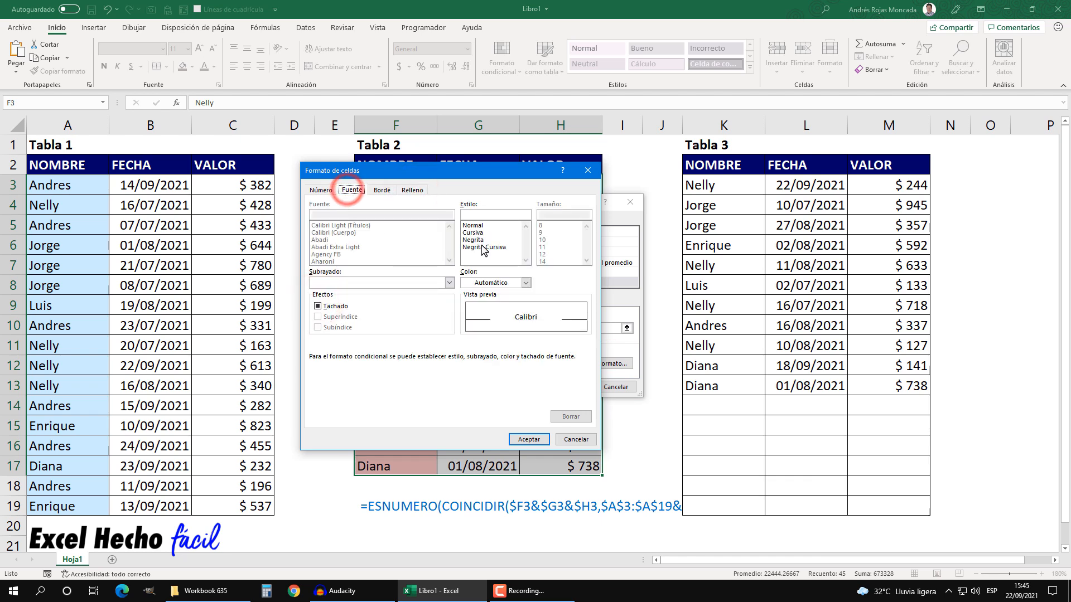
pyautogui.click(481, 241)
pyautogui.click(525, 283)
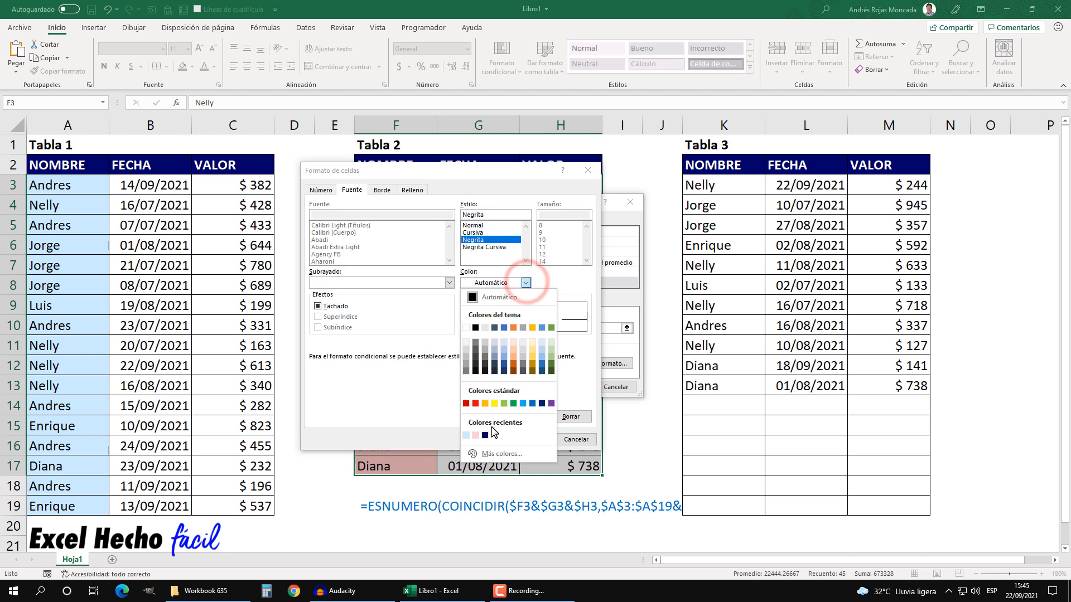
pyautogui.click(473, 327)
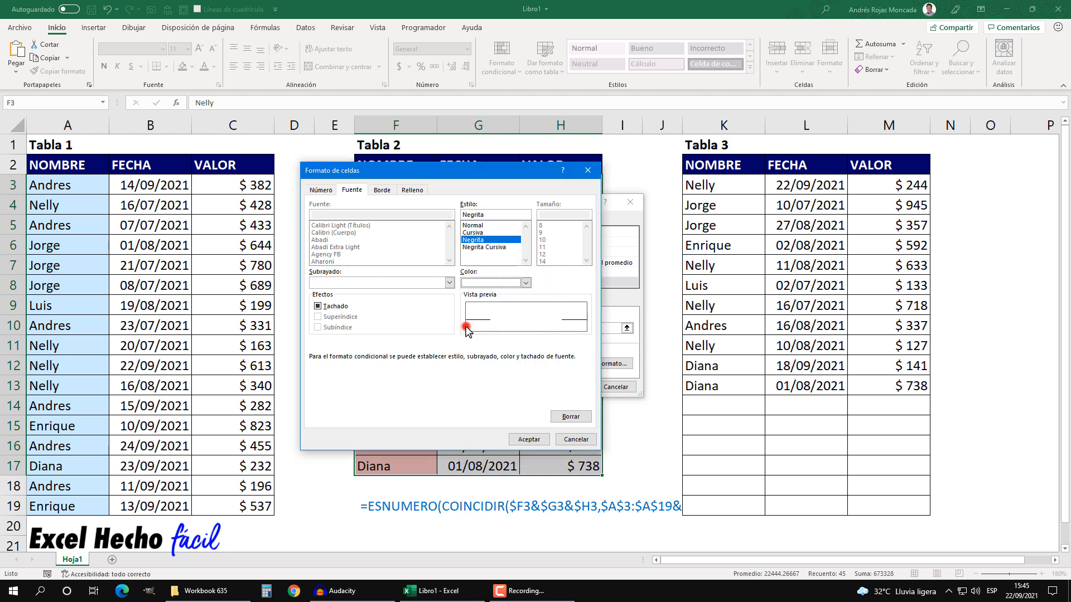
# Step: Change the rule's fill to a brighter red from the standard colours and apply the rule to Tabla 2
pyautogui.click(413, 191)
pyautogui.click(398, 319)
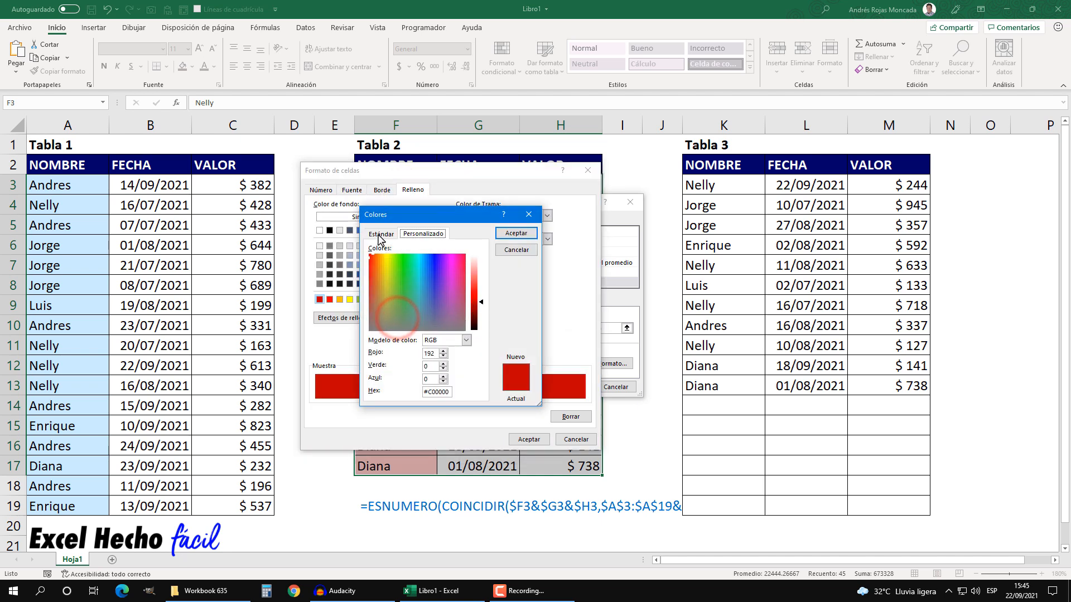
pyautogui.click(380, 234)
pyautogui.click(515, 233)
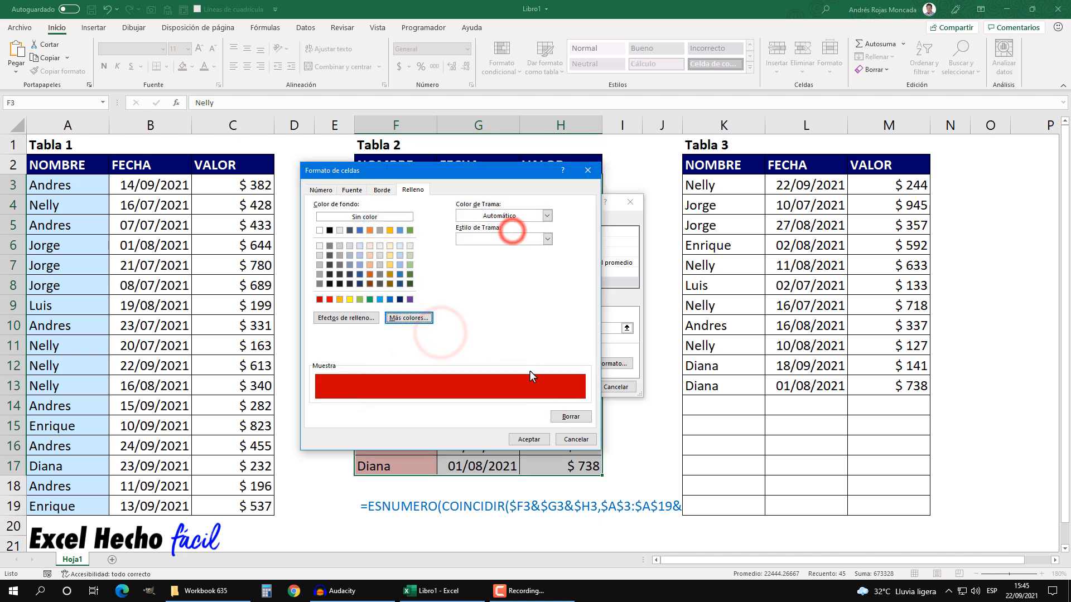
pyautogui.click(540, 440)
pyautogui.click(569, 386)
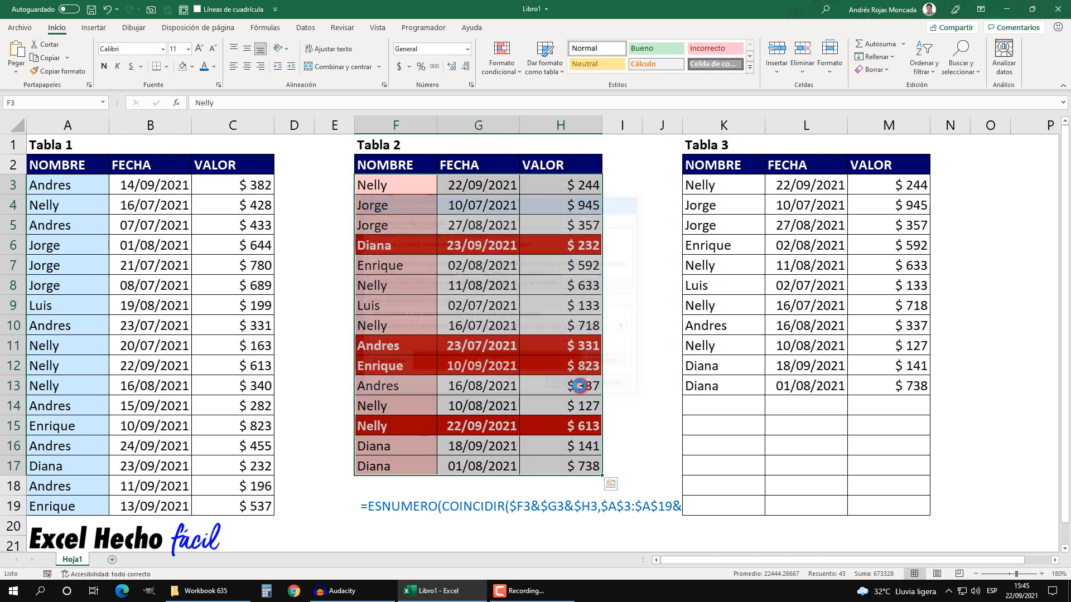
# Step: Check the highlighted rows in Tabla 2 and move the ESNUMERO formula text from F19 to F20
pyautogui.click(438, 324)
pyautogui.moveTo(396, 245); pyautogui.dragTo(568, 246)
pyautogui.moveTo(562, 345); pyautogui.dragTo(568, 367)
pyautogui.moveTo(550, 428); pyautogui.dragTo(388, 425)
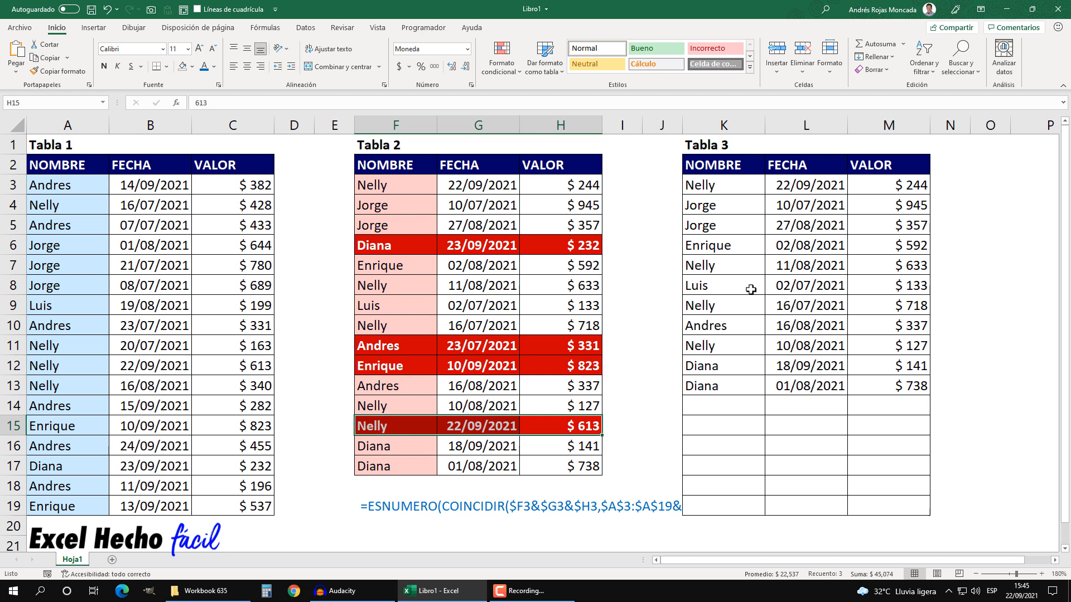
pyautogui.moveTo(388, 520); pyautogui.dragTo(384, 529)
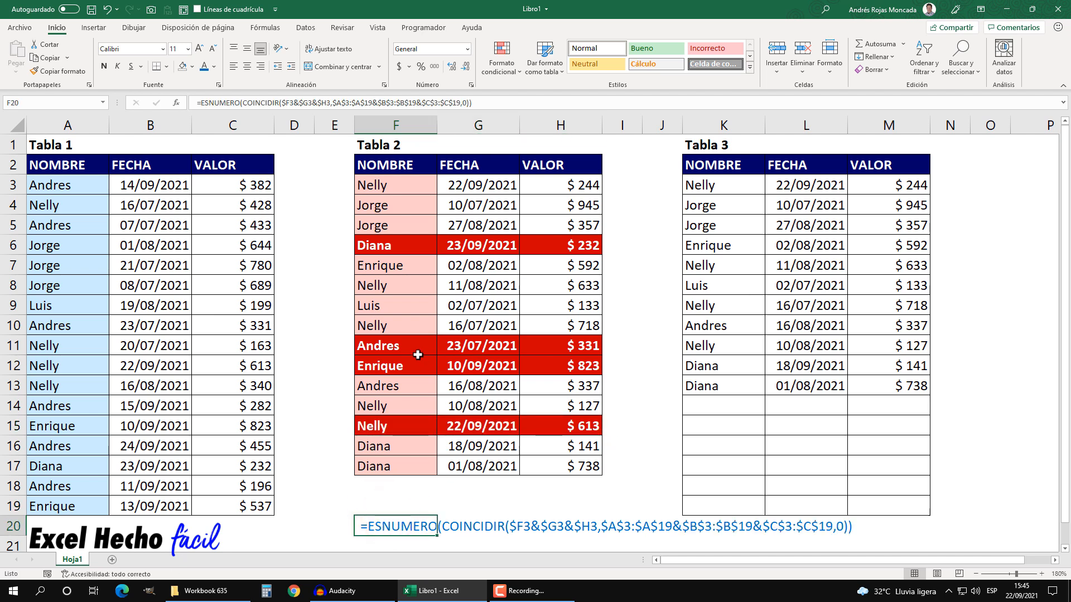